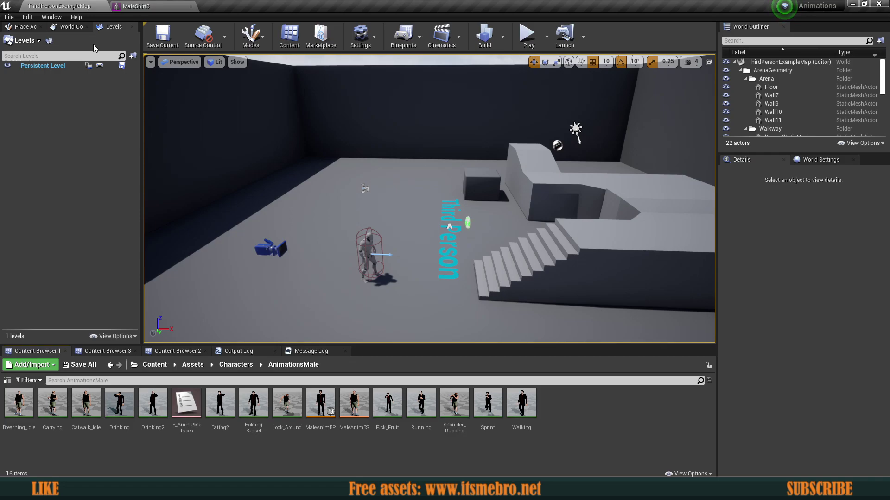
Examine the static walkway geometry in the level, selecting the ramp and left arm meshes
{"action": "key", "text": "w"}
{"action": "right_click_drag", "start_coordinate": [310, 206], "coordinate": [454, 222]}
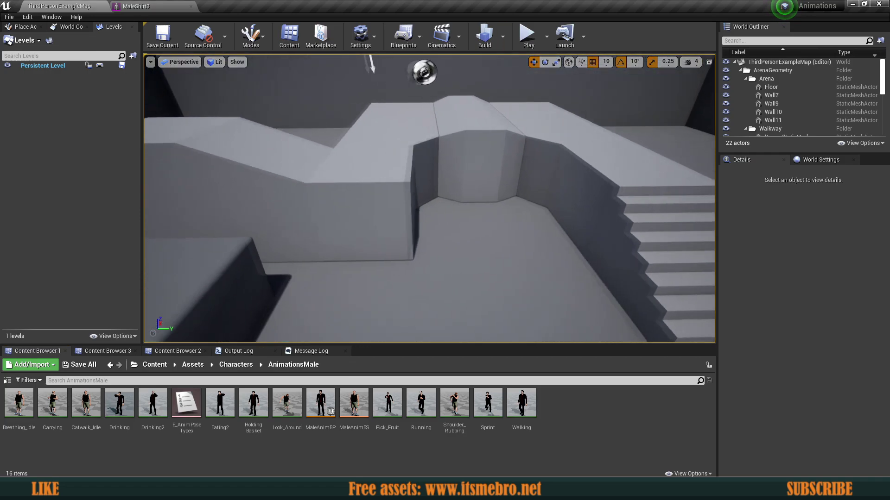
{"action": "right_click_drag", "start_coordinate": [334, 186], "coordinate": [362, 162]}
{"action": "left_click", "coordinate": [431, 162]}
{"action": "left_click", "coordinate": [452, 177]}
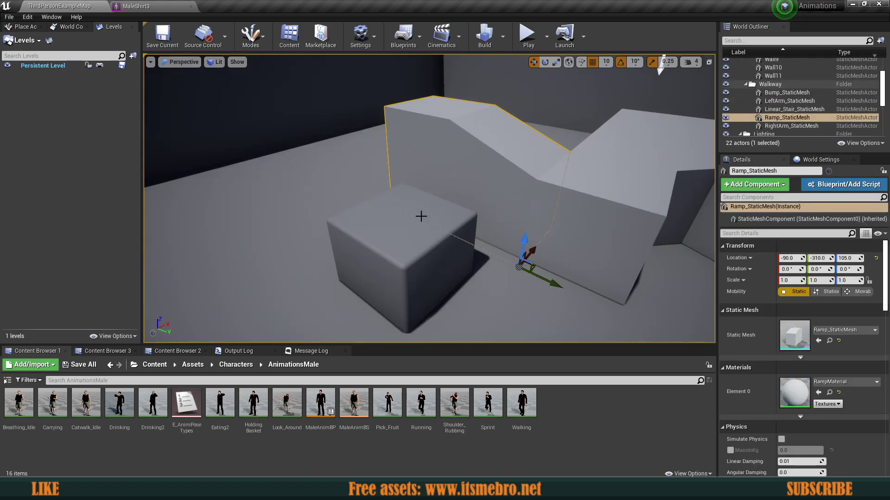
{"action": "left_click", "coordinate": [402, 220]}
{"action": "left_click", "coordinate": [295, 155]}
{"action": "left_click", "coordinate": [273, 113]}
{"action": "right_click_drag", "start_coordinate": [273, 113], "coordinate": [389, 114]}
{"action": "left_click", "coordinate": [409, 174]}
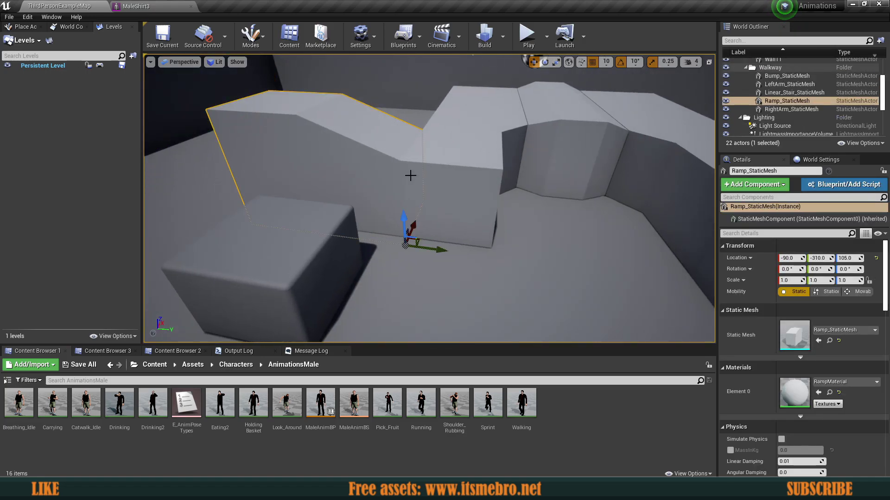
{"action": "right_click_drag", "start_coordinate": [409, 175], "coordinate": [404, 156]}
{"action": "left_click", "coordinate": [428, 172]}
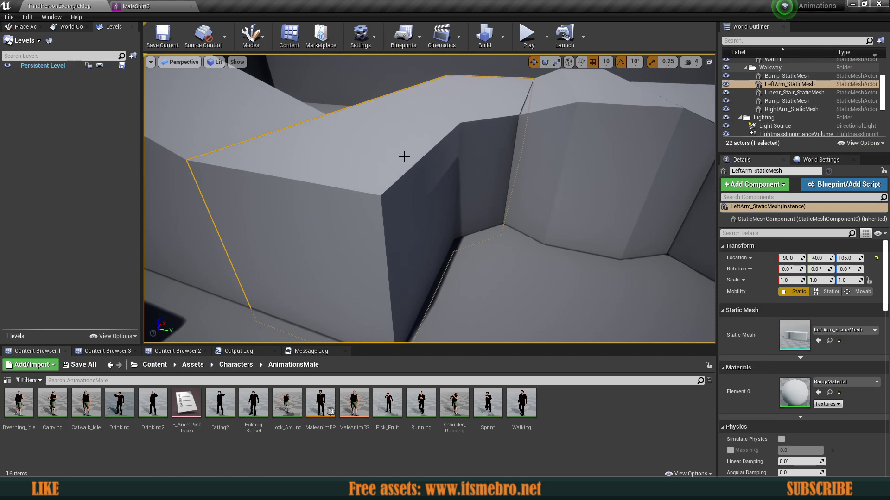
Examine the mannequin character in the level from the front, from close up and further back
{"action": "right_click_drag", "start_coordinate": [404, 157], "coordinate": [658, 139]}
{"action": "key", "text": "w"}
{"action": "right_click_drag", "start_coordinate": [395, 184], "coordinate": [482, 165]}
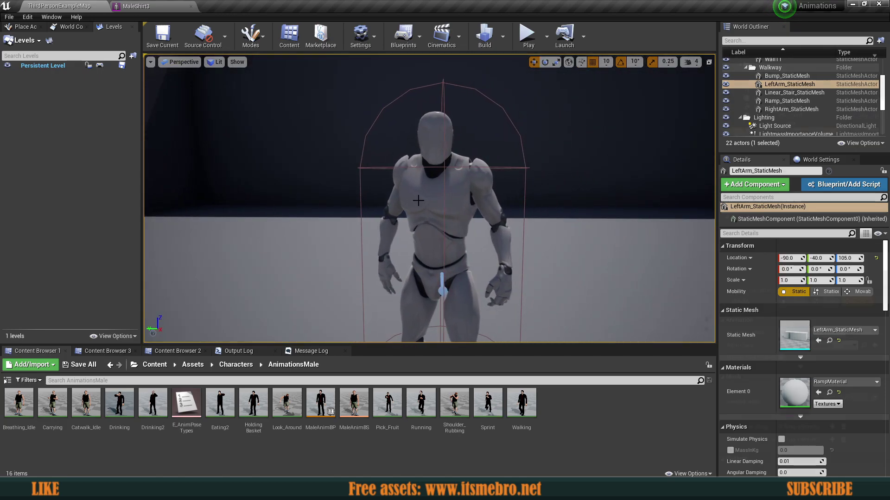
{"action": "left_click", "coordinate": [416, 191]}
{"action": "right_click_drag", "start_coordinate": [416, 191], "coordinate": [417, 201]}
{"action": "left_click", "coordinate": [324, 241]}
{"action": "right_click_drag", "start_coordinate": [325, 240], "coordinate": [329, 260]}
{"action": "mouse_move", "coordinate": [429, 198]}
{"action": "right_mouse_down"}
{"action": "mouse_move", "coordinate": [424, 231]}
{"action": "mouse_move", "coordinate": [428, 192]}
{"action": "mouse_move", "coordinate": [426, 214]}
{"action": "right_mouse_up"}
{"action": "key", "text": "s"}
{"action": "key", "text": "w"}
{"action": "key", "text": "s"}
{"action": "right_click_drag", "start_coordinate": [522, 186], "coordinate": [521, 187]}
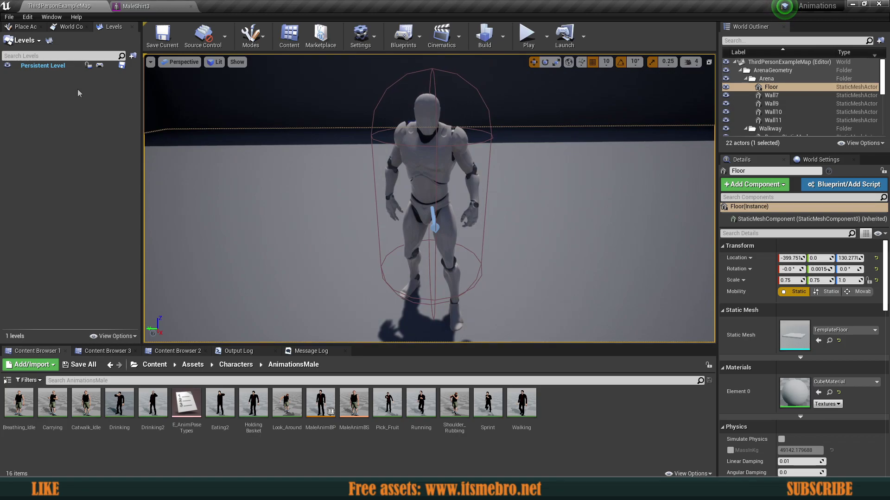
Switch to the MaleShirt3 skeletal mesh and examine the whole character from the front
{"action": "left_click", "coordinate": [142, 6]}
{"action": "right_click_drag", "start_coordinate": [325, 162], "coordinate": [315, 152]}
{"action": "key", "text": "w"}
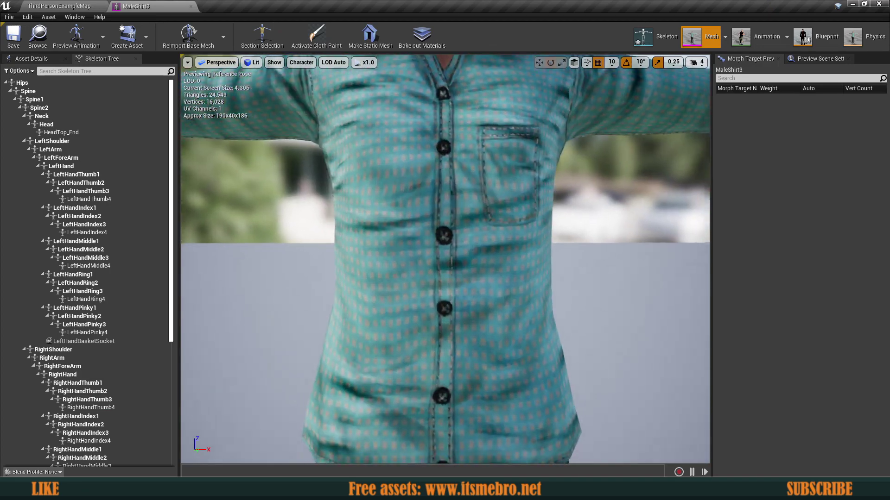
{"action": "key", "text": "s"}
{"action": "right_click_drag", "start_coordinate": [445, 260], "coordinate": [489, 265]}
{"action": "key", "text": "w"}
{"action": "key", "text": "d"}
{"action": "key", "text": "a"}
{"action": "key", "text": "s"}
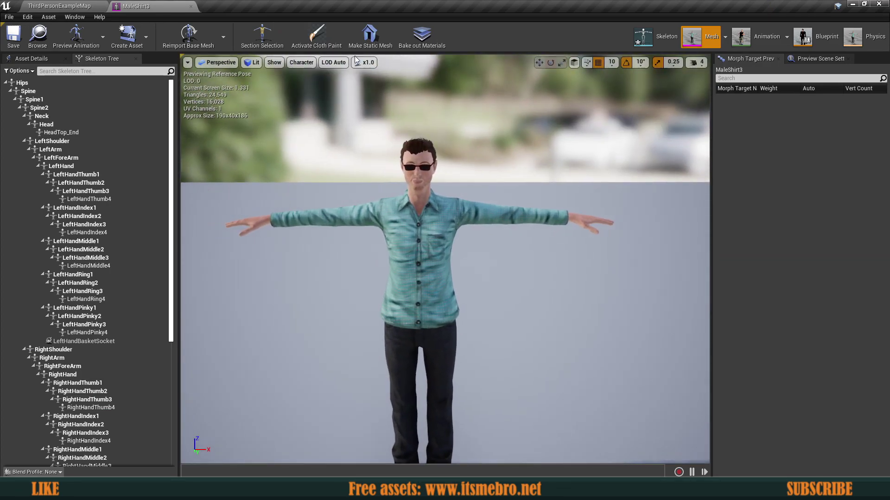
Set the mesh preview to Brush Wireframe and inspect the triangles that form the character
{"action": "left_click", "coordinate": [254, 62]}
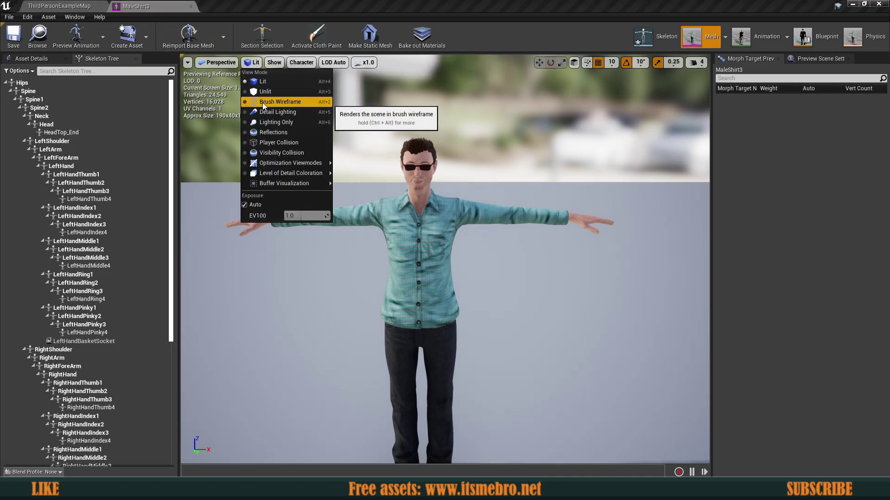
{"action": "left_click", "coordinate": [262, 102]}
{"action": "right_click_drag", "start_coordinate": [444, 259], "coordinate": [440, 246]}
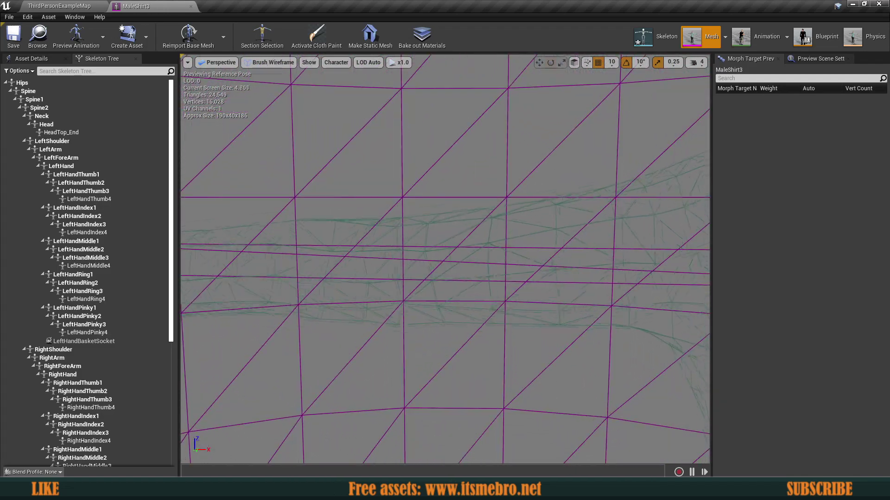
{"action": "right_click_drag", "start_coordinate": [421, 200], "coordinate": [408, 274]}
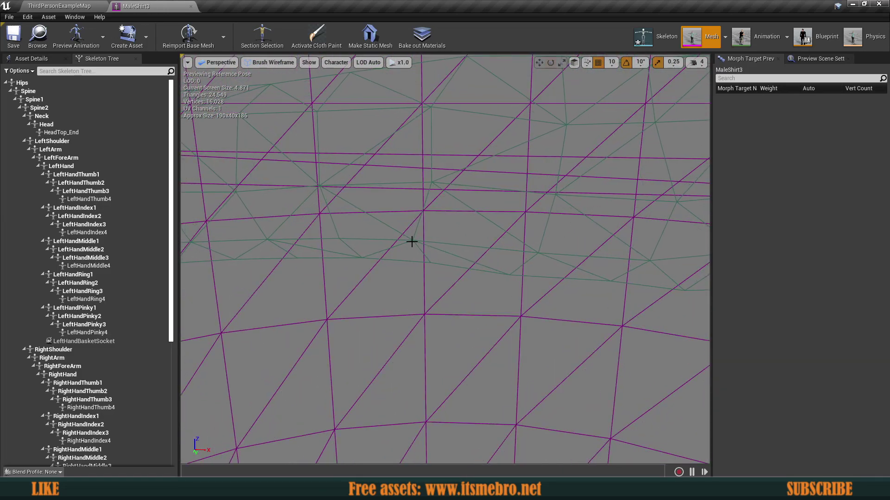
{"action": "scroll", "coordinate": [330, 186], "scroll_direction": "down", "scroll_amount": 6}
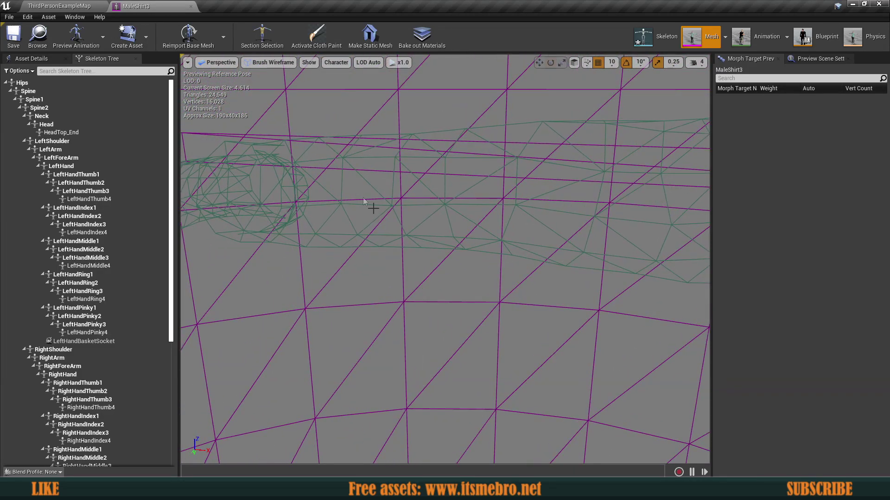
{"action": "right_click_drag", "start_coordinate": [416, 203], "coordinate": [417, 214]}
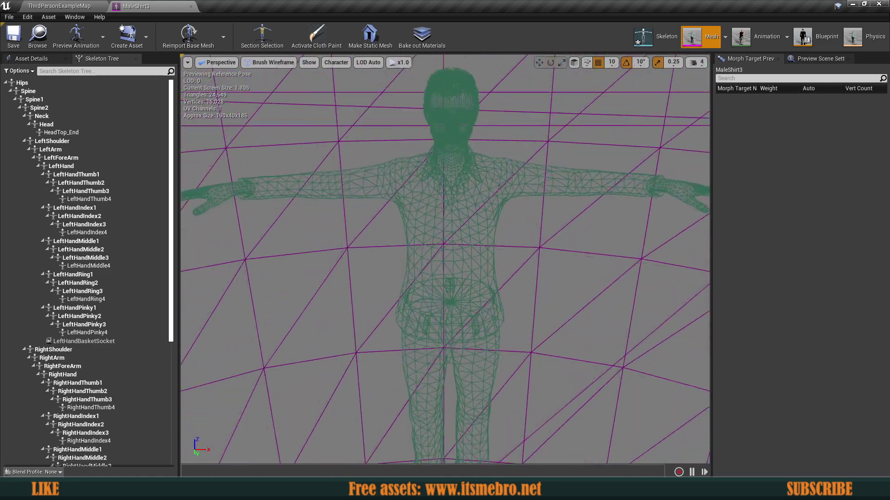
Show the bone names on the character and inspect the labelled bones along the left arm
{"action": "left_click", "coordinate": [336, 62]}
{"action": "mouse_move", "coordinate": [354, 92]}
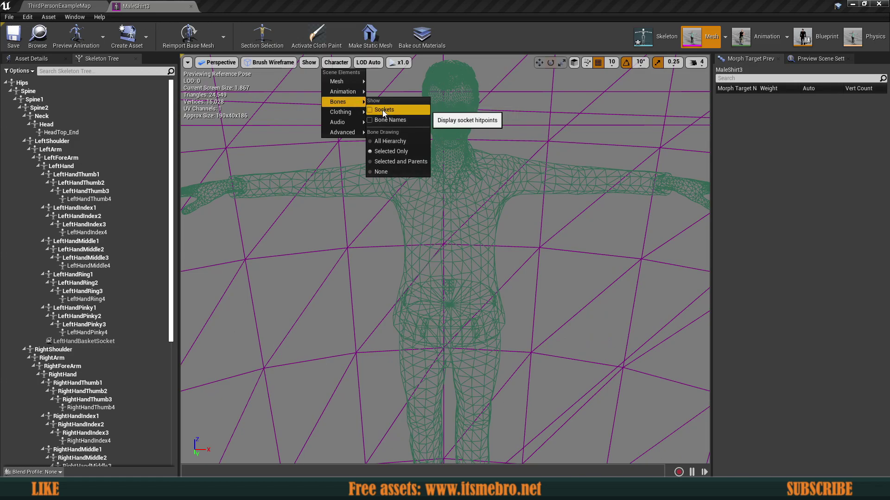
{"action": "left_click", "coordinate": [373, 121]}
{"action": "mouse_move", "coordinate": [432, 290]}
{"action": "right_mouse_down"}
{"action": "mouse_move", "coordinate": [393, 286]}
{"action": "mouse_move", "coordinate": [433, 290]}
{"action": "right_mouse_up"}
{"action": "right_click_drag", "start_coordinate": [451, 216], "coordinate": [468, 209]}
{"action": "key", "text": "w"}
{"action": "key", "text": "w"}
{"action": "key", "text": "s"}
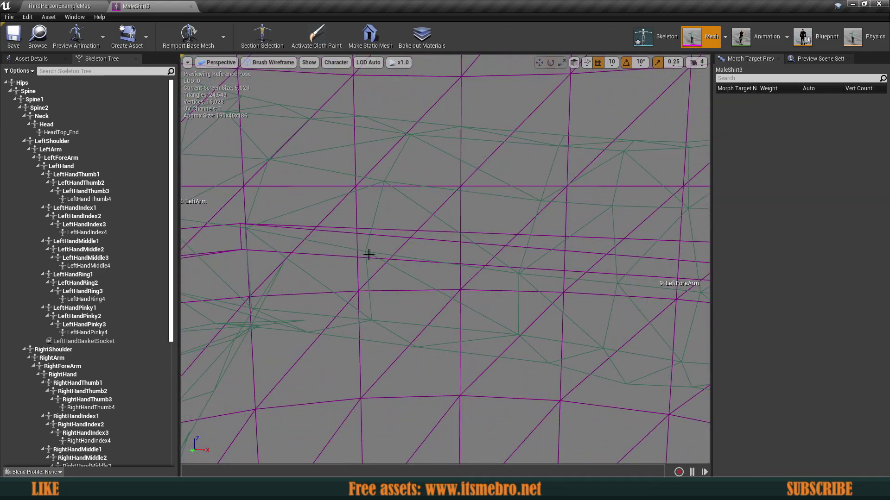
{"action": "right_click_drag", "start_coordinate": [404, 249], "coordinate": [391, 248]}
{"action": "key", "text": "s"}
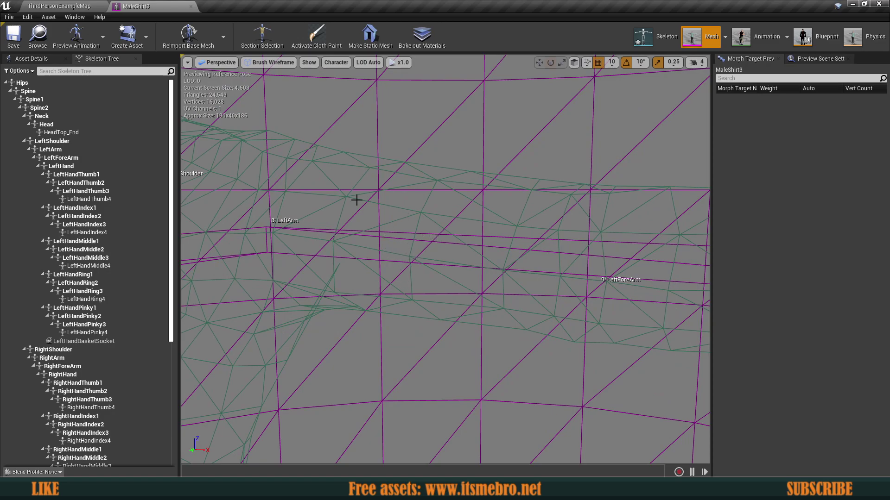
Examine the labelled foot and toe bones inside the wireframe shoes, from the front and the side
{"action": "key", "text": "s"}
{"action": "right_click_drag", "start_coordinate": [357, 200], "coordinate": [327, 220]}
{"action": "key", "text": "w"}
{"action": "key", "text": "w"}
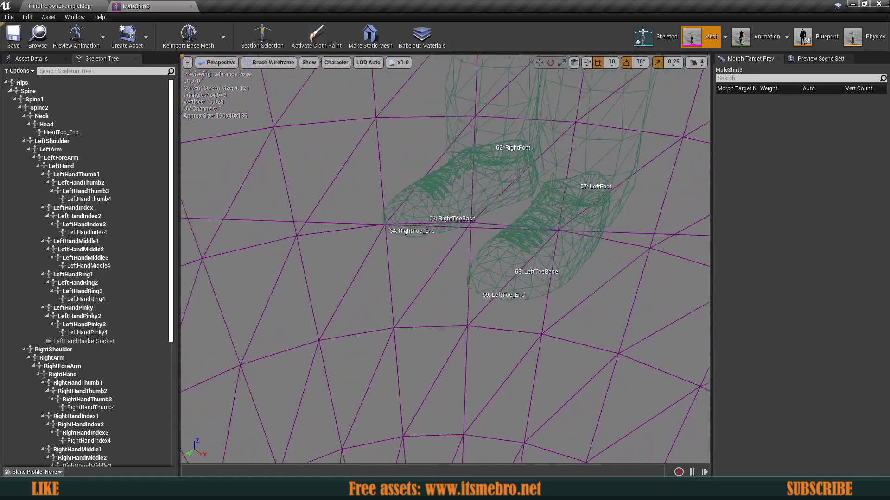
{"action": "key", "text": "d"}
{"action": "right_click_drag", "start_coordinate": [468, 285], "coordinate": [450, 302]}
{"action": "key", "text": "w"}
{"action": "key", "text": "d"}
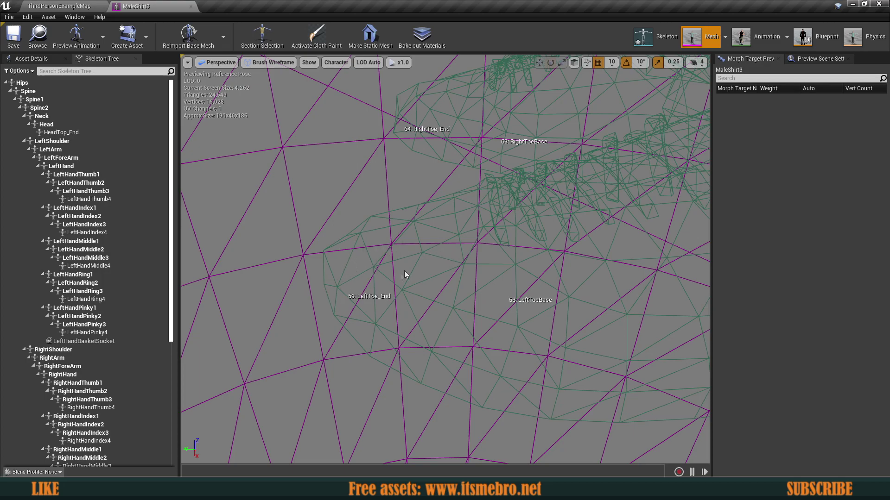
{"action": "key", "text": "s"}
{"action": "right_click_drag", "start_coordinate": [405, 274], "coordinate": [410, 276]}
{"action": "key", "text": "d"}
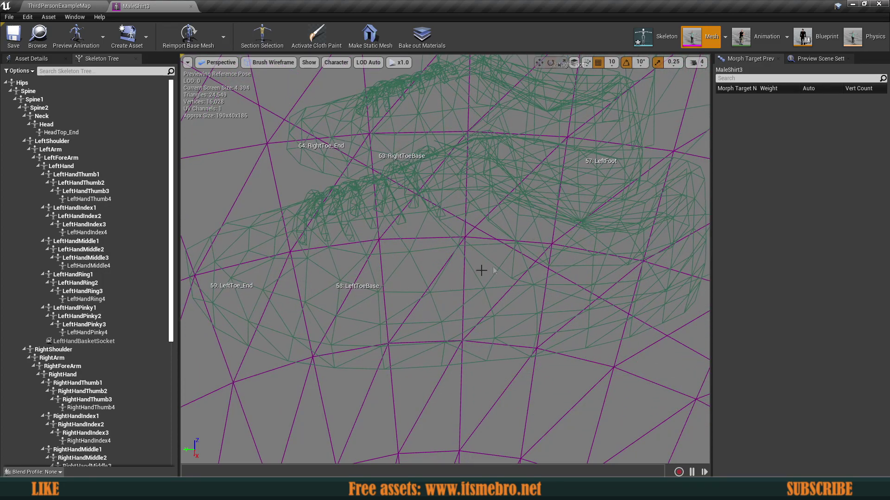
{"action": "key", "text": "s"}
{"action": "mouse_move", "coordinate": [618, 116]}
{"action": "right_mouse_down"}
{"action": "mouse_move", "coordinate": [631, 121]}
{"action": "mouse_move", "coordinate": [623, 119]}
{"action": "right_mouse_up"}
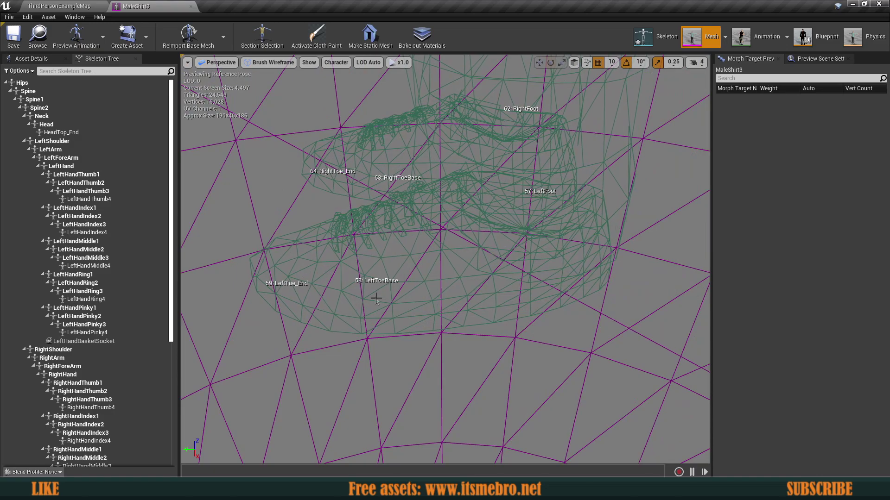
{"action": "right_click_drag", "start_coordinate": [350, 288], "coordinate": [344, 285]}
{"action": "key", "text": "w"}
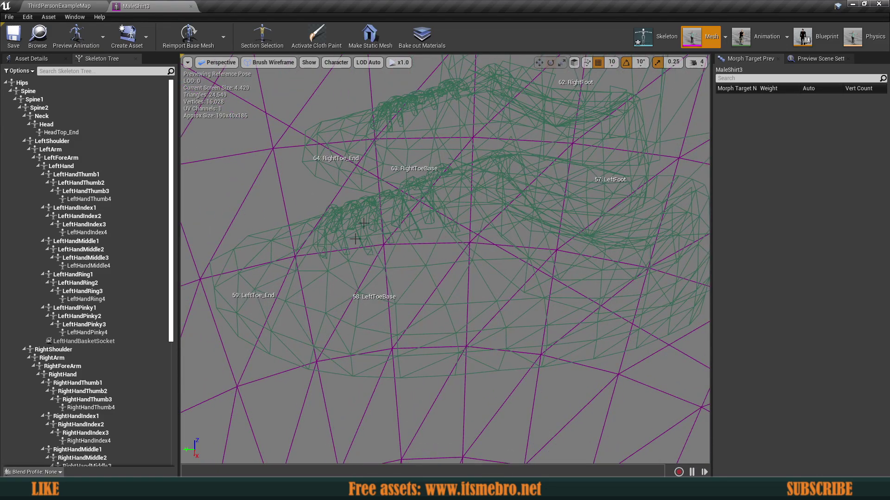
Examine the wireframe around the LeftToeBase bone and the labelled lower leg bones above the feet
{"action": "mouse_move", "coordinate": [378, 300]}
{"action": "left_mouse_down"}
{"action": "mouse_move", "coordinate": [357, 302]}
{"action": "mouse_move", "coordinate": [378, 301]}
{"action": "left_mouse_up"}
{"action": "right_click_drag", "start_coordinate": [528, 254], "coordinate": [511, 255]}
{"action": "mouse_move", "coordinate": [370, 294]}
{"action": "right_mouse_down"}
{"action": "mouse_move", "coordinate": [410, 283]}
{"action": "mouse_move", "coordinate": [364, 295]}
{"action": "right_mouse_up"}
{"action": "mouse_move", "coordinate": [471, 292]}
{"action": "right_mouse_down"}
{"action": "mouse_move", "coordinate": [456, 285]}
{"action": "mouse_move", "coordinate": [459, 301]}
{"action": "mouse_move", "coordinate": [470, 292]}
{"action": "mouse_move", "coordinate": [461, 306]}
{"action": "right_mouse_up"}
{"action": "left_click_drag", "start_coordinate": [470, 288], "coordinate": [498, 291]}
{"action": "right_click_drag", "start_coordinate": [443, 271], "coordinate": [417, 259]}
{"action": "right_click_drag", "start_coordinate": [496, 262], "coordinate": [515, 269]}
{"action": "left_click_drag", "start_coordinate": [414, 283], "coordinate": [415, 261]}
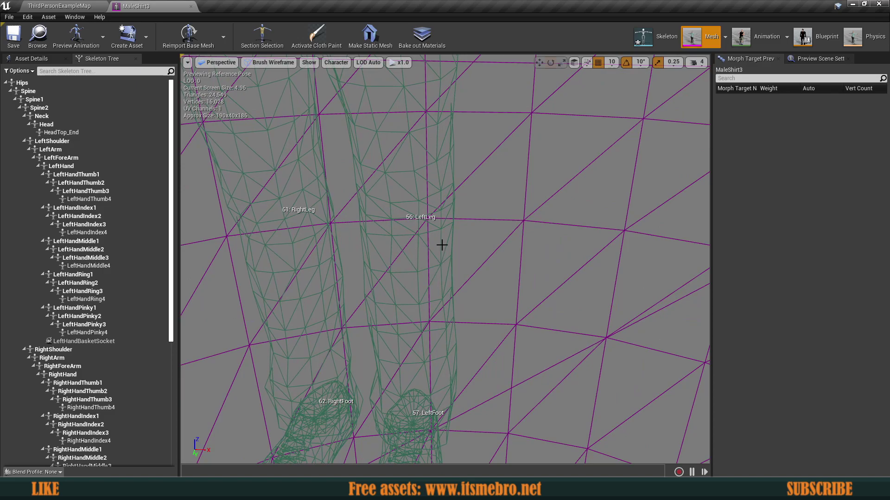
{"action": "left_click_drag", "start_coordinate": [441, 246], "coordinate": [452, 250]}
{"action": "right_click_drag", "start_coordinate": [452, 250], "coordinate": [505, 260]}
{"action": "left_click_drag", "start_coordinate": [472, 257], "coordinate": [490, 272]}
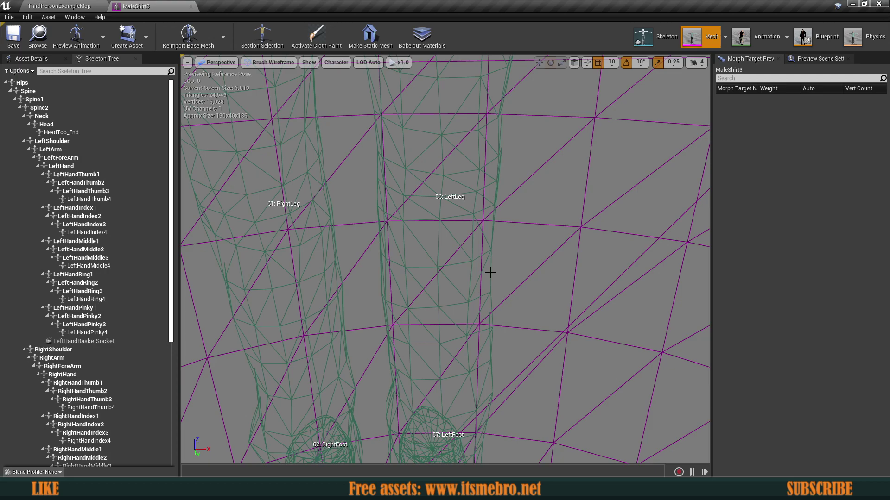
Hide the bone names and return the mesh preview to the Lit view mode
{"action": "key", "text": "s"}
{"action": "mouse_move", "coordinate": [490, 273]}
{"action": "right_mouse_down"}
{"action": "mouse_move", "coordinate": [492, 290]}
{"action": "mouse_move", "coordinate": [516, 282]}
{"action": "mouse_move", "coordinate": [503, 276]}
{"action": "mouse_move", "coordinate": [491, 288]}
{"action": "right_mouse_up"}
{"action": "key", "text": "w"}
{"action": "key", "text": "w"}
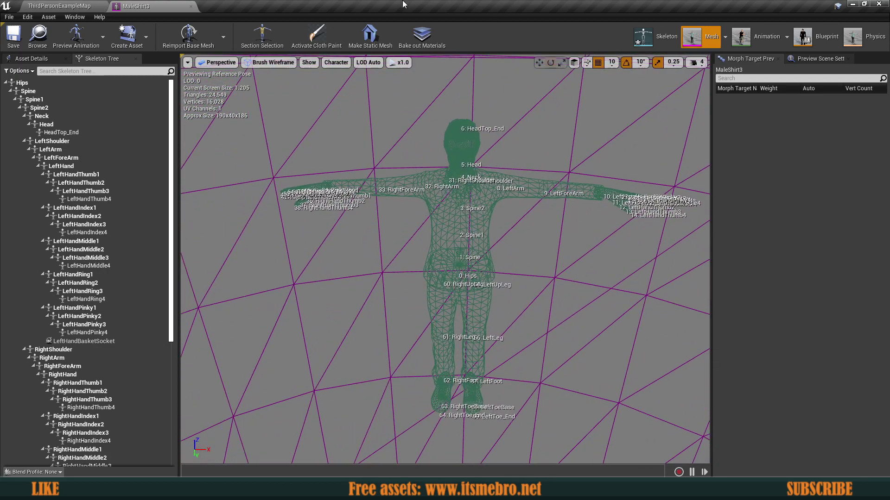
{"action": "left_click", "coordinate": [337, 63]}
{"action": "mouse_move", "coordinate": [338, 73]}
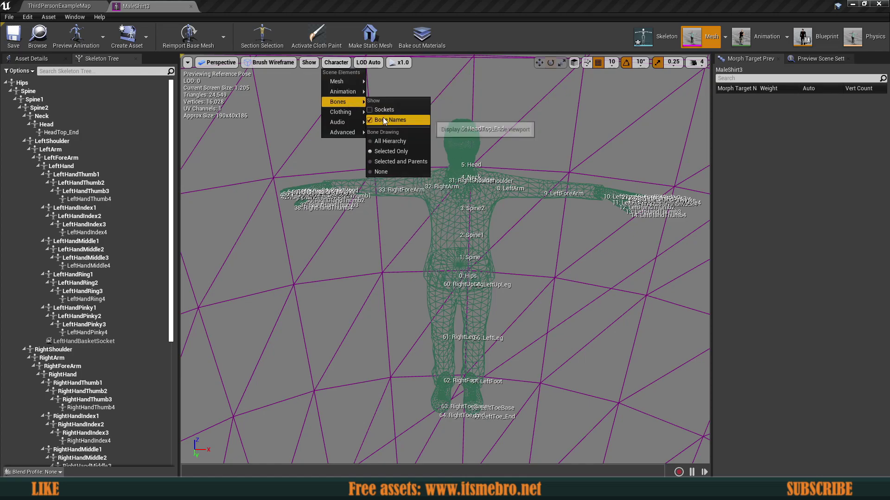
{"action": "left_click", "coordinate": [394, 117]}
{"action": "left_click", "coordinate": [283, 65]}
{"action": "left_click", "coordinate": [259, 93]}
{"action": "right_click_drag", "start_coordinate": [371, 195], "coordinate": [379, 182]}
{"action": "key", "text": "w"}
Select the LeftToeBase bone in the skeleton and bring the left shoe into close view
{"action": "scroll", "coordinate": [123, 254], "scroll_direction": "down", "scroll_amount": 8}
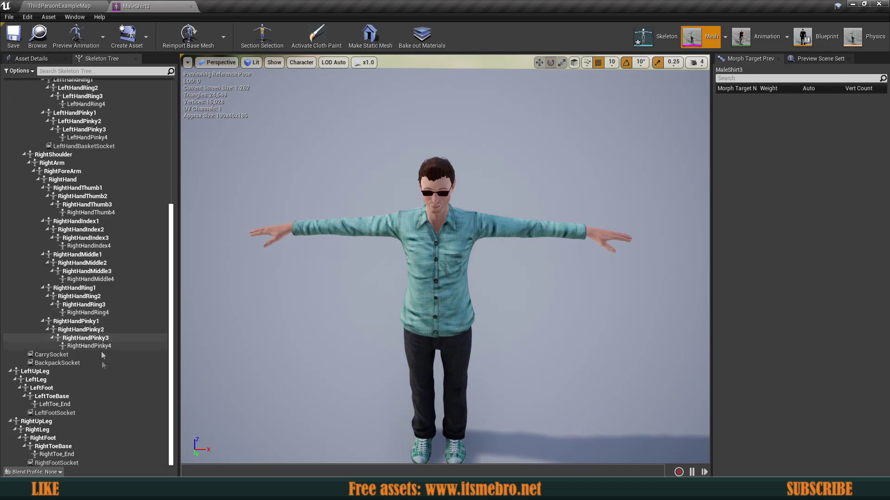
{"action": "key", "text": "d"}
{"action": "right_click_drag", "start_coordinate": [352, 296], "coordinate": [223, 347]}
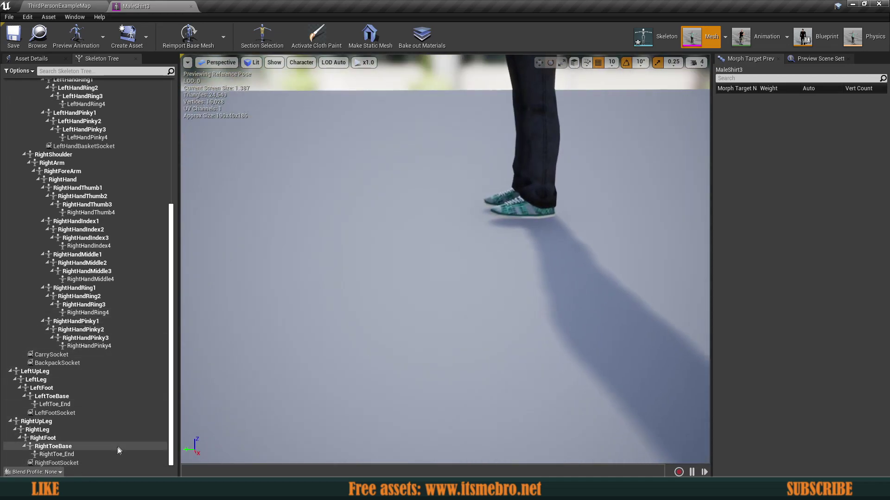
{"action": "left_click", "coordinate": [73, 399]}
{"action": "key", "text": "f"}
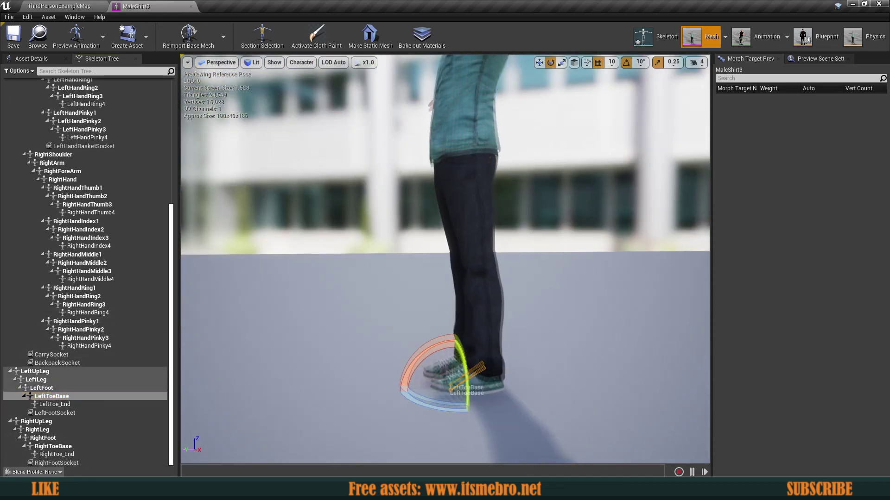
{"action": "key", "text": "w"}
{"action": "mouse_move", "coordinate": [414, 308]}
{"action": "right_mouse_down"}
{"action": "mouse_move", "coordinate": [417, 329]}
{"action": "mouse_move", "coordinate": [414, 307]}
{"action": "right_mouse_up"}
{"action": "mouse_move", "coordinate": [436, 302]}
{"action": "left_mouse_down"}
{"action": "mouse_move", "coordinate": [437, 267]}
{"action": "mouse_move", "coordinate": [436, 324]}
{"action": "mouse_move", "coordinate": [437, 278]}
{"action": "mouse_move", "coordinate": [437, 290]}
{"action": "left_mouse_up"}
{"action": "right_click_drag", "start_coordinate": [351, 257], "coordinate": [371, 242]}
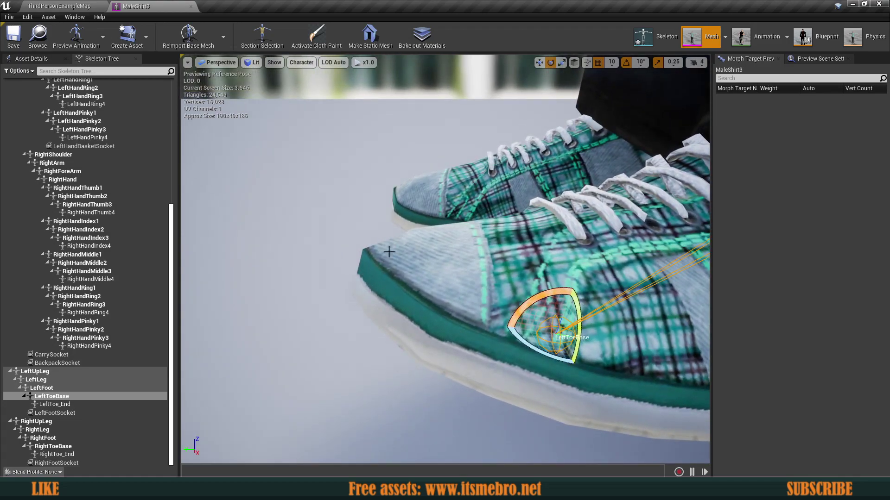
Rotate the LeftToeBase bone to slightly different angles to test how the front of the shoe deforms
{"action": "left_click_drag", "start_coordinate": [544, 301], "coordinate": [543, 301]}
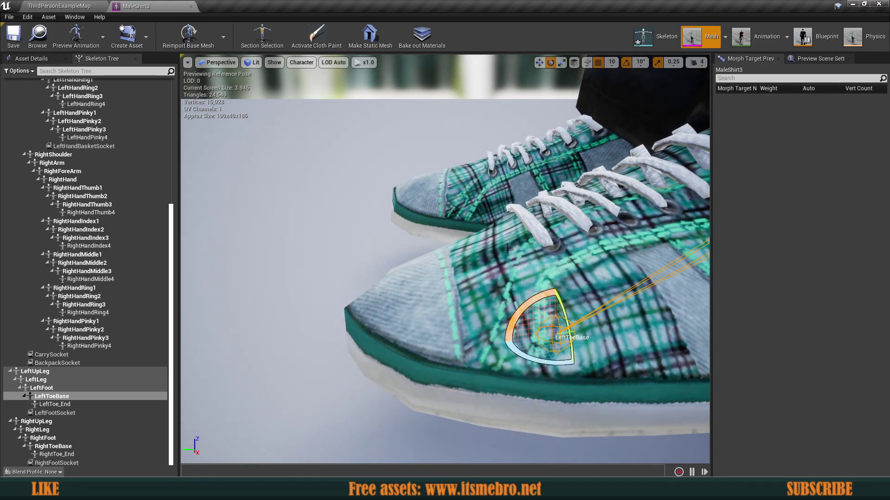
{"action": "left_click_drag", "start_coordinate": [512, 235], "coordinate": [533, 227], "text": "alt"}
{"action": "right_click_drag", "start_coordinate": [486, 235], "coordinate": [346, 254]}
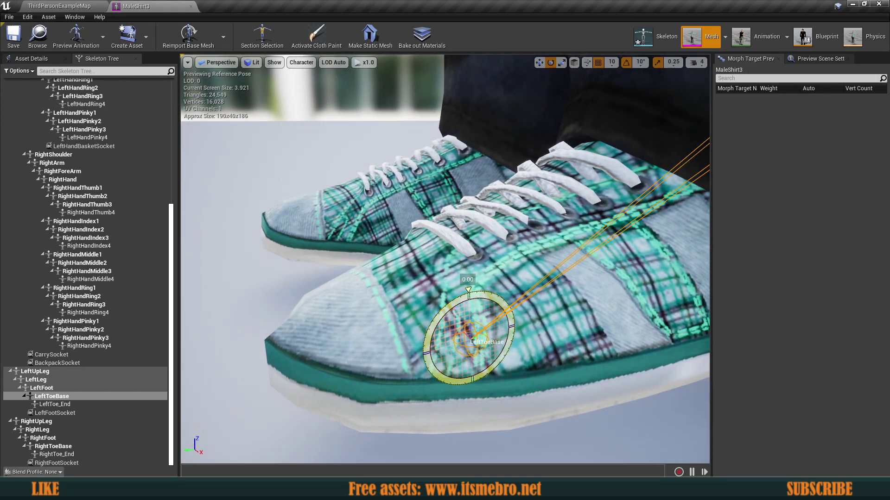
{"action": "left_click_drag", "start_coordinate": [500, 301], "coordinate": [468, 290]}
{"action": "right_click_drag", "start_coordinate": [468, 290], "coordinate": [510, 297]}
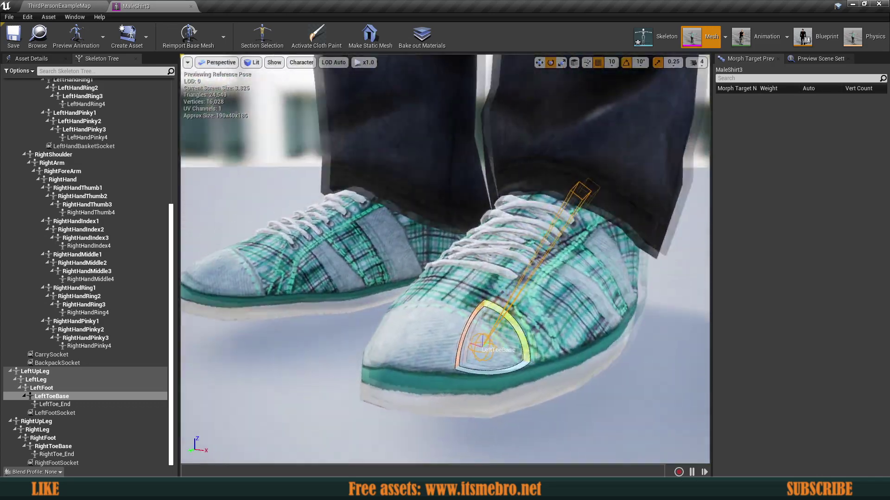
Bend the LeftToeBase bone up by about 100 degrees, and rotate it back down under the foot
{"action": "left_click_drag", "start_coordinate": [426, 271], "coordinate": [360, 319], "text": "alt"}
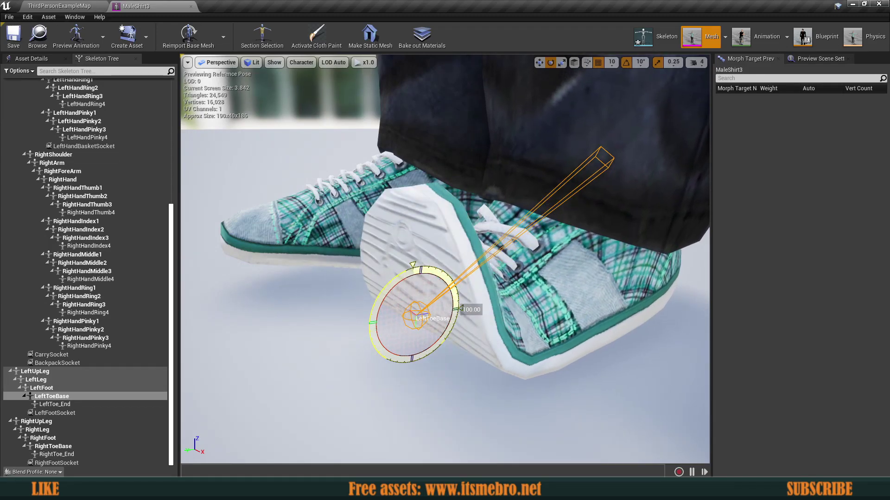
{"action": "mouse_move", "coordinate": [472, 284]}
{"action": "left_mouse_down", "text": "alt"}
{"action": "mouse_move", "coordinate": [524, 278]}
{"action": "mouse_move", "coordinate": [408, 285]}
{"action": "mouse_move", "coordinate": [509, 274]}
{"action": "mouse_move", "coordinate": [455, 278]}
{"action": "mouse_move", "coordinate": [464, 287]}
{"action": "mouse_move", "coordinate": [514, 246]}
{"action": "mouse_move", "coordinate": [445, 297]}
{"action": "mouse_move", "coordinate": [463, 283]}
{"action": "left_mouse_up", "text": "alt"}
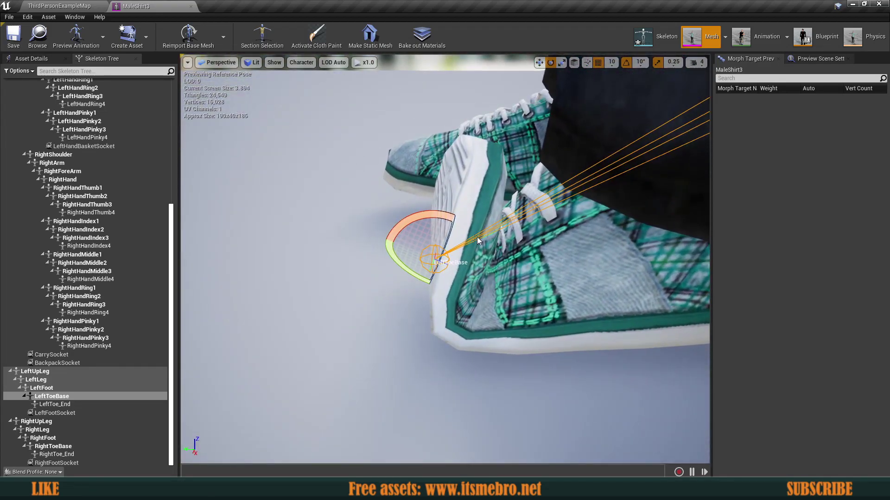
{"action": "left_click_drag", "start_coordinate": [439, 217], "coordinate": [519, 306]}
{"action": "mouse_move", "coordinate": [572, 216]}
{"action": "right_mouse_down"}
{"action": "mouse_move", "coordinate": [524, 218]}
{"action": "mouse_move", "coordinate": [572, 216]}
{"action": "right_mouse_up"}
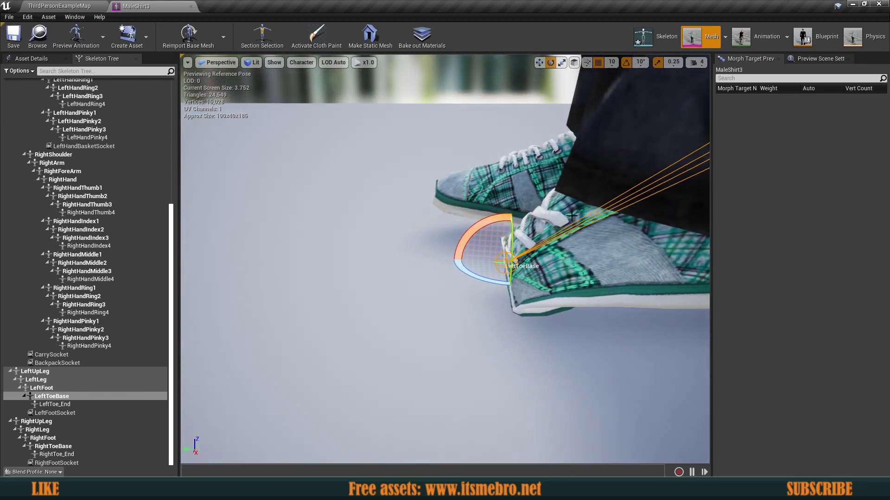
Rotate the LeftToeBase bone back until the shoe is straight, and select the LeftLeg bone with the whole character in view
{"action": "left_click_drag", "start_coordinate": [462, 232], "coordinate": [499, 180]}
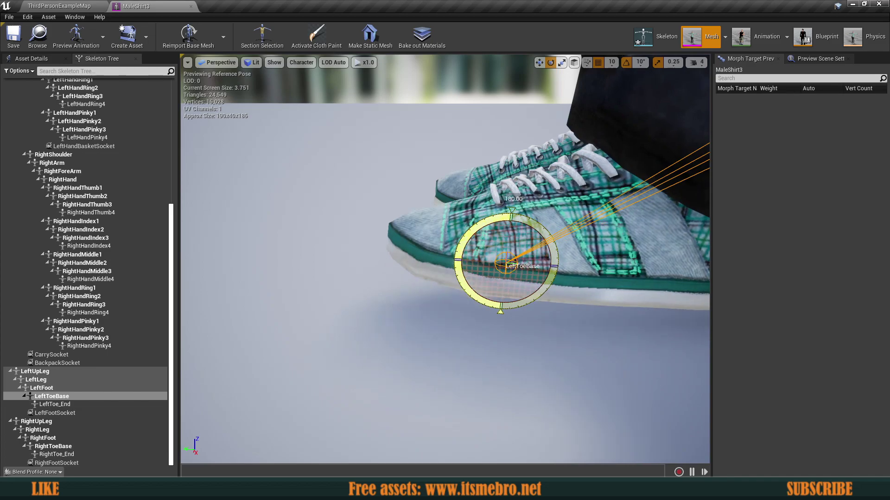
{"action": "right_click_drag", "start_coordinate": [499, 180], "coordinate": [627, 204]}
{"action": "left_click", "coordinate": [35, 380]}
{"action": "right_click_drag", "start_coordinate": [417, 319], "coordinate": [470, 310]}
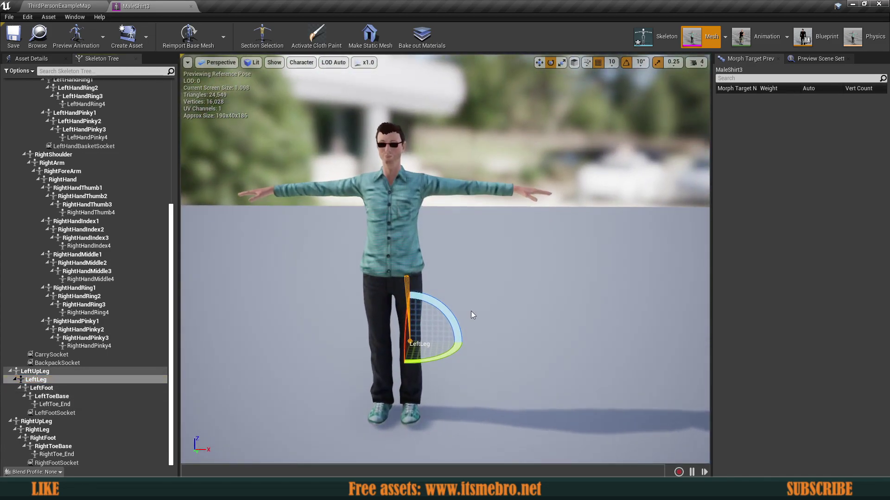
Undo the last bone rotation, and save the MaleShirt3 mesh before closing its editor
{"action": "mouse_move", "coordinate": [513, 352]}
{"action": "right_mouse_down"}
{"action": "mouse_move", "coordinate": [524, 371]}
{"action": "mouse_move", "coordinate": [584, 369]}
{"action": "mouse_move", "coordinate": [513, 352]}
{"action": "right_mouse_up"}
{"action": "key", "text": "ctrl+z"}
{"action": "scroll", "coordinate": [321, 285], "scroll_direction": "down", "scroll_amount": 3}
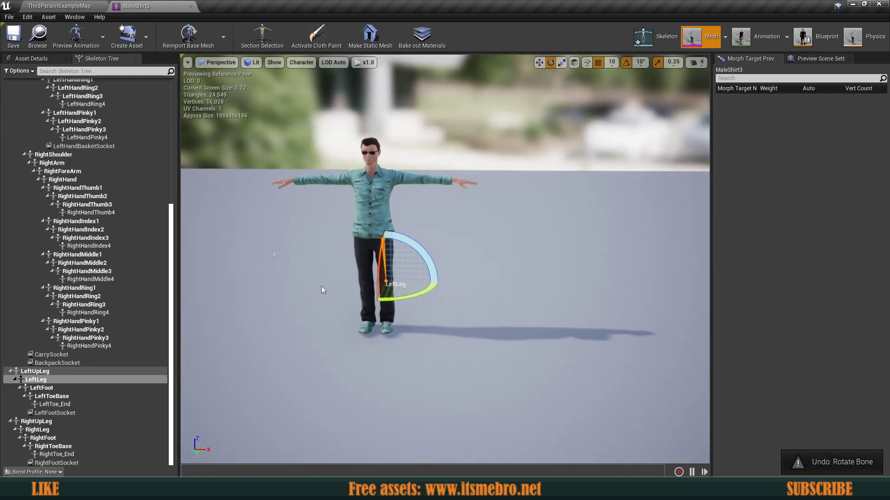
{"action": "left_click", "coordinate": [14, 36]}
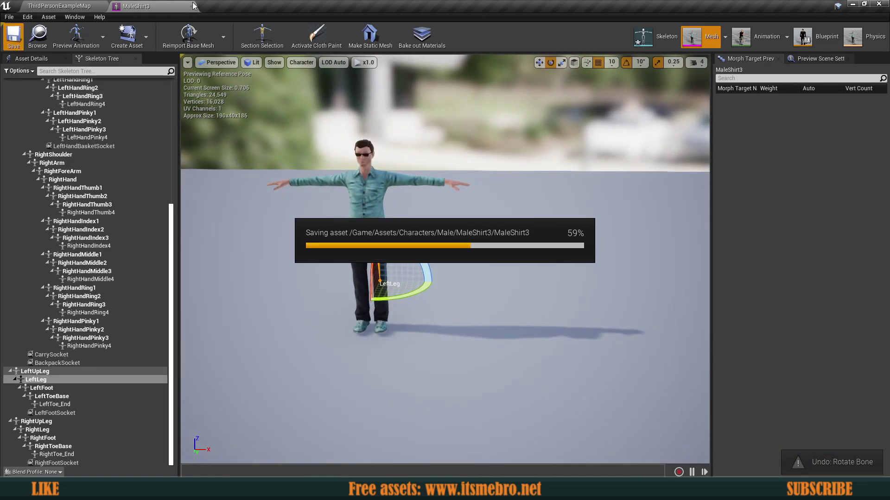
{"action": "left_click", "coordinate": [192, 6]}
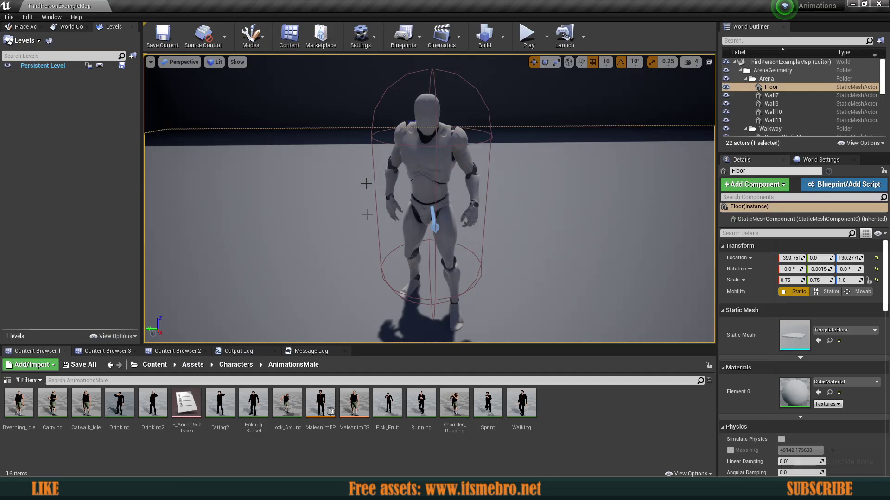
Open the ThirdPersonCharacter blueprint from the mannequin in the level and select its Mesh component
{"action": "left_click", "coordinate": [155, 365]}
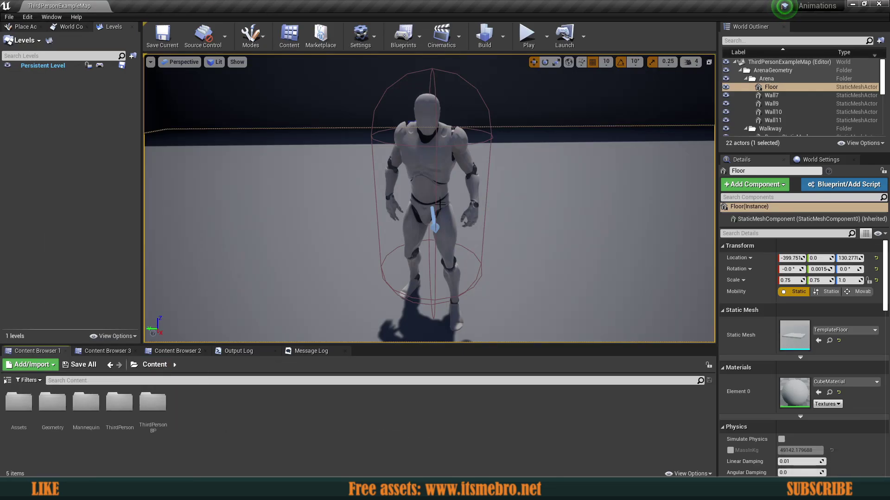
{"action": "left_click", "coordinate": [431, 205]}
{"action": "left_click", "coordinate": [857, 133]}
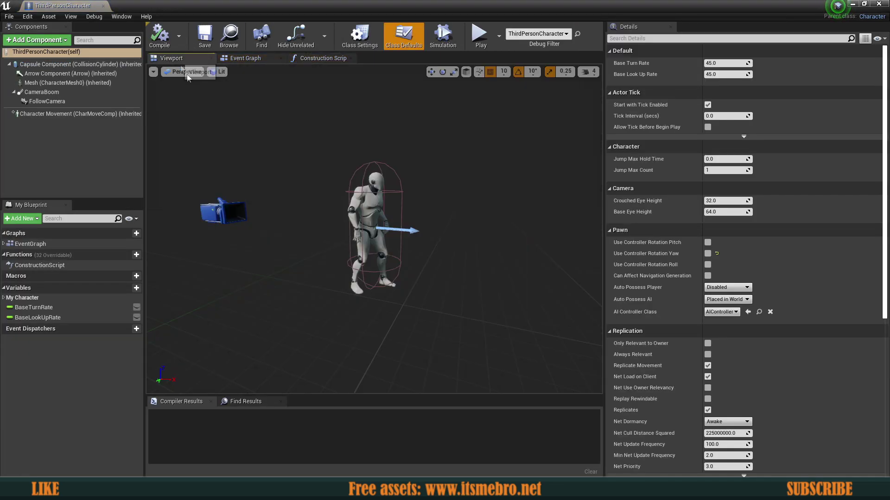
{"action": "left_click", "coordinate": [60, 83]}
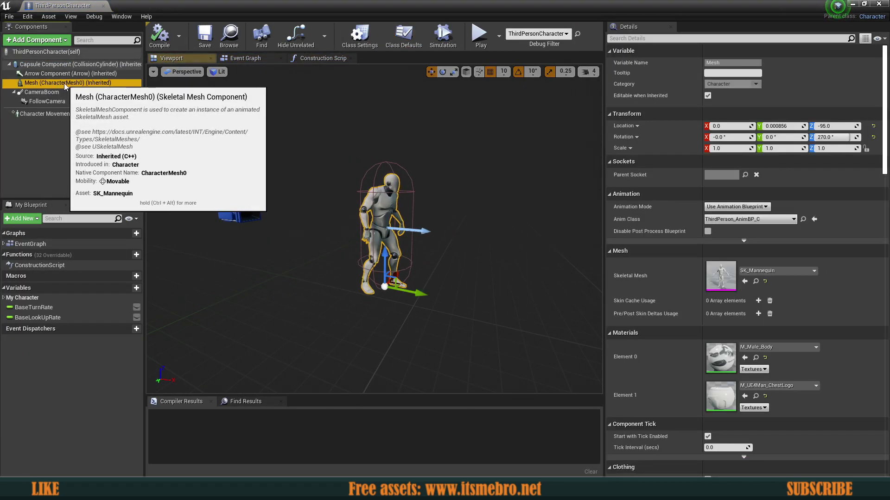
Examine the mannequin mesh from several sides, and select the Capsule Component that surrounds it
{"action": "right_click_drag", "start_coordinate": [410, 241], "coordinate": [394, 251]}
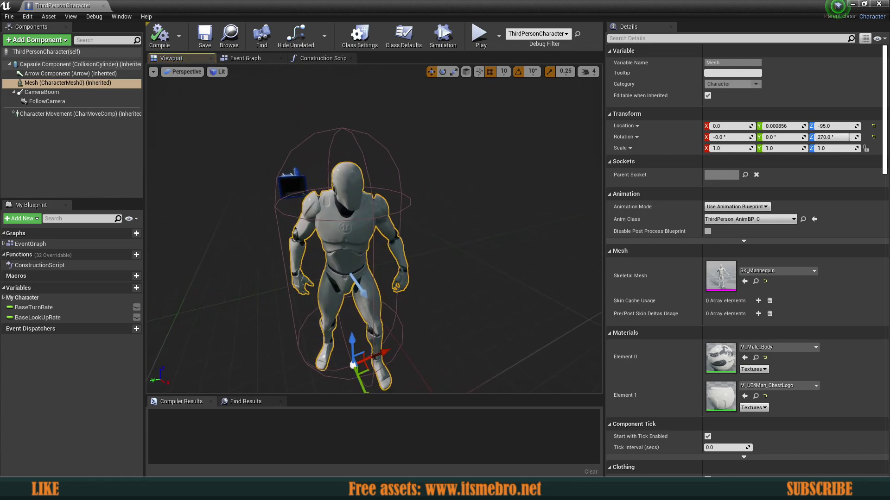
{"action": "right_click_drag", "start_coordinate": [394, 250], "coordinate": [452, 250]}
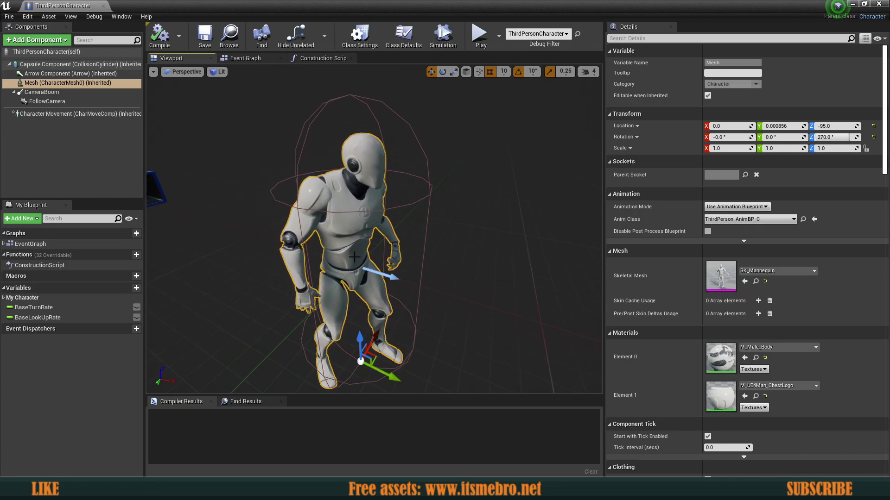
{"action": "right_click_drag", "start_coordinate": [370, 251], "coordinate": [340, 249]}
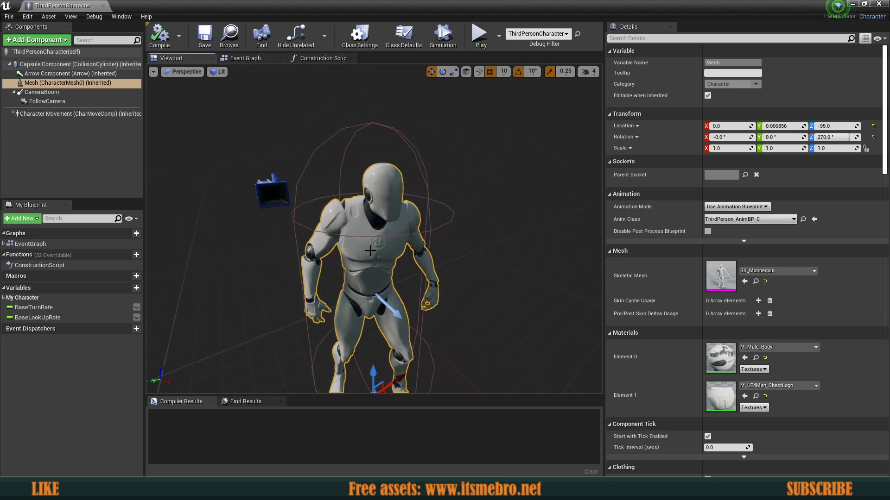
{"action": "mouse_move", "coordinate": [401, 184]}
{"action": "right_mouse_down"}
{"action": "mouse_move", "coordinate": [408, 202]}
{"action": "mouse_move", "coordinate": [396, 177]}
{"action": "right_mouse_up"}
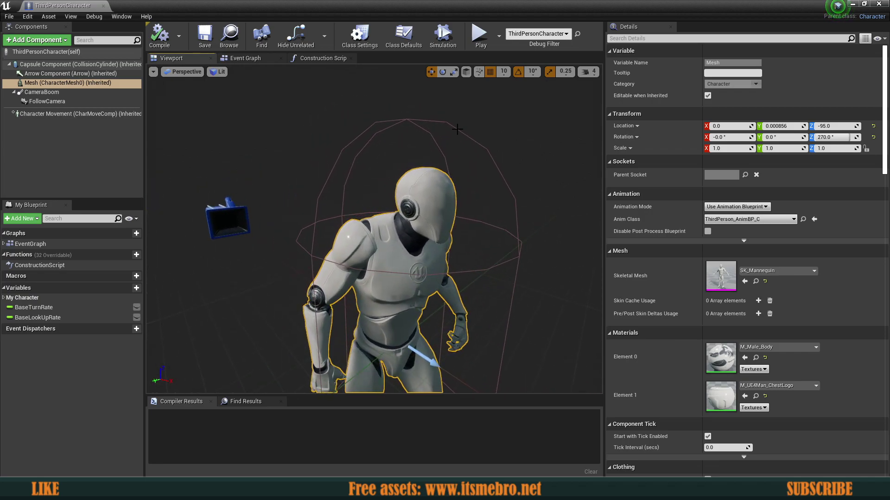
{"action": "left_click", "coordinate": [456, 129]}
{"action": "right_click_drag", "start_coordinate": [456, 129], "coordinate": [245, 132]}
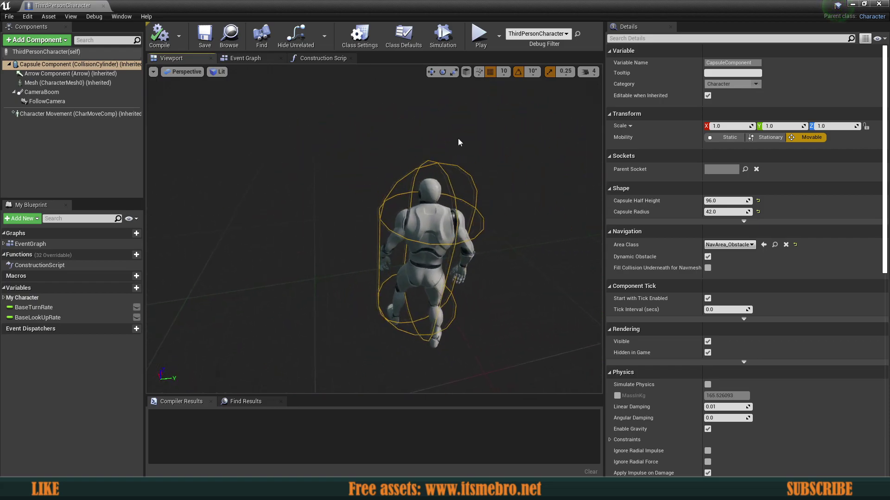
Move the Mesh component out of its capsule to about Y -120 and Z 45, and compile the blueprint
{"action": "left_click", "coordinate": [422, 218]}
{"action": "right_click_drag", "start_coordinate": [422, 218], "coordinate": [403, 217]}
{"action": "left_click_drag", "start_coordinate": [389, 328], "coordinate": [297, 328]}
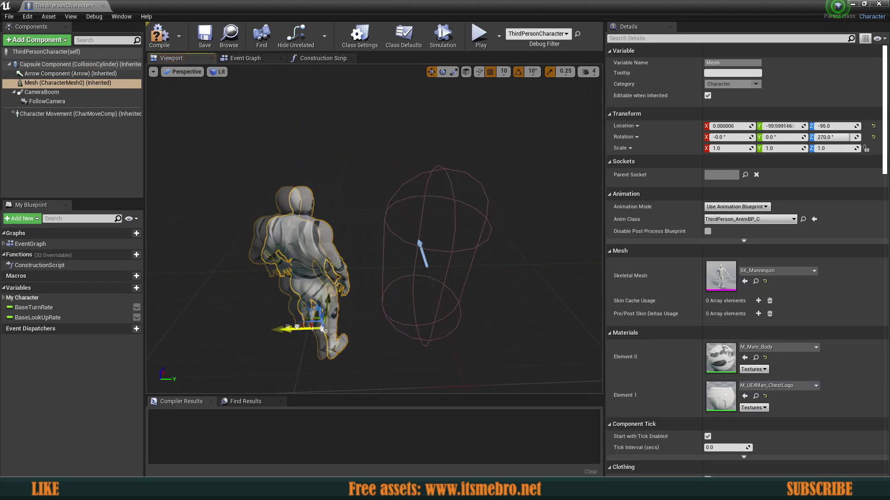
{"action": "left_click_drag", "start_coordinate": [303, 272], "coordinate": [301, 209]}
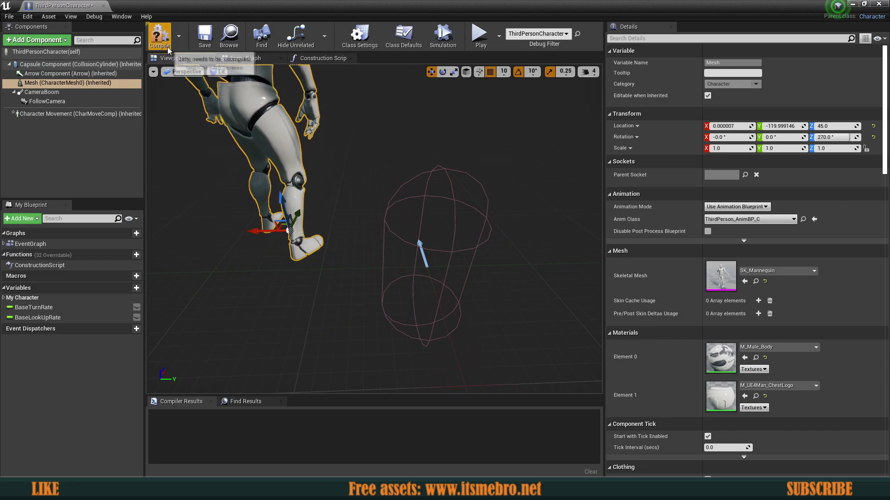
{"action": "left_click", "coordinate": [159, 34]}
Start a play session, and dock the ThirdPersonCharacter editor beside the ThirdPersonExampleMap level before returning to the level
{"action": "left_click", "coordinate": [477, 32]}
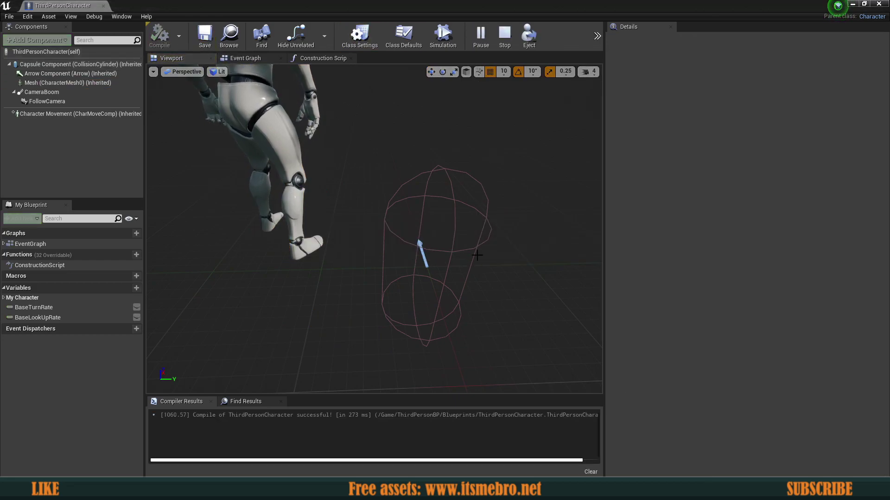
{"action": "left_click_drag", "start_coordinate": [68, 6], "coordinate": [168, 12]}
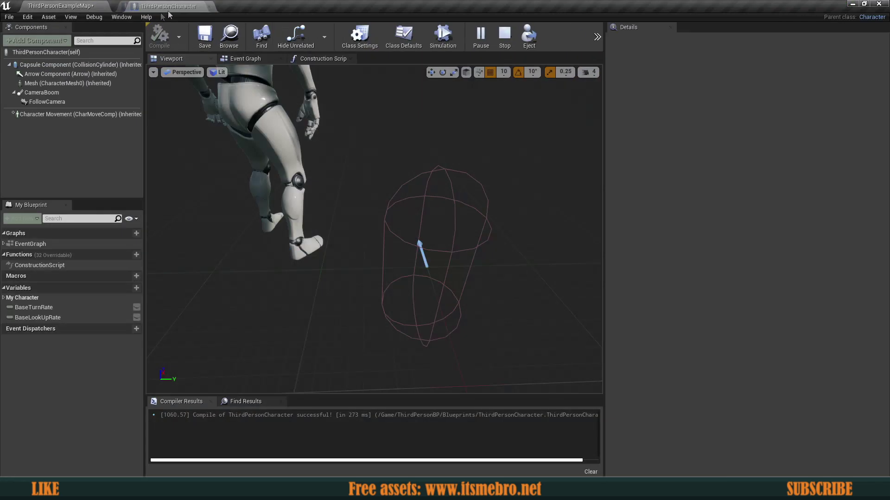
{"action": "left_click", "coordinate": [93, 6]}
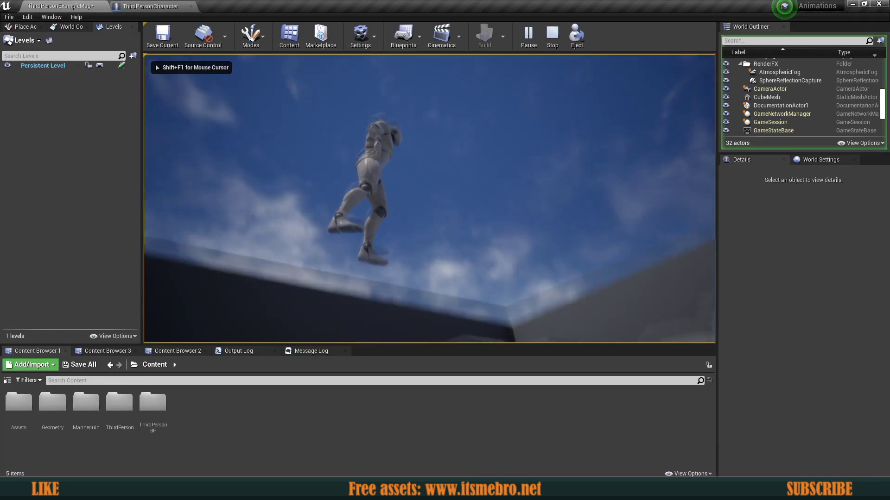
Run the character around the level to check how the offset mesh moves, and end the play session
{"action": "key", "text": "w"}
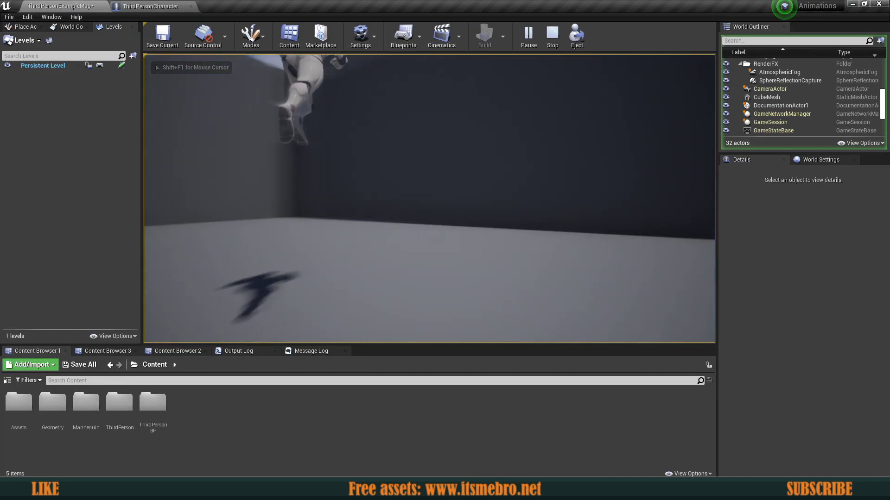
{"action": "key", "text": "w"}
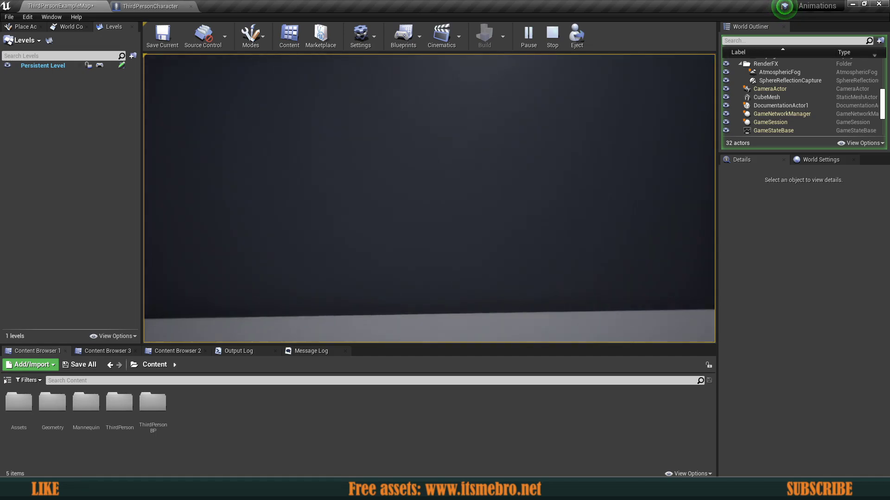
{"action": "key", "text": "w"}
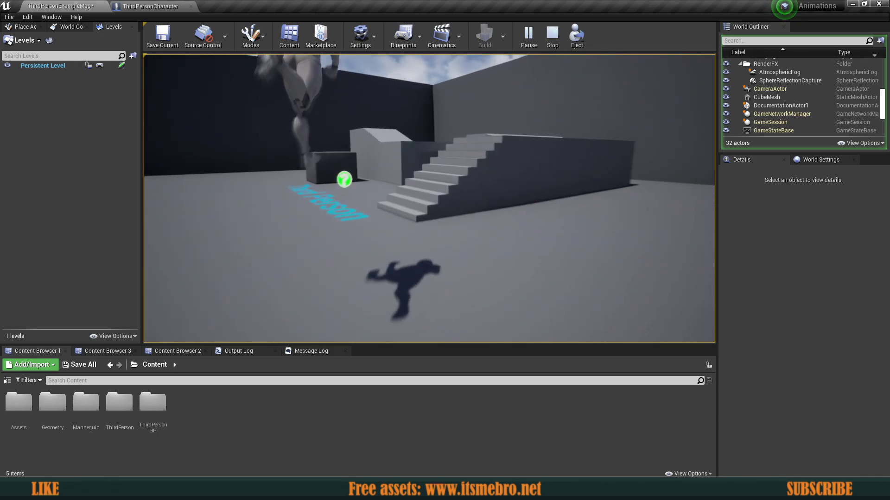
{"action": "key", "text": "w"}
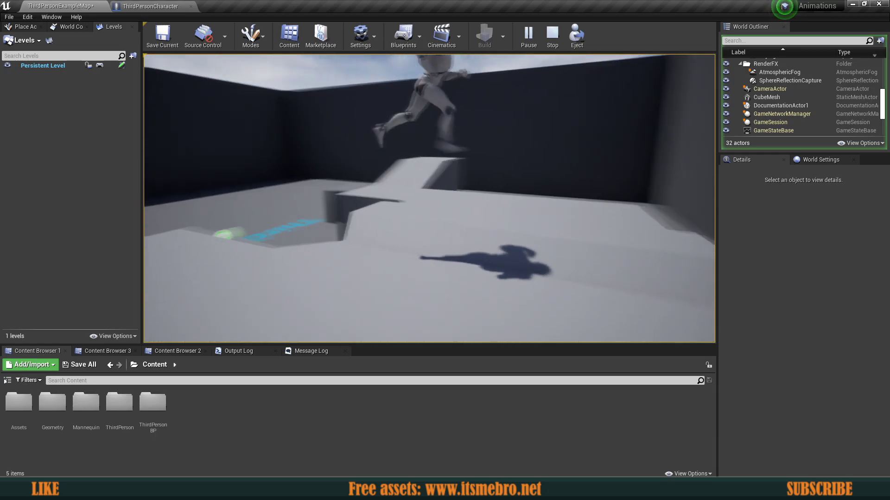
{"action": "key", "text": "Escape"}
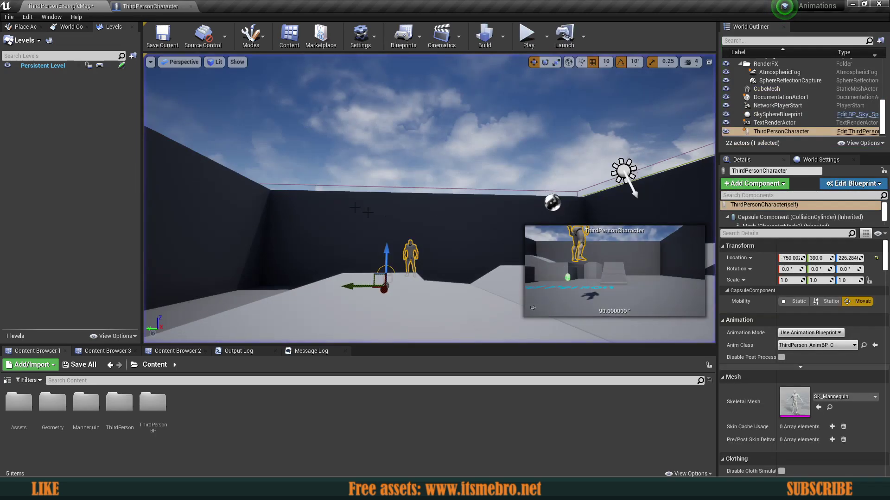
Set the Mesh component's location to X 0, Y 0 and Z -90 in the ThirdPersonCharacter blueprint
{"action": "left_click", "coordinate": [150, 6]}
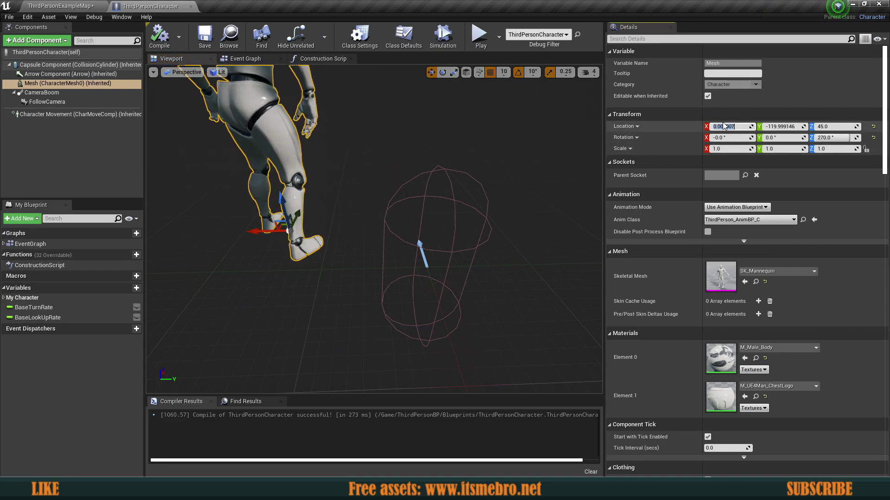
{"action": "key", "text": "Tab"}
{"action": "type", "text": "0"}
{"action": "key", "text": "Return"}
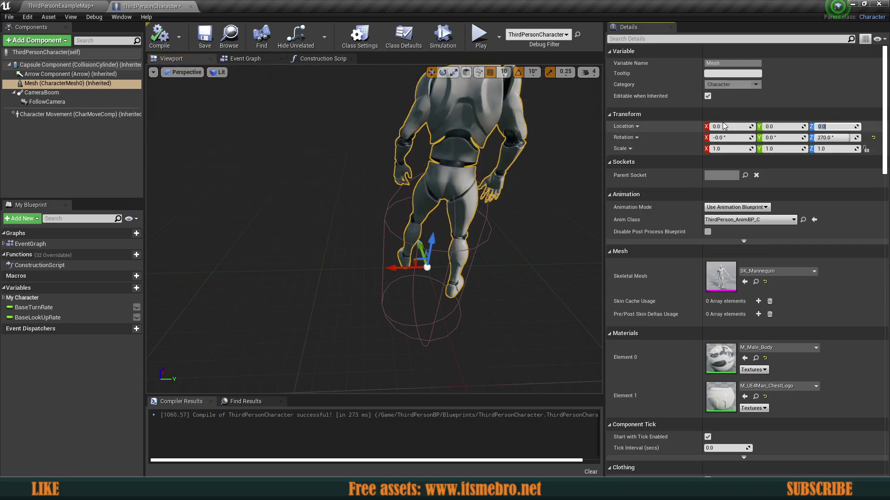
{"action": "type", "text": "-90"}
{"action": "key", "text": "Return"}
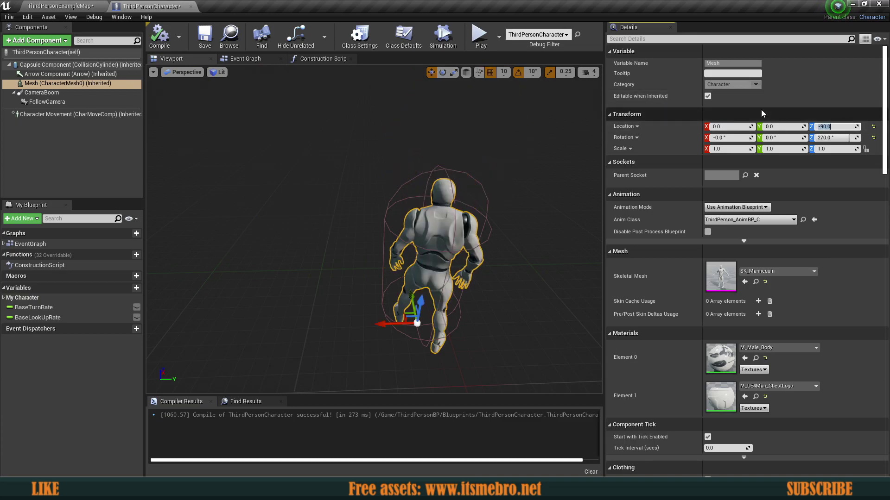
Check the mesh's position inside the capsule from the front, and compile and save the blueprint
{"action": "key", "text": "w"}
{"action": "right_click_drag", "start_coordinate": [524, 176], "coordinate": [361, 246]}
{"action": "key", "text": "s"}
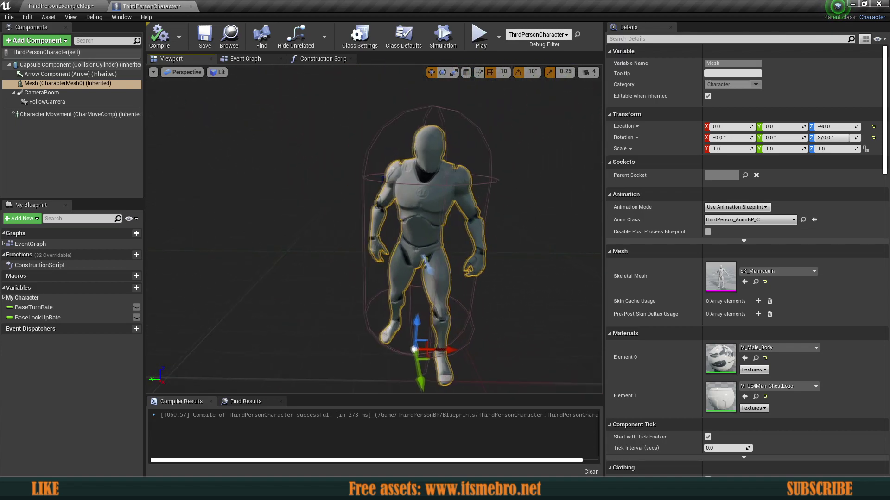
{"action": "right_click_drag", "start_coordinate": [207, 118], "coordinate": [207, 118]}
{"action": "left_click", "coordinate": [205, 39]}
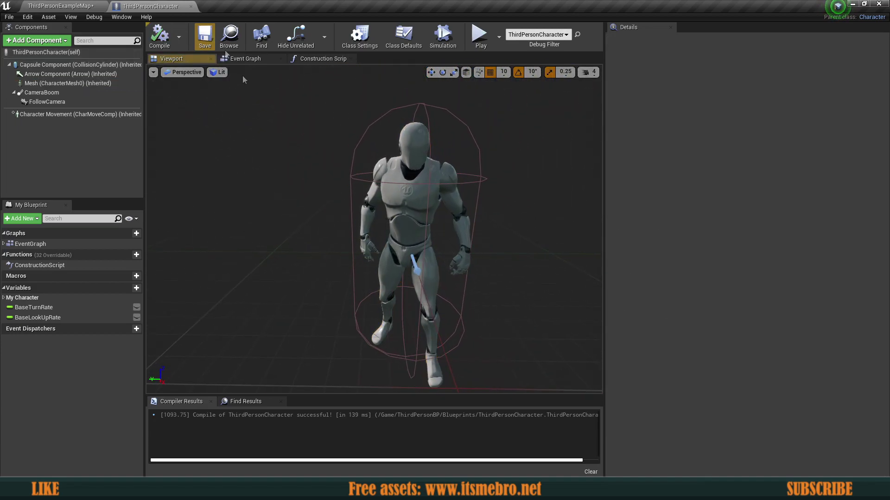
Select the Capsule Component and inspect the collision outline around the mannequin
{"action": "right_click_drag", "start_coordinate": [278, 176], "coordinate": [294, 175]}
{"action": "left_click", "coordinate": [379, 118]}
{"action": "right_click_drag", "start_coordinate": [379, 118], "coordinate": [366, 119]}
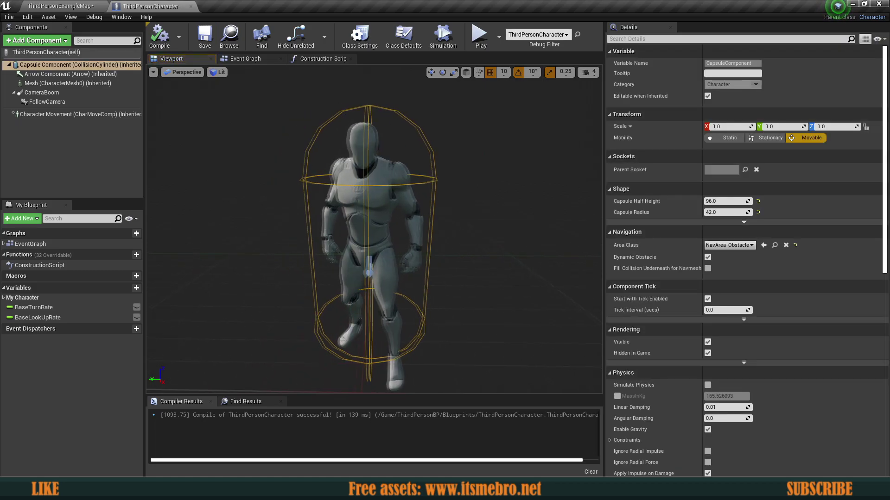
{"action": "left_click", "coordinate": [70, 65]}
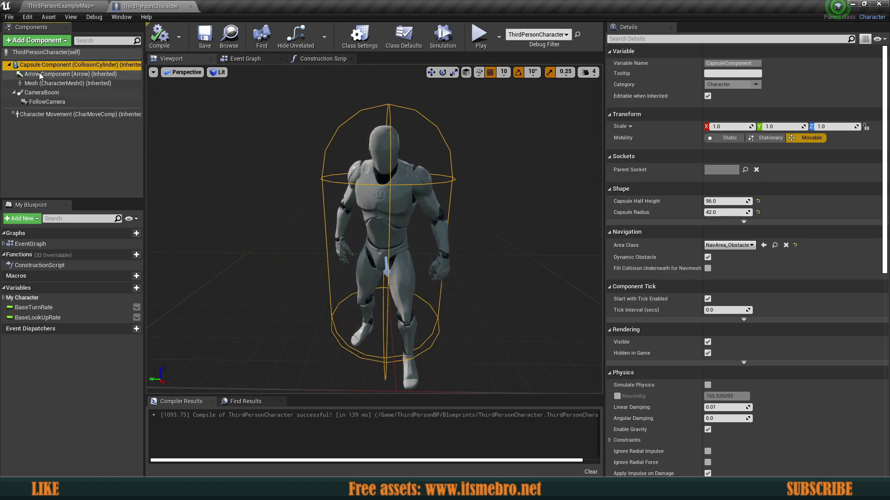
Select the Mesh component and compile the ThirdPersonCharacter blueprint again
{"action": "left_click", "coordinate": [44, 84]}
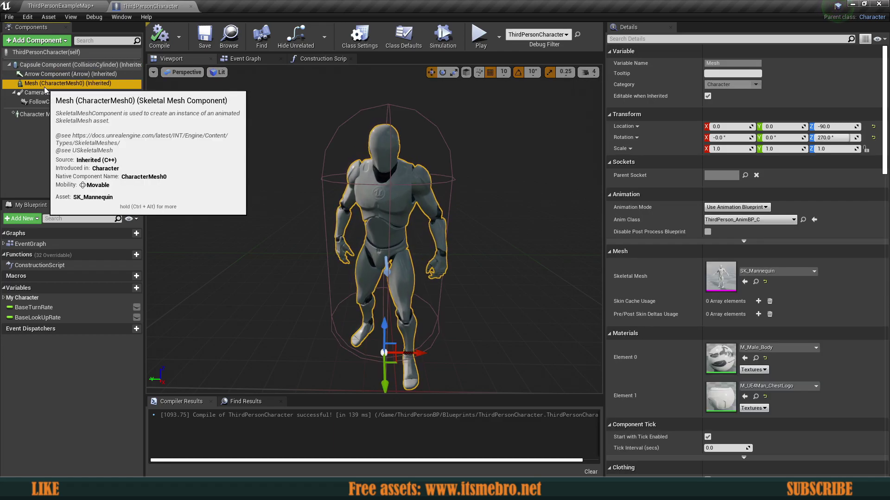
{"action": "left_click", "coordinate": [159, 37]}
{"action": "mouse_move", "coordinate": [277, 185]}
{"action": "right_mouse_down"}
{"action": "mouse_move", "coordinate": [320, 185]}
{"action": "mouse_move", "coordinate": [292, 195]}
{"action": "right_mouse_up"}
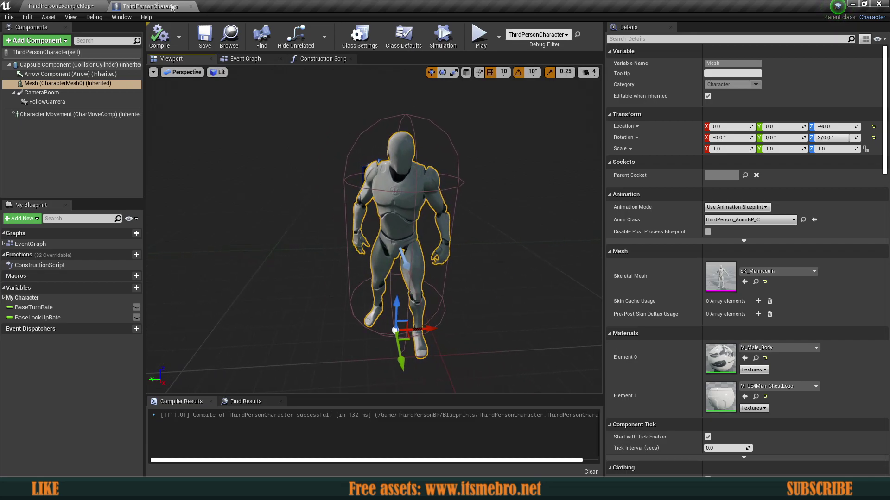
Return to the ThirdPersonExampleMap level and browse to the Male characters folder under Content > Assets > Characters
{"action": "left_click", "coordinate": [86, 6]}
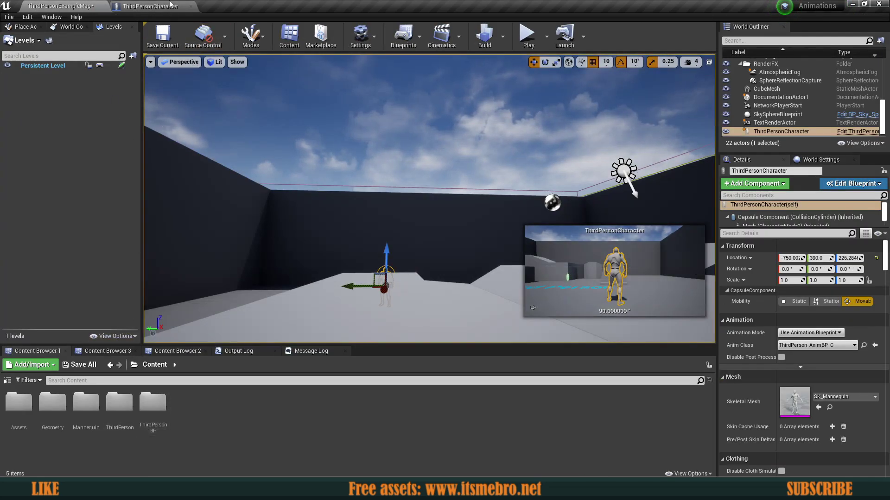
{"action": "left_click", "coordinate": [152, 6]}
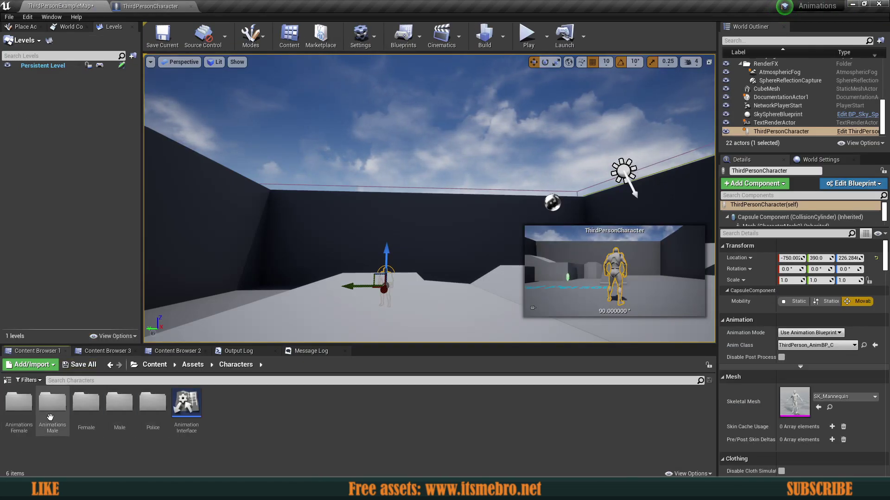
{"action": "double_click", "coordinate": [60, 411]}
{"action": "key", "text": "alt+Left"}
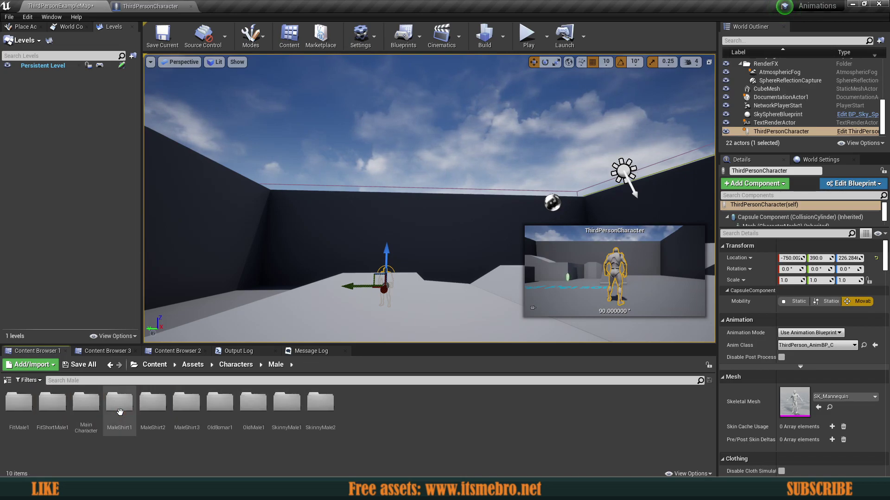
Open the MaleShirt3 skeletal mesh from the MaleShirt3 folder and examine the character in its reference pose
{"action": "double_click", "coordinate": [185, 403]}
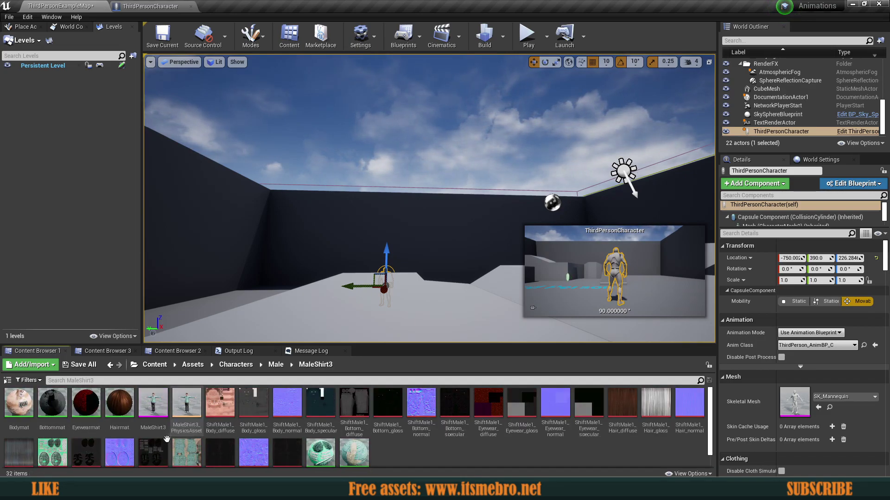
{"action": "double_click", "coordinate": [158, 407]}
{"action": "right_click_drag", "start_coordinate": [264, 324], "coordinate": [232, 340]}
{"action": "key", "text": "w"}
{"action": "key", "text": "w"}
{"action": "key", "text": "s"}
{"action": "key", "text": "s"}
{"action": "mouse_move", "coordinate": [376, 250]}
{"action": "right_mouse_down"}
{"action": "mouse_move", "coordinate": [369, 222]}
{"action": "mouse_move", "coordinate": [376, 236]}
{"action": "right_mouse_up"}
{"action": "key", "text": "w"}
{"action": "key", "text": "s"}
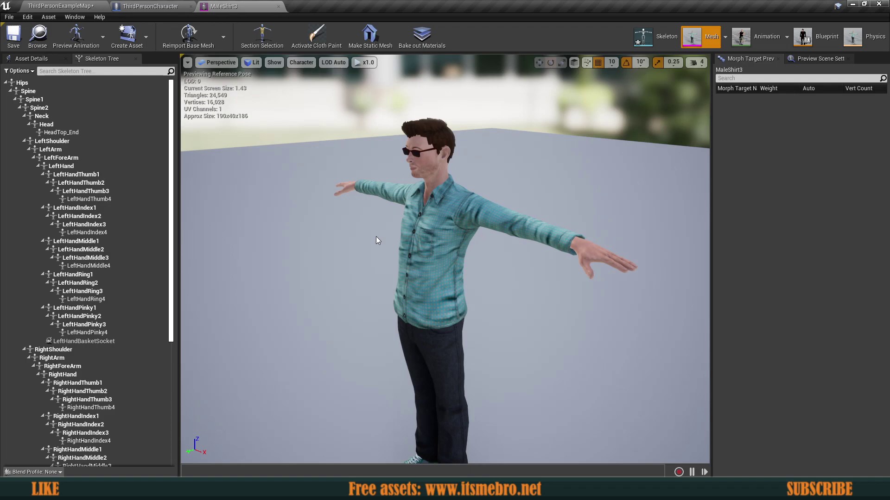
Open UE4_Mannequin_Skeleton from Content > Mannequin > Character > Mesh, select the thumb_02_l bone and review the bone hierarchy
{"action": "left_click", "coordinate": [159, 6]}
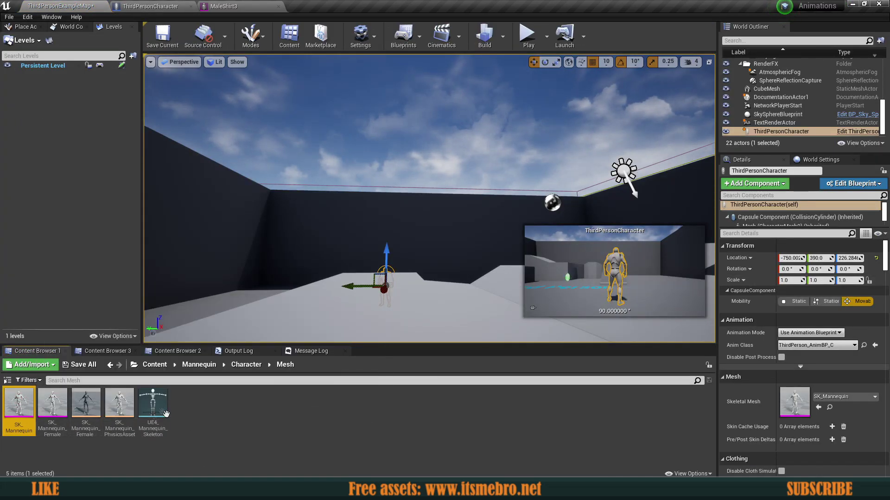
{"action": "left_click", "coordinate": [152, 404]}
{"action": "double_click", "coordinate": [153, 403]}
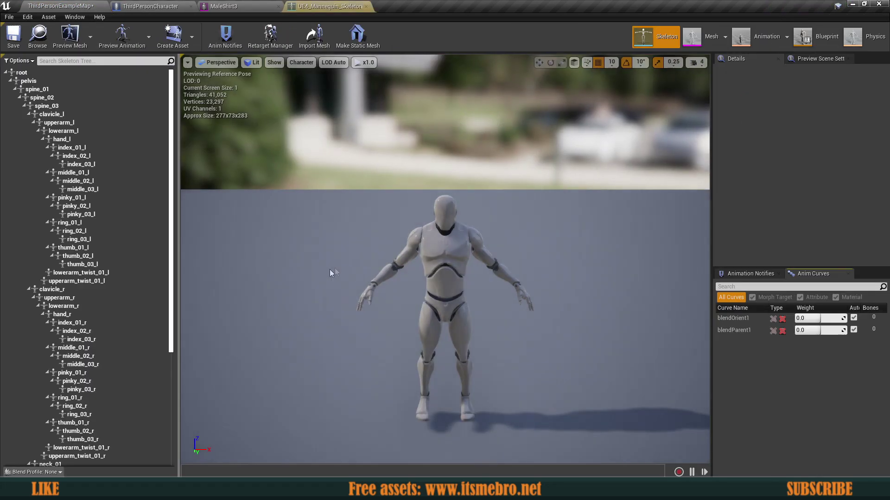
{"action": "left_click", "coordinate": [70, 206]}
{"action": "left_click", "coordinate": [77, 256]}
{"action": "scroll", "coordinate": [77, 368], "scroll_direction": "down", "scroll_amount": 8}
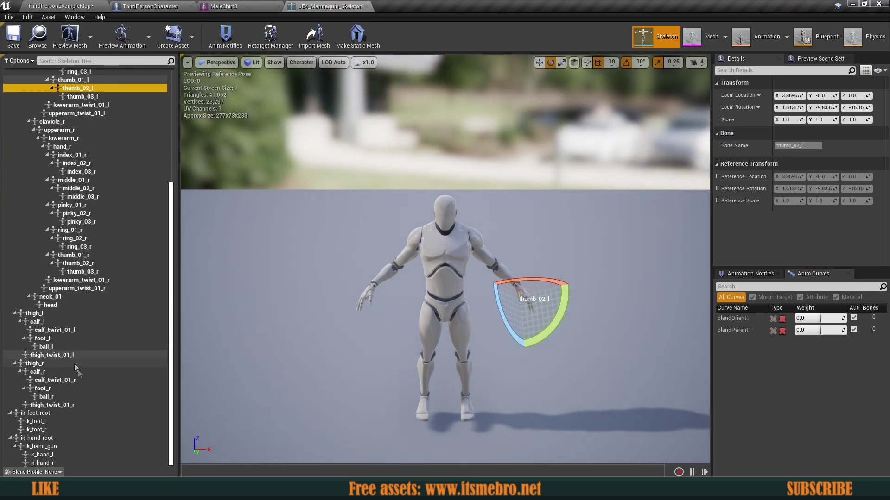
Show the bone names on the mannequin in the skeleton preview
{"action": "right_click_drag", "start_coordinate": [314, 372], "coordinate": [260, 333]}
{"action": "left_click", "coordinate": [301, 62]}
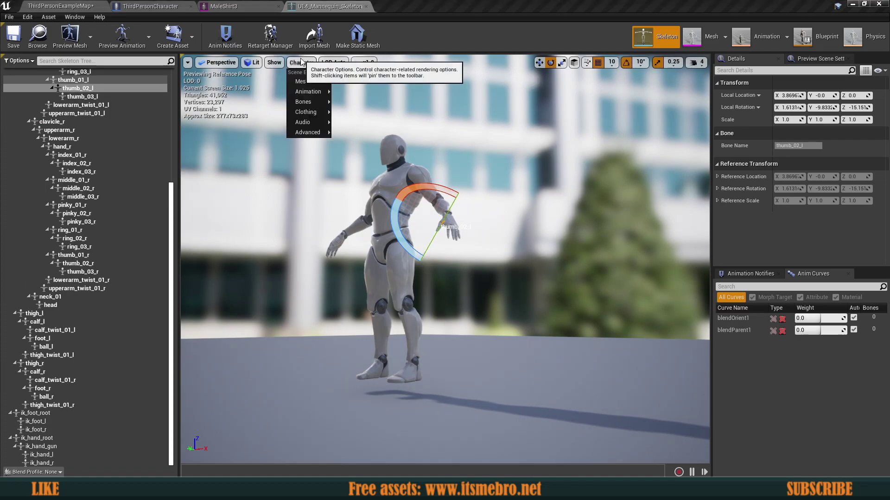
{"action": "mouse_move", "coordinate": [306, 101]}
{"action": "left_click", "coordinate": [343, 125]}
Examine the bone names around the mannequin's feet up close
{"action": "right_click_drag", "start_coordinate": [347, 195], "coordinate": [333, 294]}
{"action": "key", "text": "w"}
{"action": "key", "text": "s"}
{"action": "key", "text": "s"}
{"action": "key", "text": "d"}
{"action": "key", "text": "w"}
{"action": "left_click_drag", "start_coordinate": [366, 293], "coordinate": [366, 293]}
{"action": "key", "text": "w"}
{"action": "mouse_move", "coordinate": [417, 252]}
{"action": "right_mouse_down"}
{"action": "mouse_move", "coordinate": [411, 260]}
{"action": "mouse_move", "coordinate": [413, 250]}
{"action": "right_mouse_up"}
{"action": "key", "text": "s"}
Switch to the MaleShirt3 mesh and show its bone names in the preview
{"action": "left_click", "coordinate": [241, 6]}
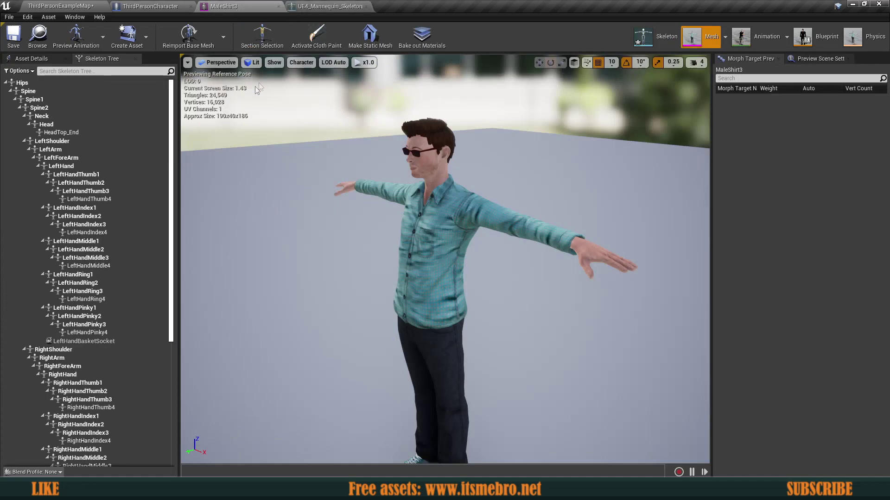
{"action": "left_click", "coordinate": [301, 62]}
{"action": "mouse_move", "coordinate": [307, 104]}
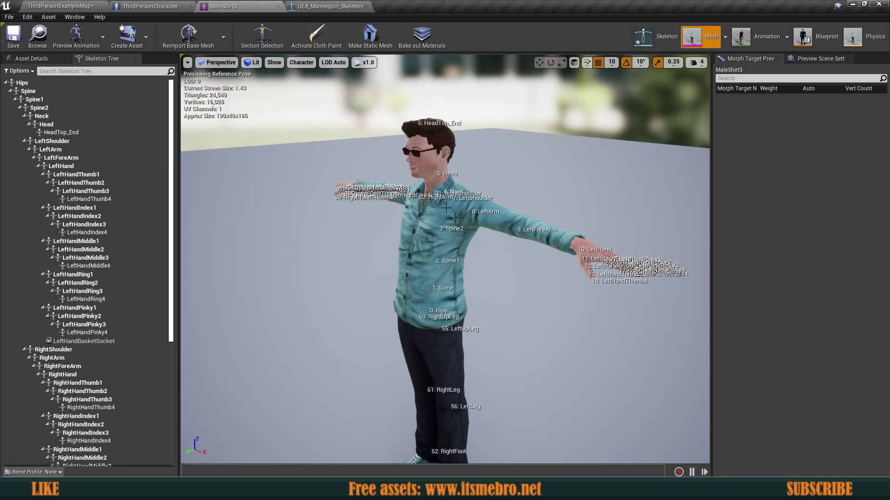
Examine the foot and toe bone names on MaleShirt3's shoes
{"action": "key", "text": "w"}
{"action": "right_click_drag", "start_coordinate": [455, 217], "coordinate": [412, 285]}
{"action": "key", "text": "s"}
{"action": "key", "text": "s"}
{"action": "key", "text": "w"}
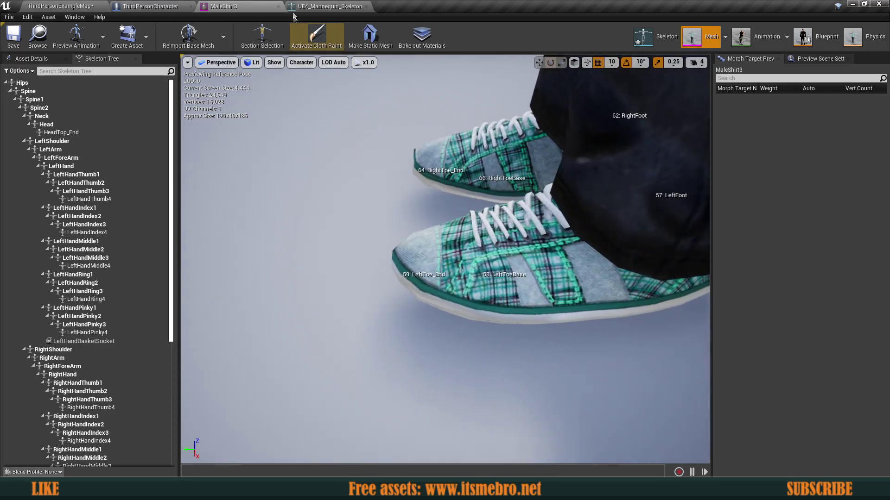
Compare the foot bones of UE4_Mannequin_Skeleton with those of MaleShirt3
{"action": "left_click", "coordinate": [308, 6]}
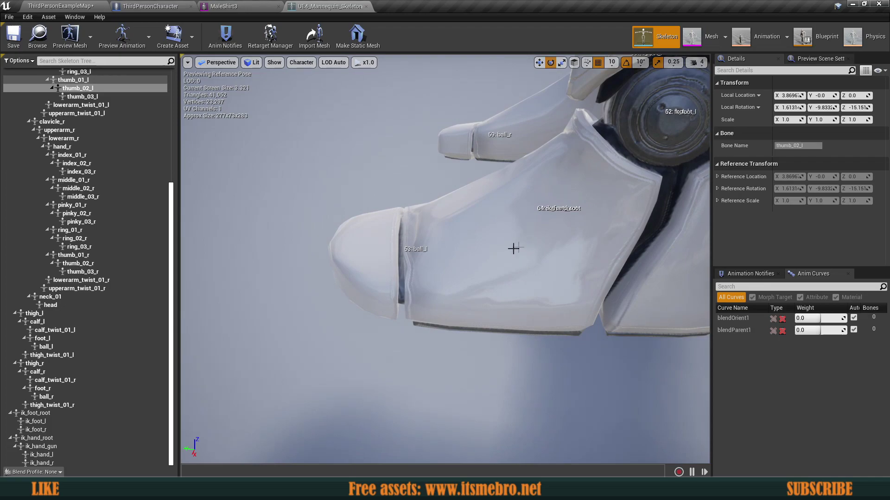
{"action": "left_click", "coordinate": [268, 7]}
{"action": "right_click_drag", "start_coordinate": [493, 284], "coordinate": [444, 256]}
{"action": "key", "text": "s"}
{"action": "key", "text": "w"}
{"action": "key", "text": "s"}
{"action": "key", "text": "a"}
{"action": "key", "text": "w"}
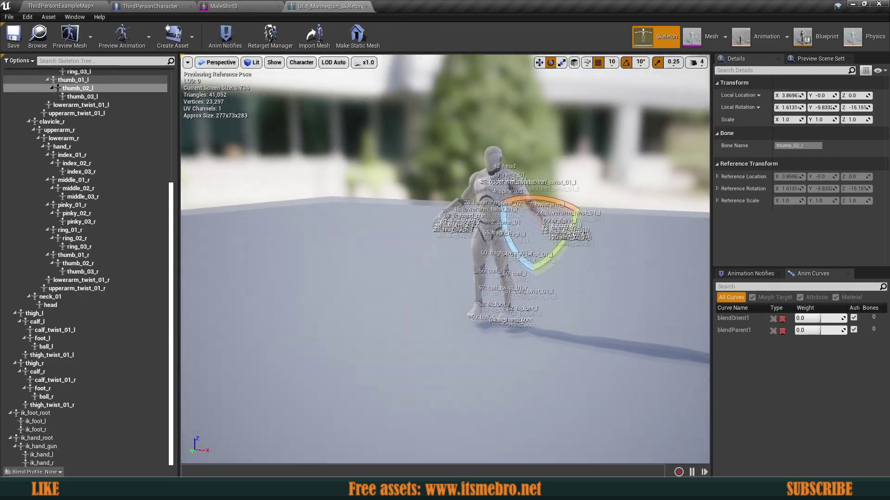
Examine the bone names over the mannequin's whole body from the front
{"action": "key", "text": "w"}
{"action": "right_click_drag", "start_coordinate": [445, 260], "coordinate": [446, 278]}
{"action": "key", "text": "s"}
{"action": "key", "text": "w"}
{"action": "key", "text": "s"}
{"action": "key", "text": "w"}
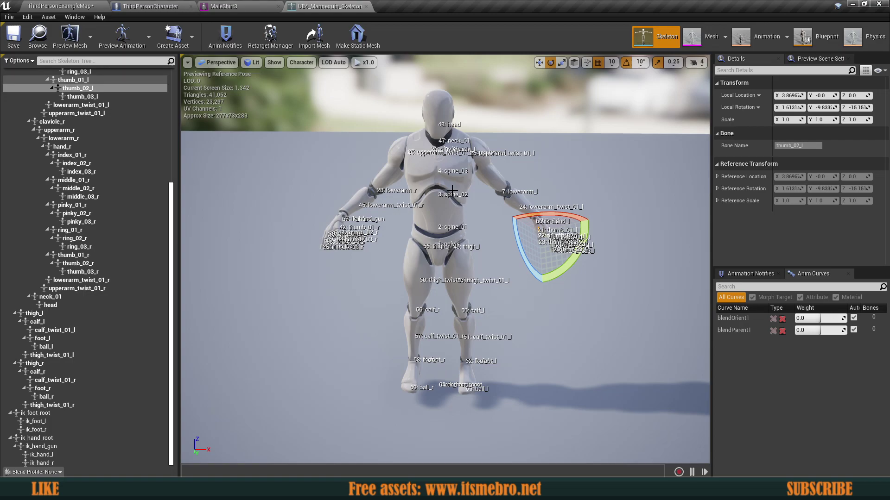
Return to MaleShirt3 and examine its bone names from the front
{"action": "left_click", "coordinate": [253, 5]}
{"action": "right_click_drag", "start_coordinate": [404, 212], "coordinate": [401, 217]}
{"action": "right_click_drag", "start_coordinate": [320, 102], "coordinate": [321, 102]}
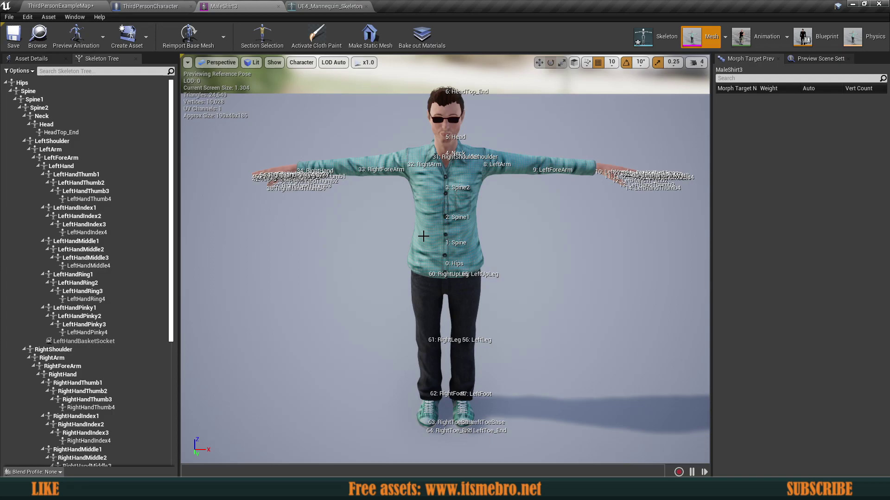
{"action": "right_click_drag", "start_coordinate": [401, 197], "coordinate": [401, 196]}
{"action": "right_click_drag", "start_coordinate": [492, 237], "coordinate": [492, 237]}
{"action": "right_click_drag", "start_coordinate": [440, 209], "coordinate": [441, 209]}
Compare the mannequin's spine and arm bones with the corresponding bones of MaleShirt3
{"action": "left_click", "coordinate": [345, 7]}
{"action": "right_click_drag", "start_coordinate": [305, 186], "coordinate": [306, 186]}
{"action": "right_click_drag", "start_coordinate": [441, 209], "coordinate": [440, 209]}
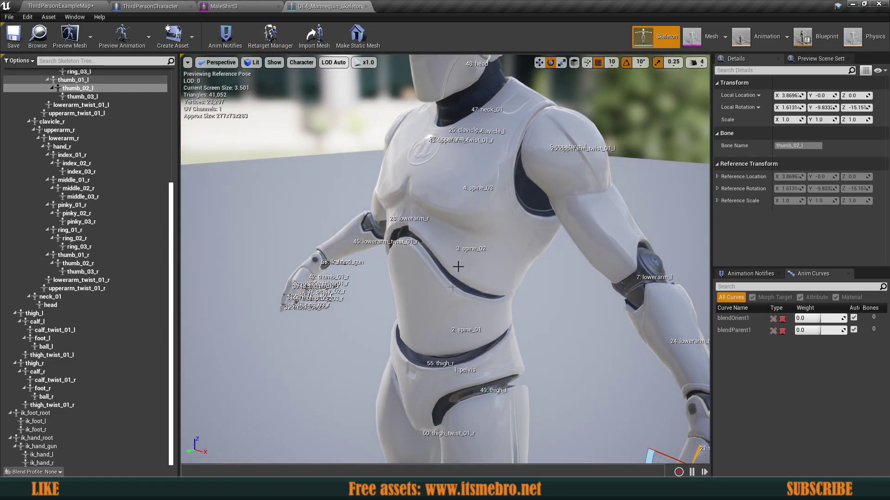
{"action": "right_click_drag", "start_coordinate": [458, 267], "coordinate": [458, 266]}
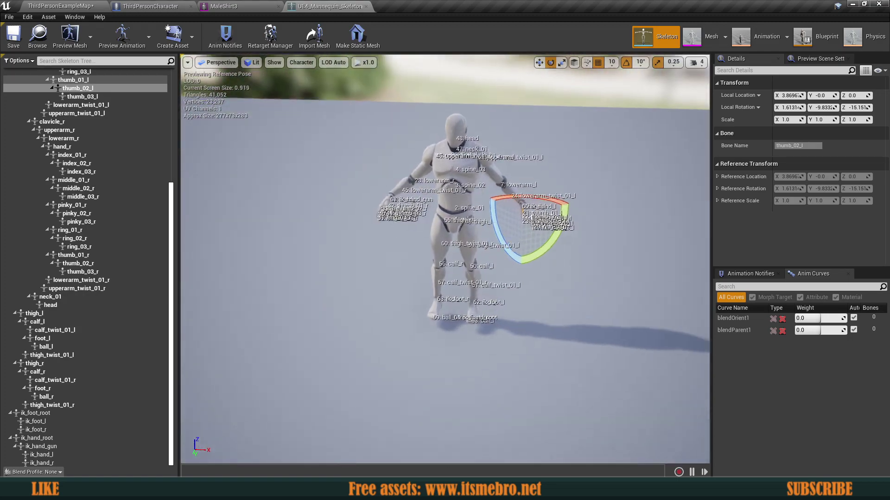
{"action": "left_click", "coordinate": [224, 6]}
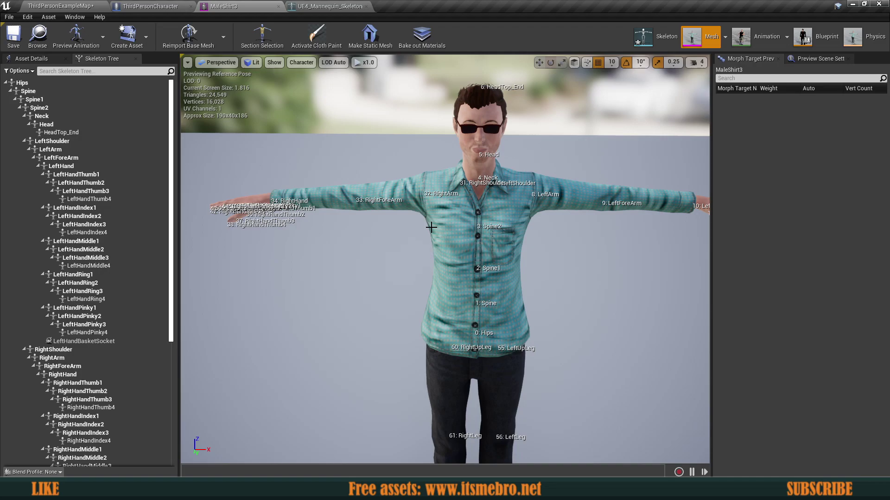
{"action": "scroll", "coordinate": [431, 227], "scroll_direction": "down", "scroll_amount": 5}
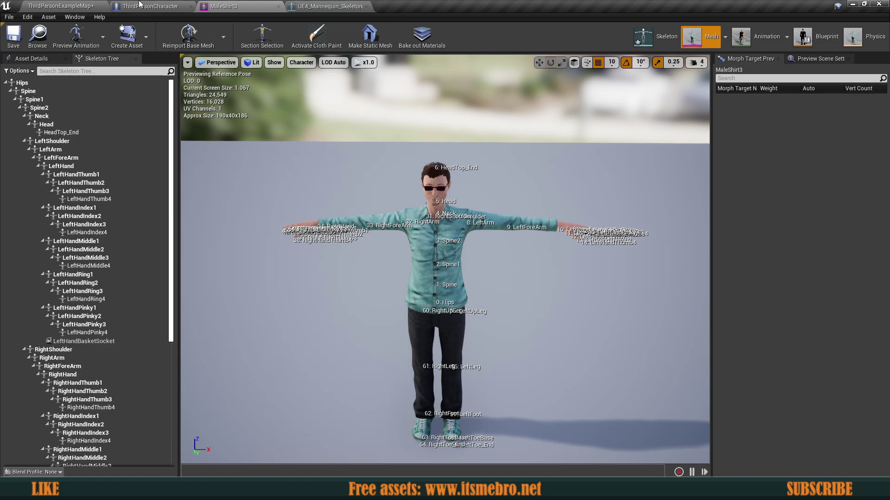
In the ThirdPersonCharacter blueprint, set the Mesh component's Animation Mode to Use Animation Asset
{"action": "left_click", "coordinate": [140, 6]}
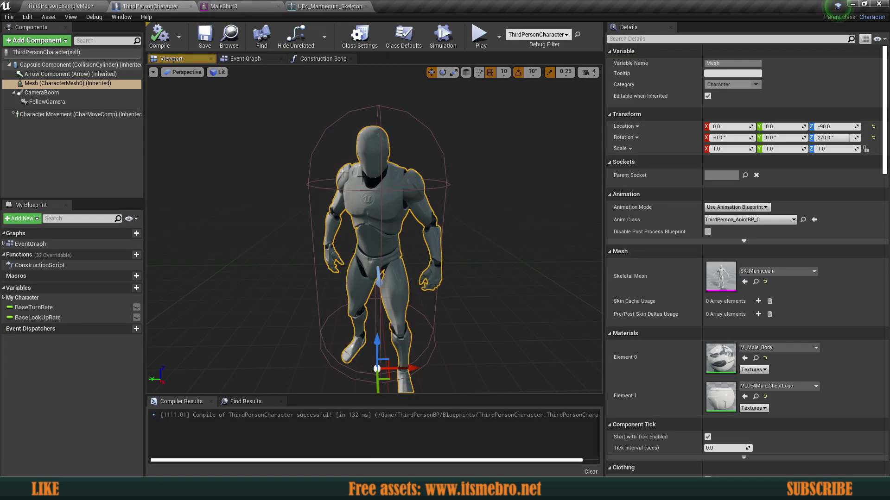
{"action": "left_click", "coordinate": [12, 81]}
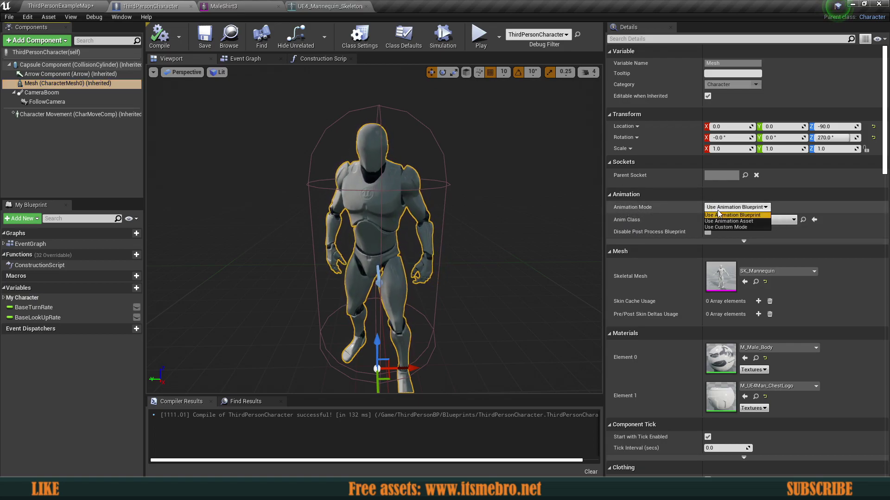
{"action": "left_click", "coordinate": [632, 207]}
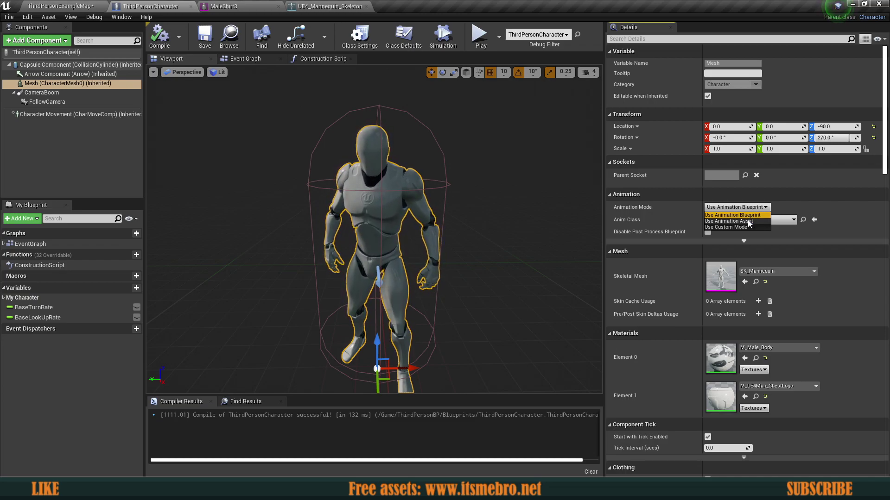
{"action": "left_click", "coordinate": [741, 221]}
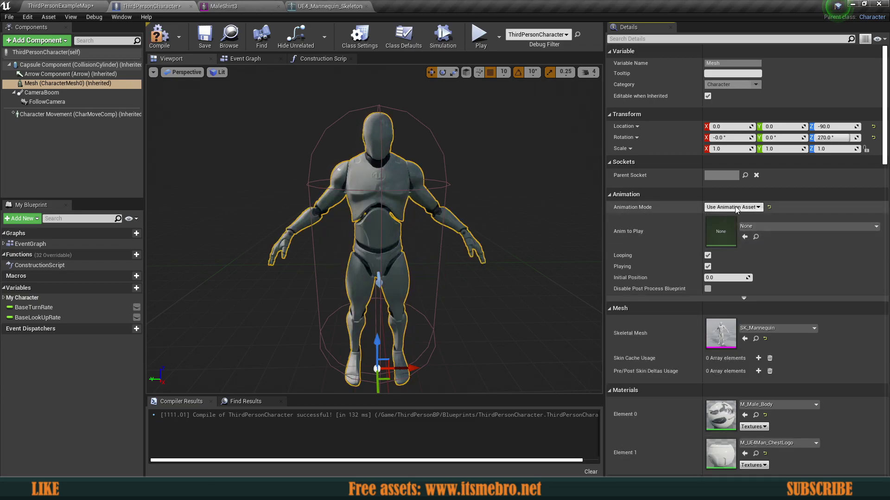
Set the mesh's Anim to Play to ThirdPersonIdle
{"action": "left_click", "coordinate": [768, 226]}
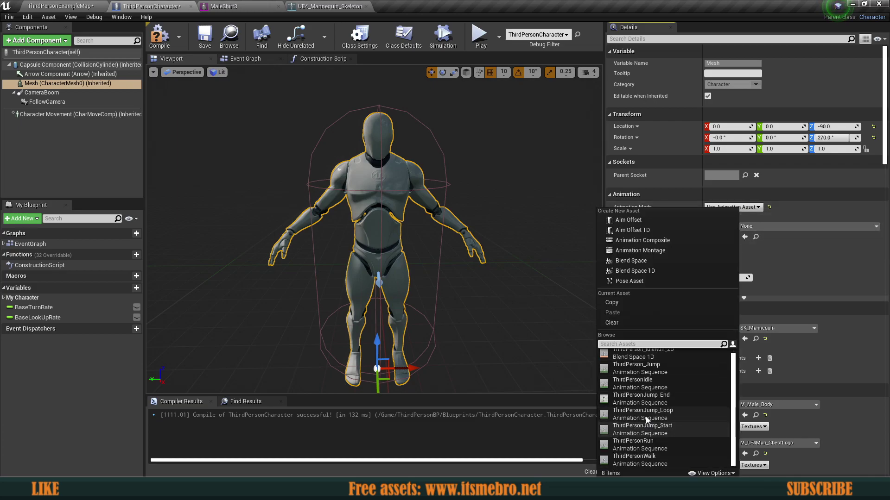
{"action": "scroll", "coordinate": [668, 392], "scroll_direction": "down", "scroll_amount": 1}
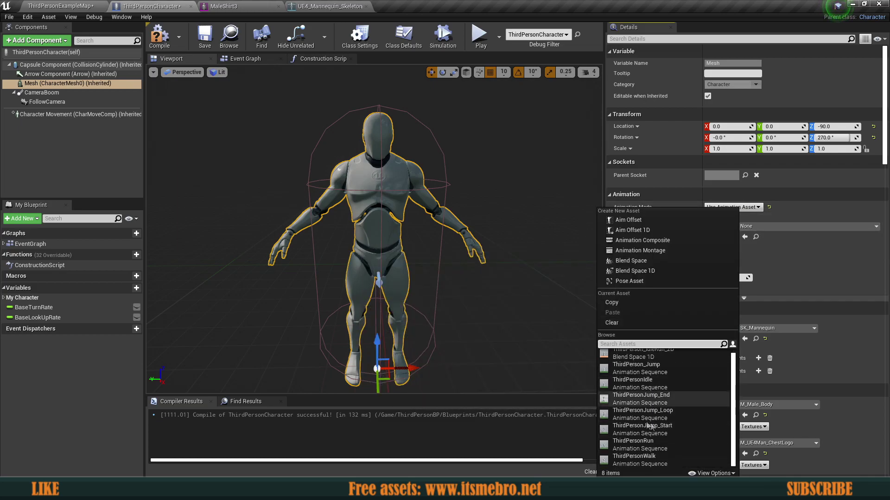
{"action": "scroll", "coordinate": [667, 396], "scroll_direction": "up", "scroll_amount": 1}
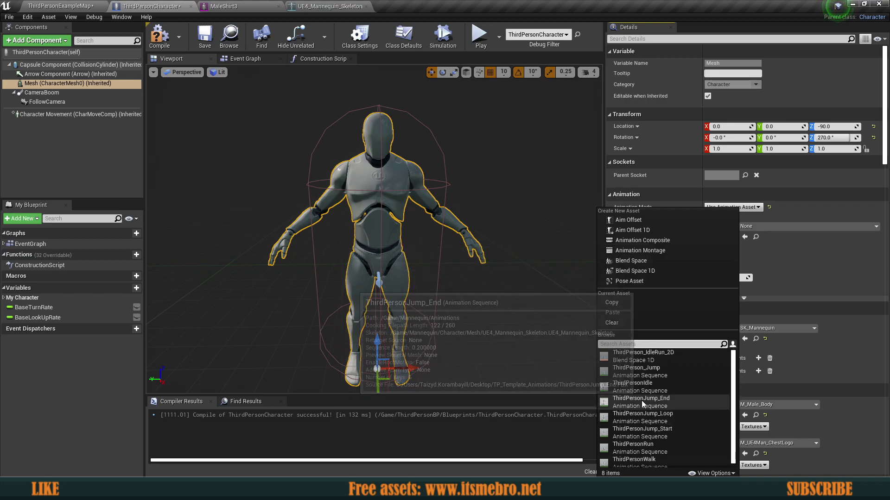
{"action": "left_click", "coordinate": [646, 385]}
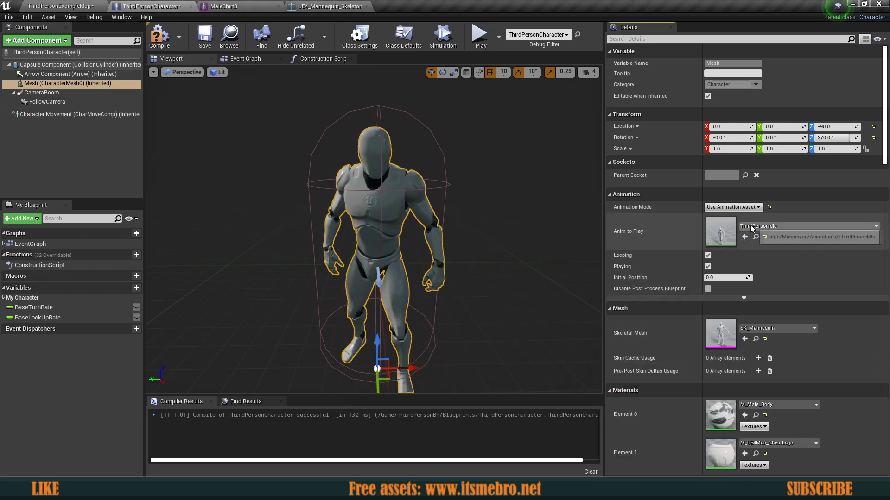
Set the mesh's Anim to Play to ThirdPersonRun, check it from the side and compile the blueprint
{"action": "left_click", "coordinate": [787, 226]}
{"action": "left_click", "coordinate": [657, 445]}
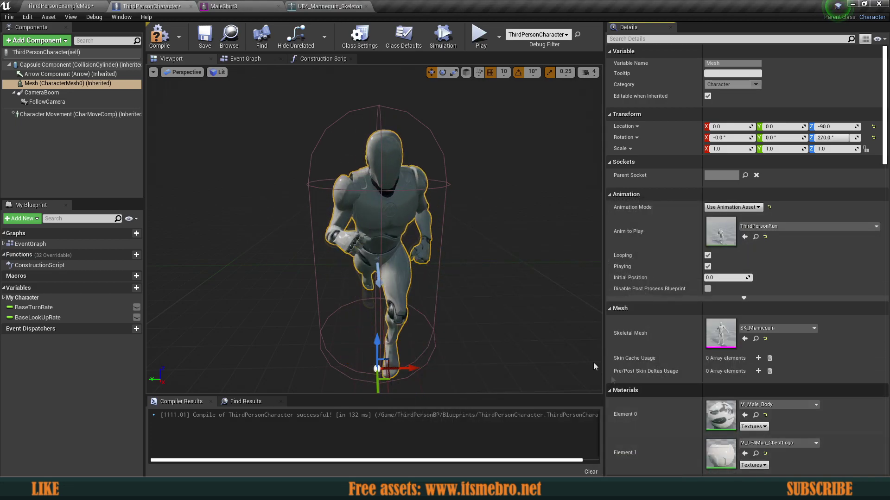
{"action": "right_click_drag", "start_coordinate": [371, 231], "coordinate": [468, 230]}
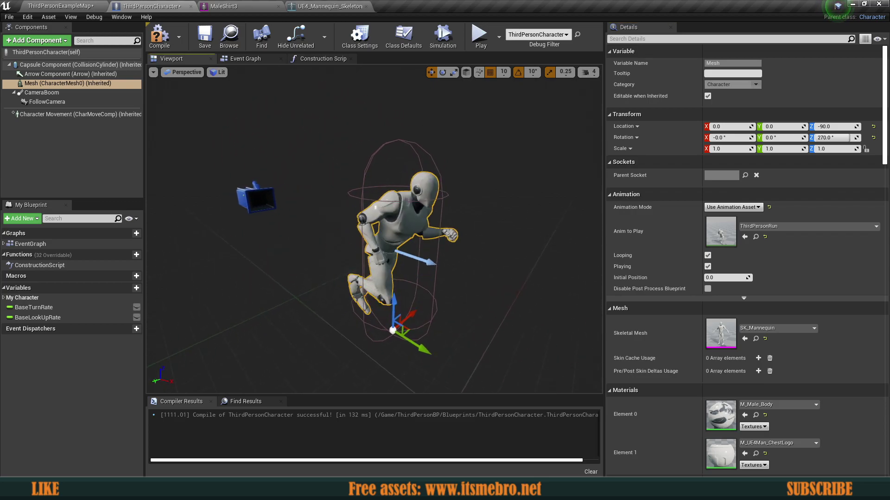
{"action": "left_click", "coordinate": [157, 41]}
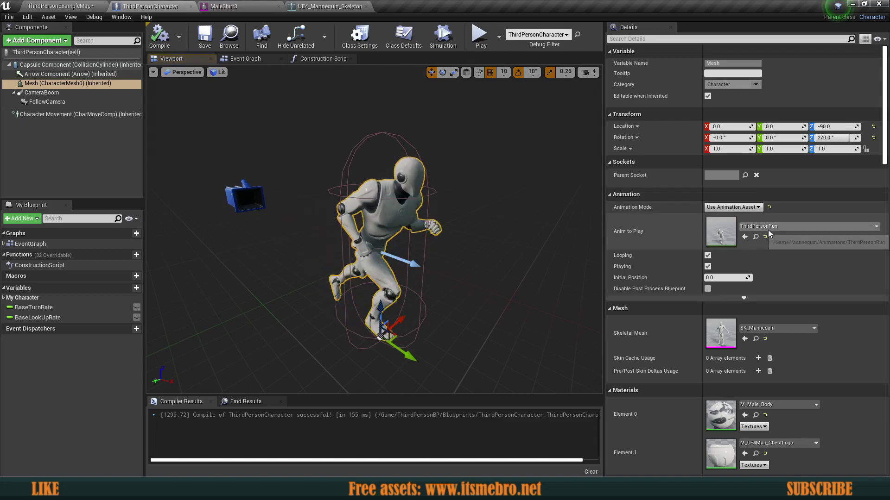
Play the level, move the character around to check its run animation, and stop the preview
{"action": "left_click", "coordinate": [480, 37]}
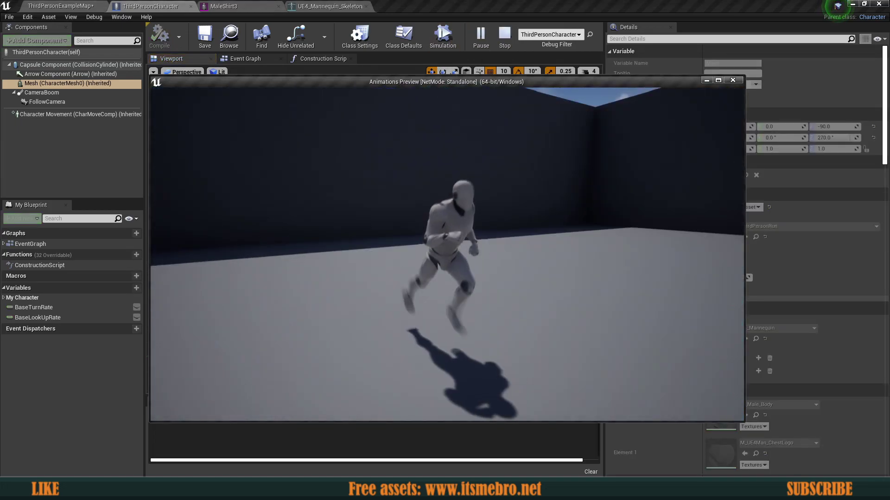
{"action": "key", "text": "a"}
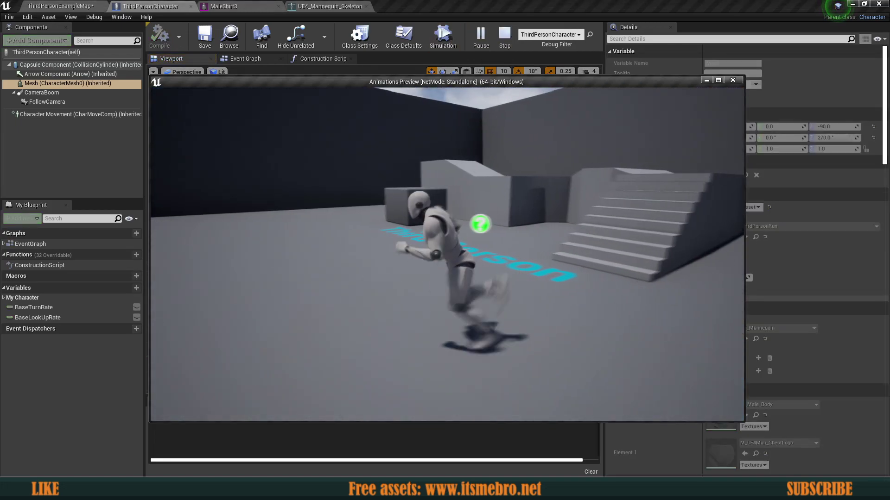
{"action": "key", "text": "d"}
{"action": "key", "text": "a"}
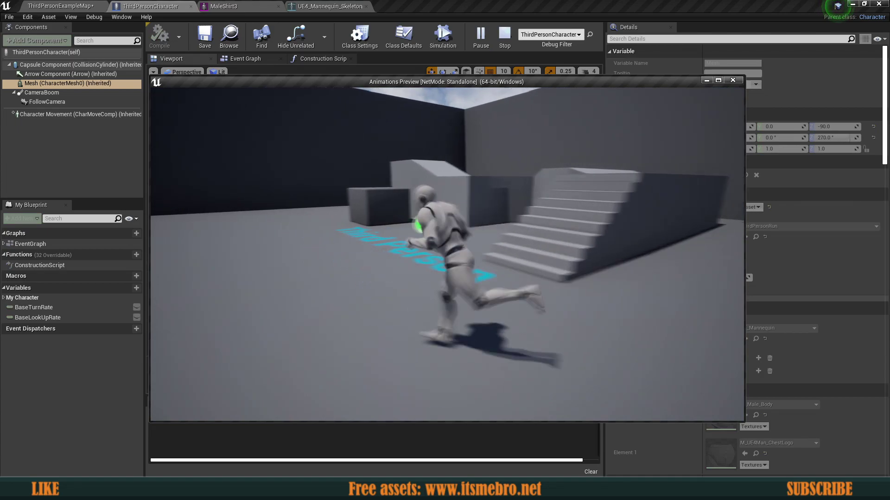
{"action": "key", "text": "a"}
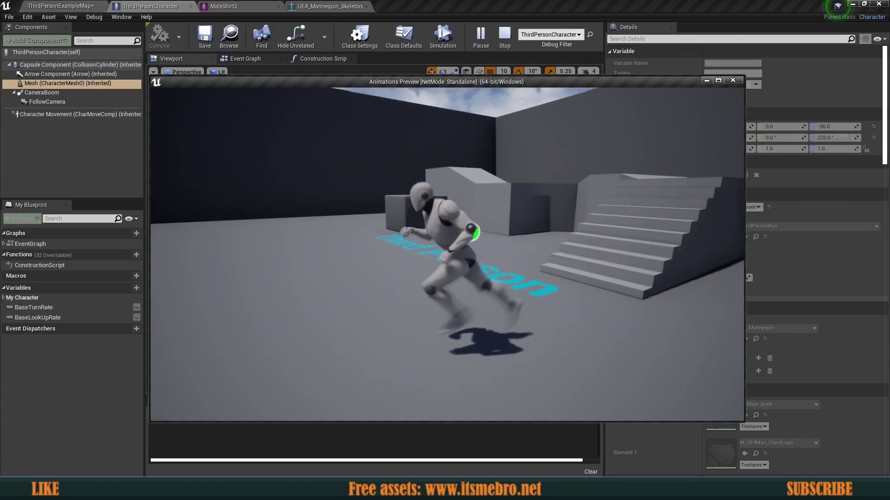
{"action": "key", "text": "Escape"}
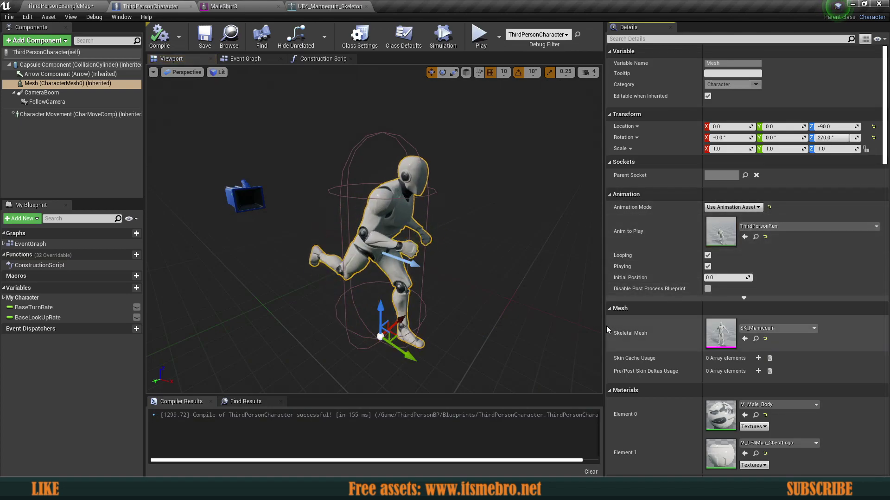
Set the Mesh component's Skeletal Mesh to MaleShirt3
{"action": "left_click", "coordinate": [65, 83]}
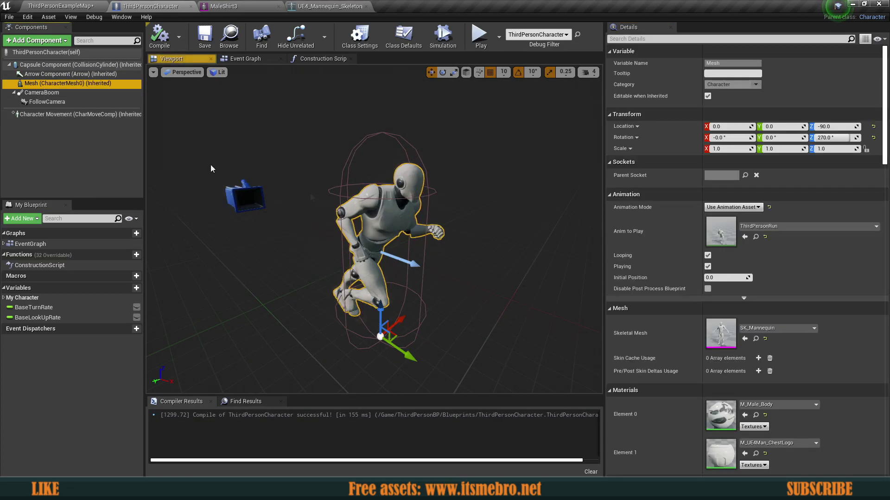
{"action": "left_click", "coordinate": [769, 328]}
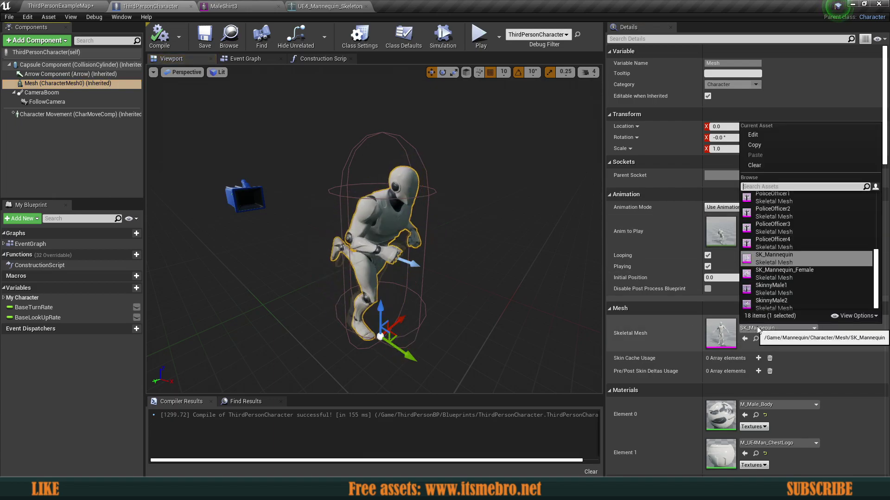
{"action": "type", "text": "male"}
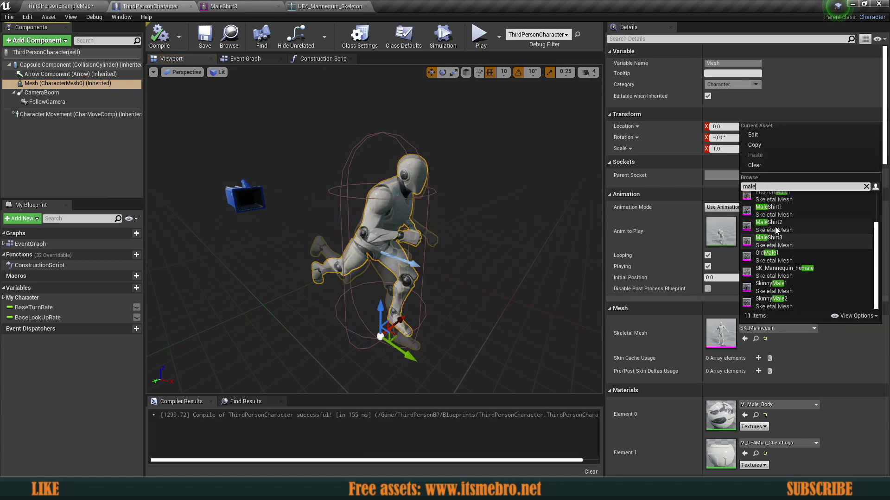
{"action": "left_click", "coordinate": [770, 240]}
Set the mesh's Anim to Play to Shoulder_Rubbing and compile the blueprint
{"action": "right_click_drag", "start_coordinate": [530, 259], "coordinate": [445, 245]}
{"action": "left_click", "coordinate": [751, 227]}
{"action": "scroll", "coordinate": [668, 403], "scroll_direction": "down", "scroll_amount": 5}
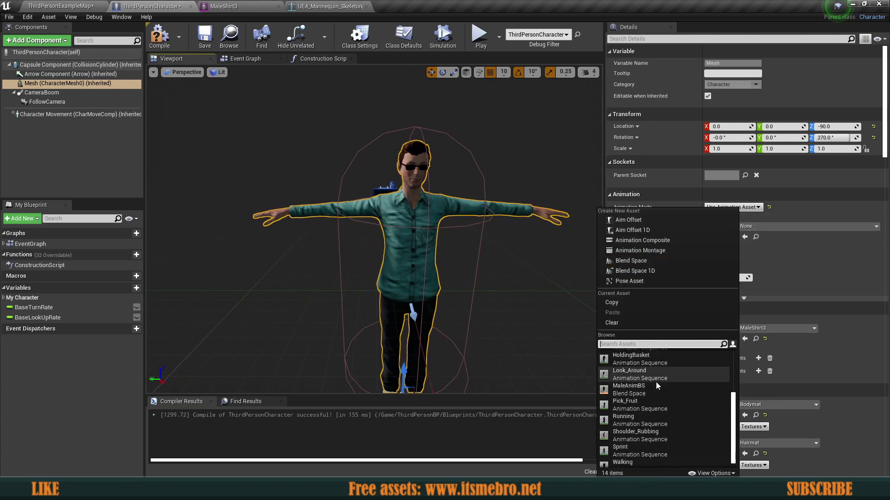
{"action": "left_click", "coordinate": [634, 427]}
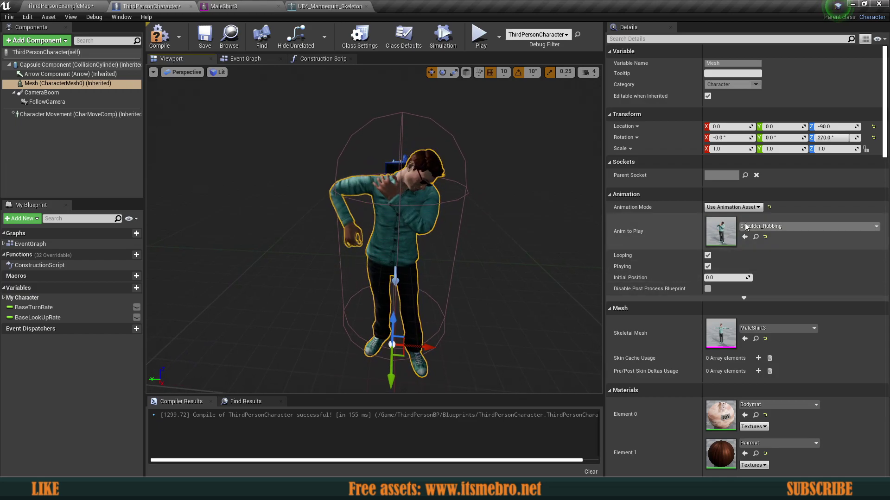
{"action": "left_click", "coordinate": [159, 36]}
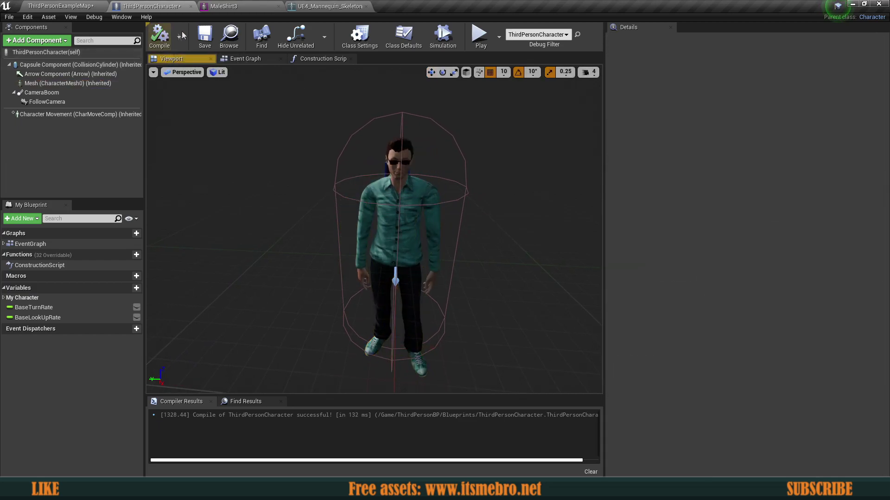
Play the level, move the male character around to check its shoulder-rubbing animation, and stop the preview
{"action": "left_click", "coordinate": [479, 35]}
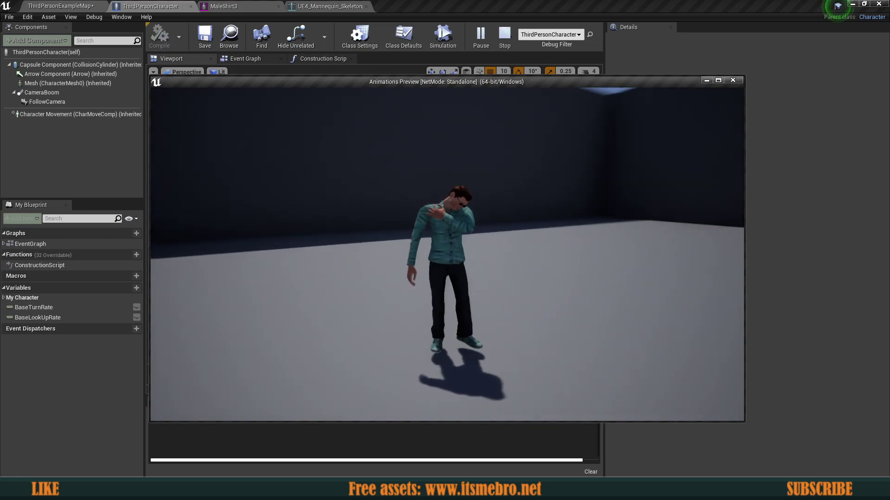
{"action": "key", "text": "w"}
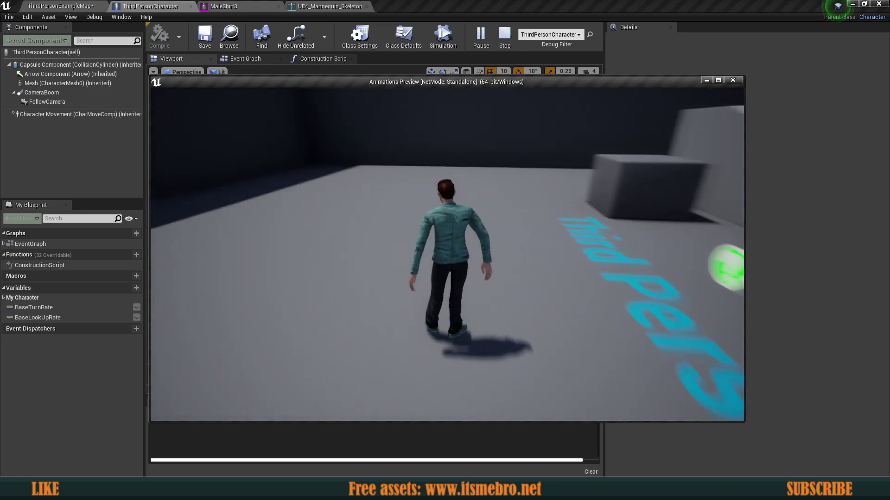
{"action": "key", "text": "a"}
{"action": "key", "text": "w"}
{"action": "key", "text": "a"}
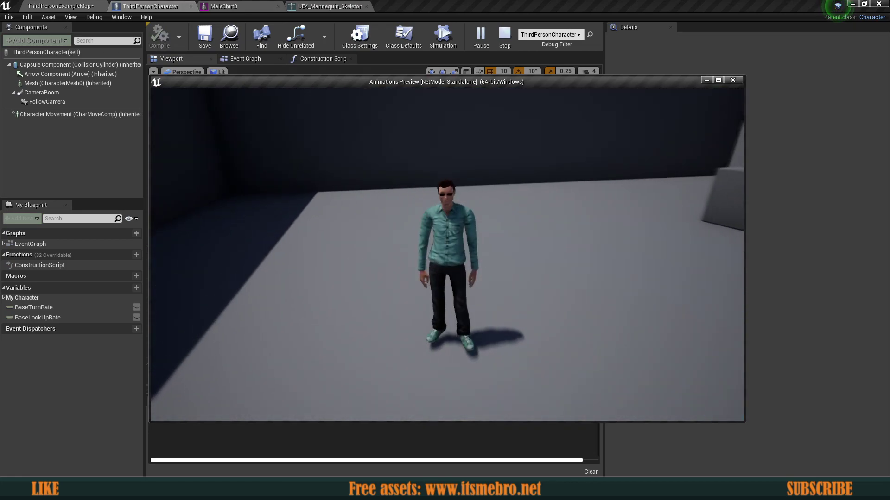
{"action": "key", "text": "w"}
{"action": "key", "text": "a"}
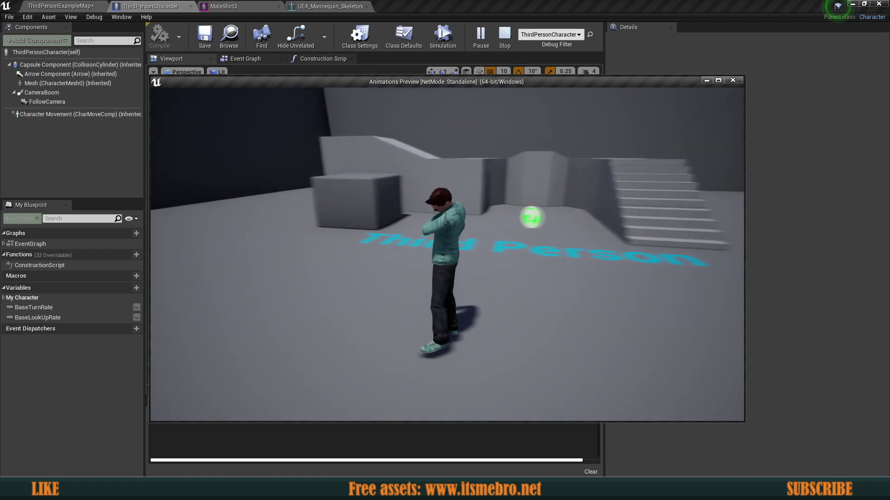
{"action": "key", "text": "s"}
{"action": "key", "text": "w"}
{"action": "key", "text": "a"}
{"action": "key", "text": "s"}
{"action": "key", "text": "Escape"}
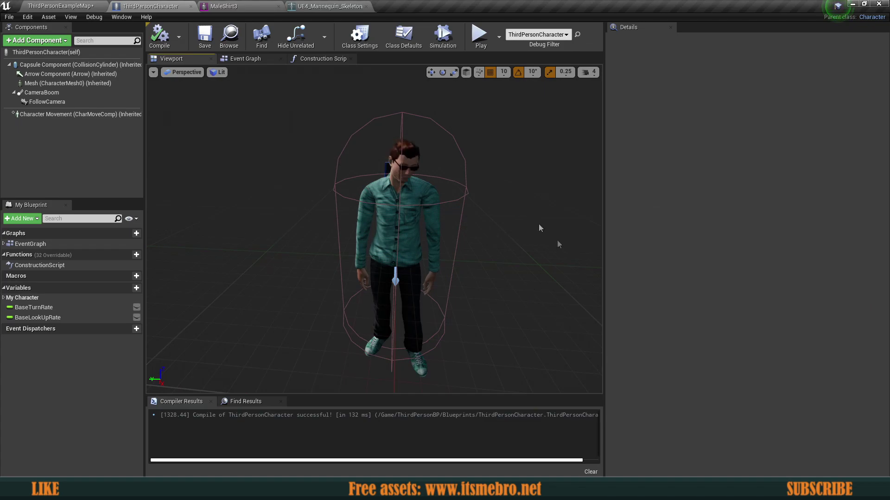
Select the Mesh component and reset its Anim to Play to None
{"action": "left_click", "coordinate": [67, 84]}
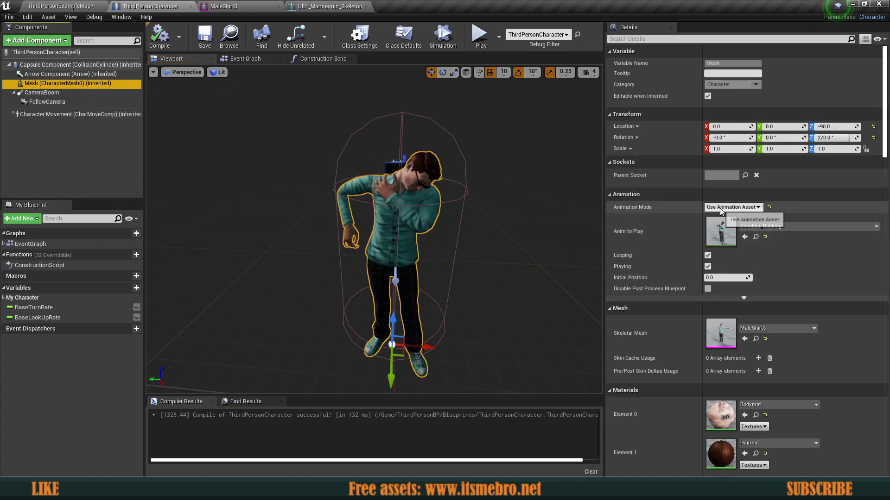
{"action": "left_click", "coordinate": [762, 226]}
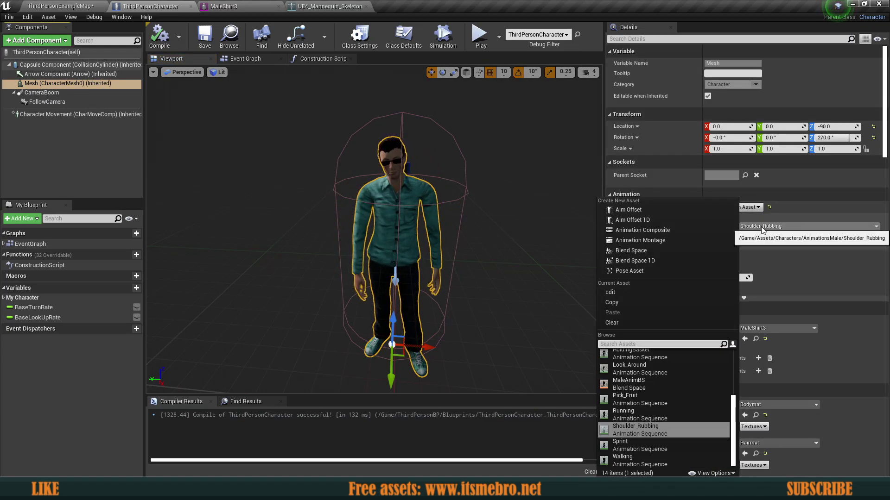
{"action": "left_click", "coordinate": [765, 236]}
Set the mesh's Animation Mode to Use Animation Blueprint with MaleAnimBP as the Anim Class, and compile the blueprint
{"action": "left_click", "coordinate": [732, 207]}
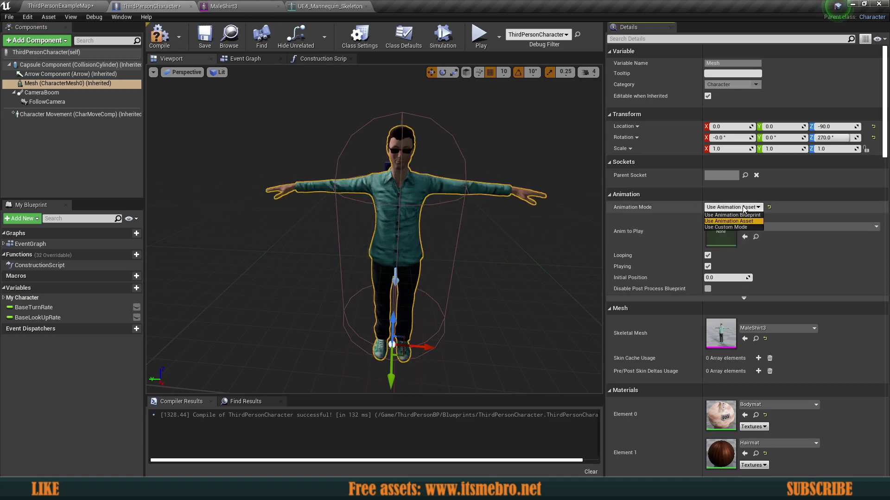
{"action": "left_click", "coordinate": [732, 215]}
{"action": "left_click", "coordinate": [733, 208]}
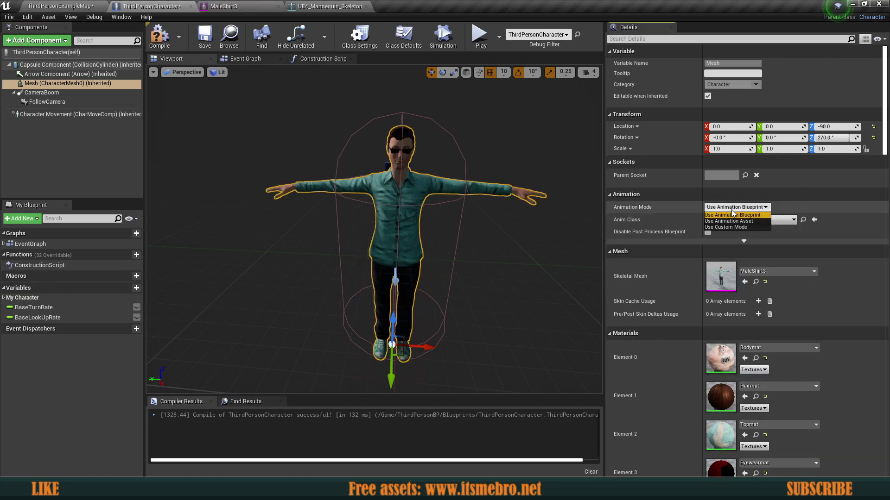
{"action": "left_click", "coordinate": [732, 215]}
{"action": "left_click", "coordinate": [725, 220]}
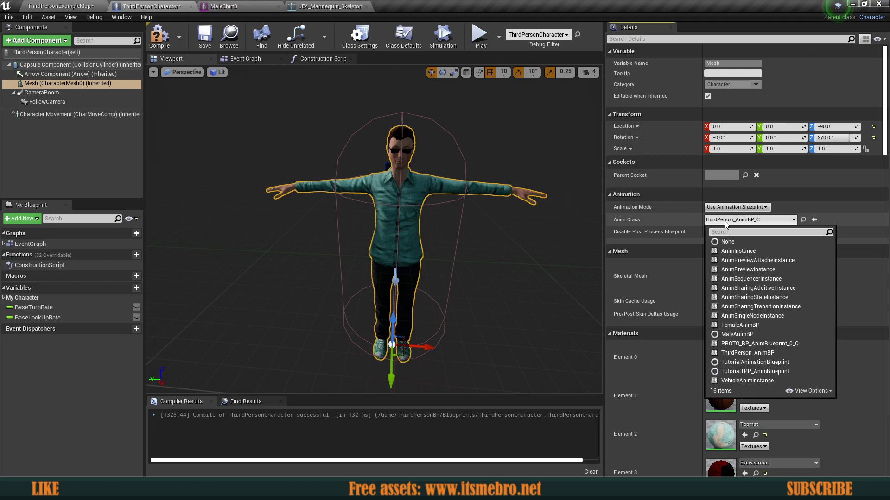
{"action": "left_click", "coordinate": [748, 334]}
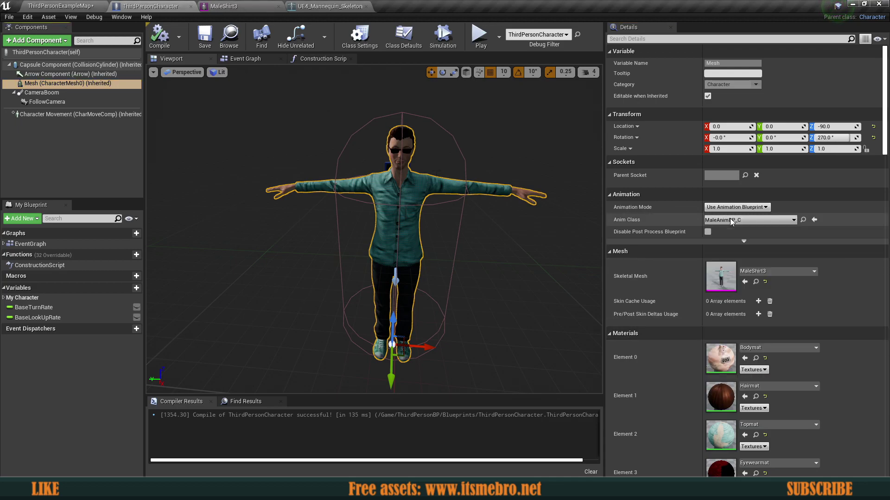
{"action": "left_click", "coordinate": [731, 220]}
{"action": "left_click", "coordinate": [726, 221]}
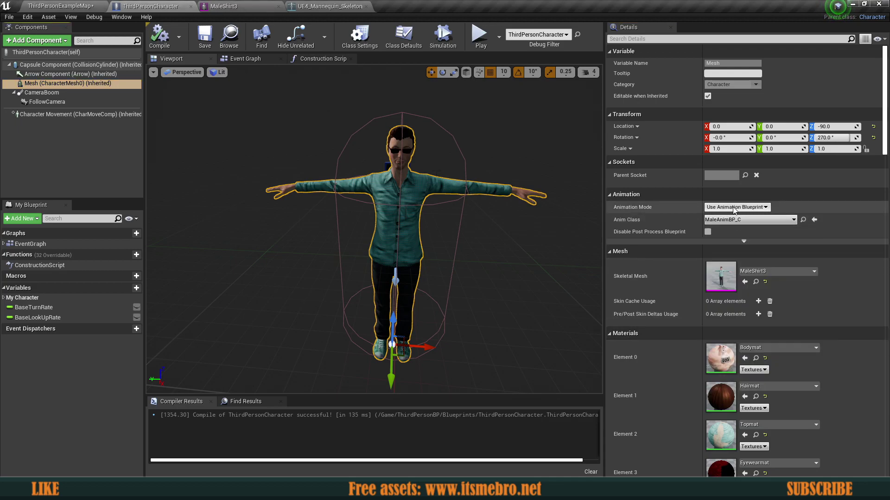
Set the Skeletal Mesh to SK_Mannequin with ThirdPerson_AnimBP as the Anim Class, then compile and save the blueprint
{"action": "left_click", "coordinate": [756, 272]}
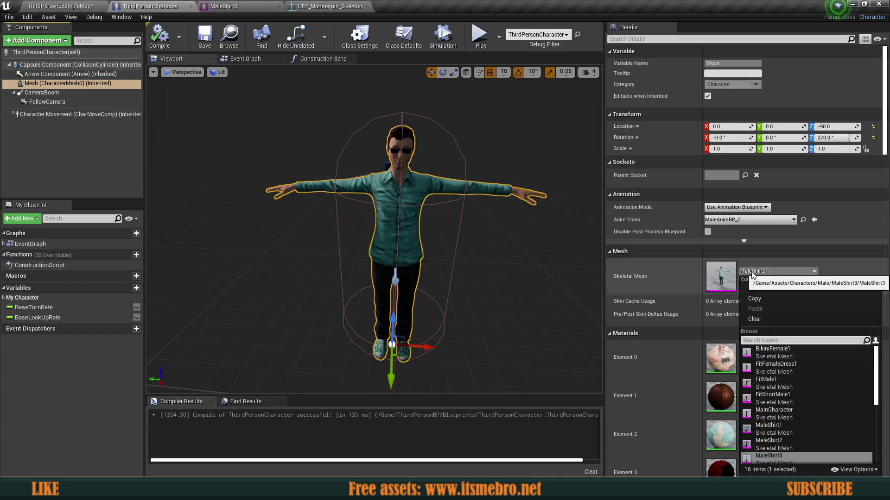
{"action": "scroll", "coordinate": [772, 416], "scroll_direction": "down", "scroll_amount": 5}
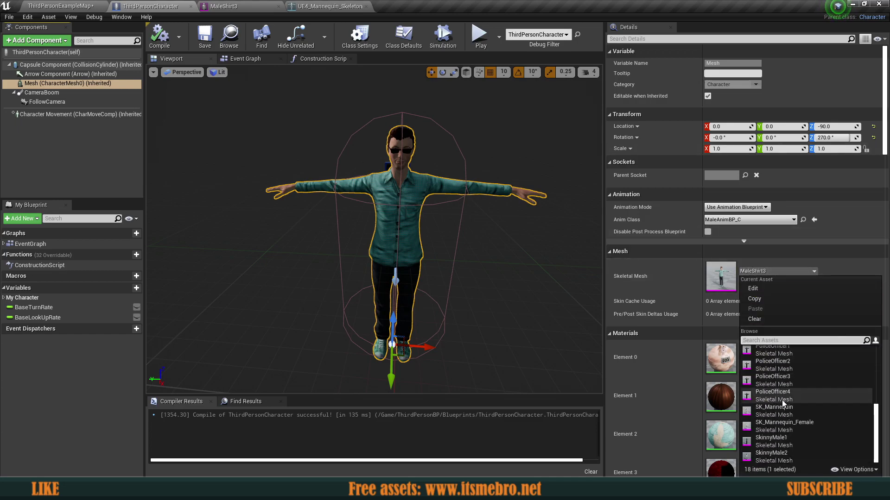
{"action": "left_click", "coordinate": [769, 411]}
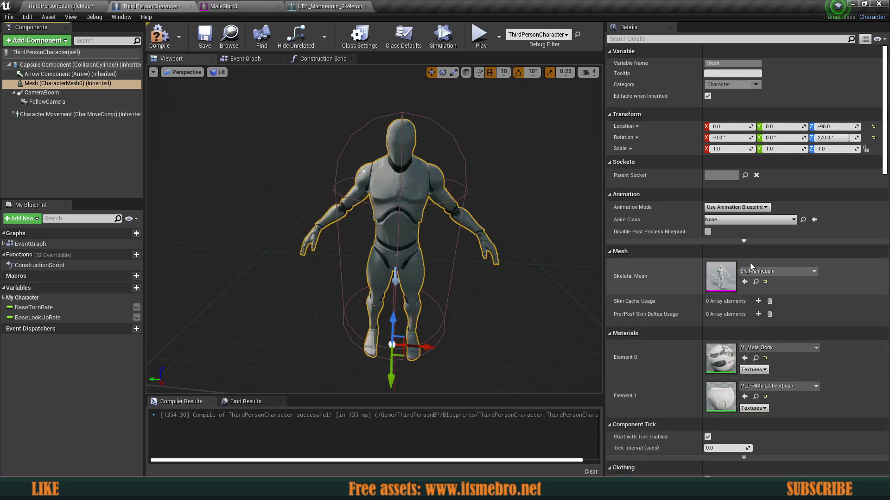
{"action": "left_click", "coordinate": [742, 220]}
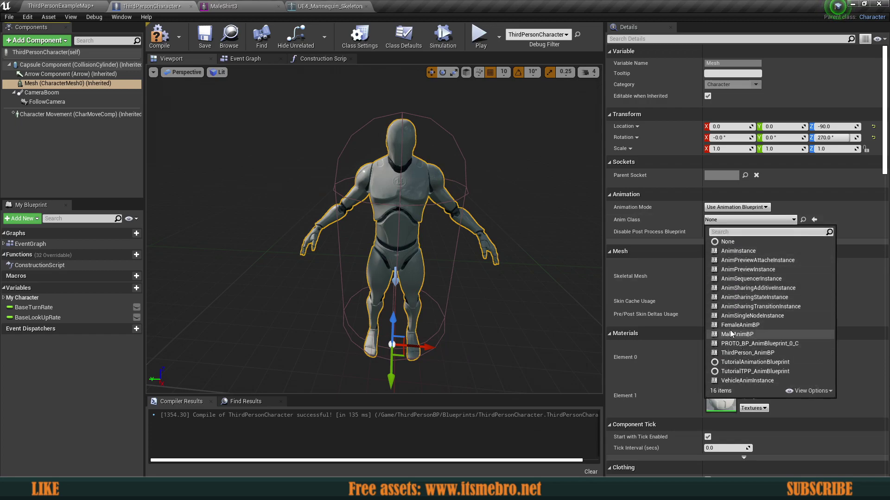
{"action": "left_click", "coordinate": [738, 353]}
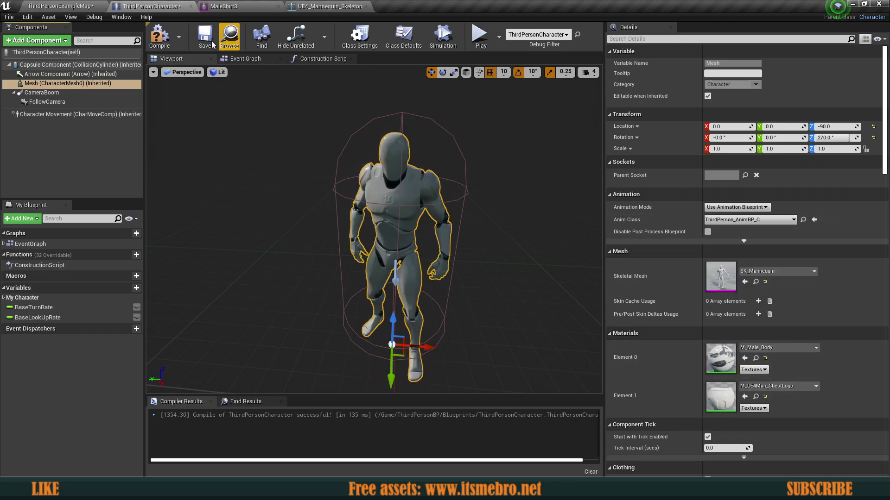
{"action": "left_click", "coordinate": [204, 37]}
Examine the mannequin's pose in the blueprint viewport from different distances with the Mesh component selected
{"action": "right_click_drag", "start_coordinate": [296, 185], "coordinate": [323, 190]}
{"action": "key", "text": "w"}
{"action": "key", "text": "s"}
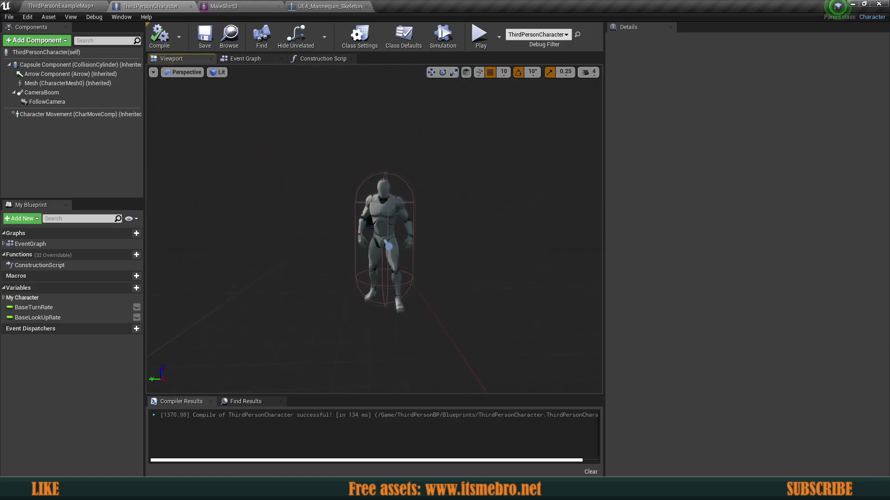
{"action": "left_click", "coordinate": [54, 85]}
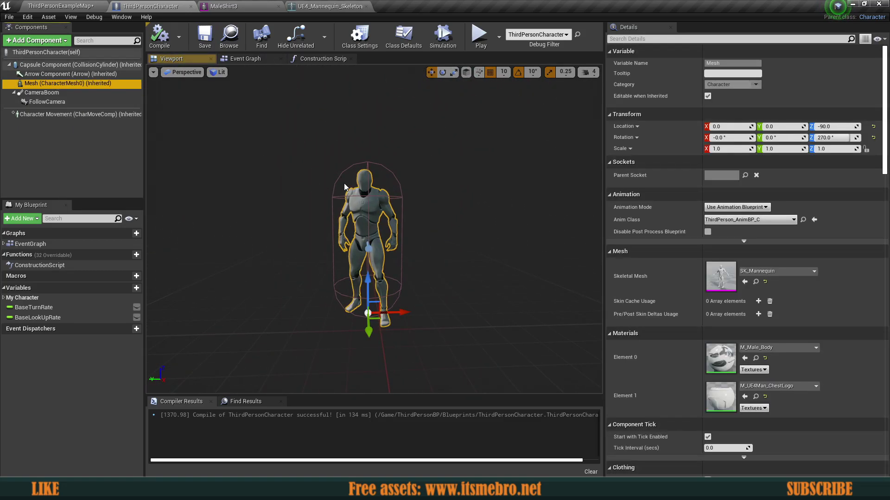
{"action": "scroll", "coordinate": [374, 229], "scroll_direction": "up", "scroll_amount": 4}
{"action": "scroll", "coordinate": [374, 229], "scroll_direction": "down", "scroll_amount": 2}
{"action": "scroll", "coordinate": [374, 229], "scroll_direction": "up", "scroll_amount": 3}
{"action": "key", "text": "s"}
{"action": "mouse_move", "coordinate": [374, 229]}
{"action": "right_mouse_down"}
{"action": "mouse_move", "coordinate": [389, 225]}
{"action": "mouse_move", "coordinate": [377, 223]}
{"action": "mouse_move", "coordinate": [382, 229]}
{"action": "right_mouse_up"}
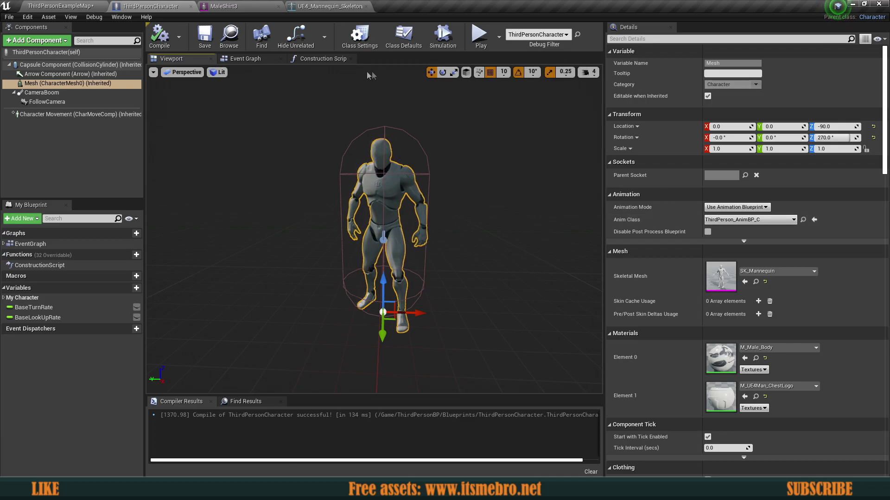
Add a keyboard 1 event to an empty area of the Event Graph
{"action": "left_click", "coordinate": [245, 59]}
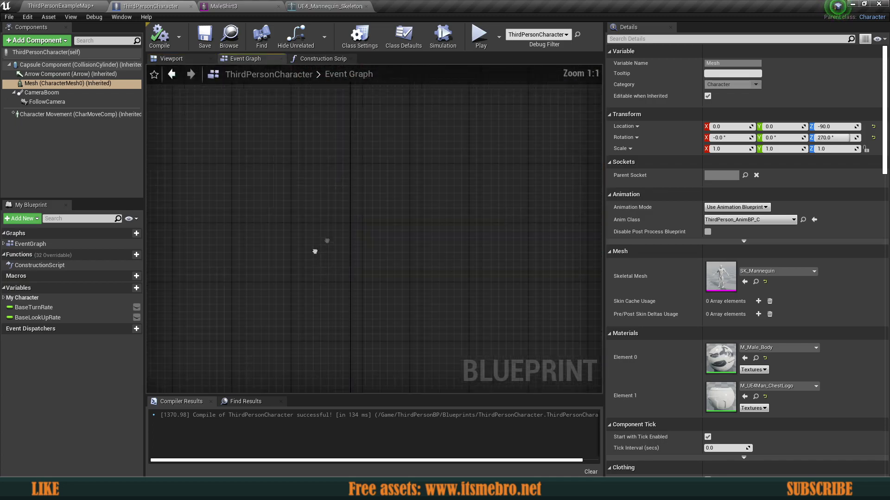
{"action": "right_click", "coordinate": [276, 262]}
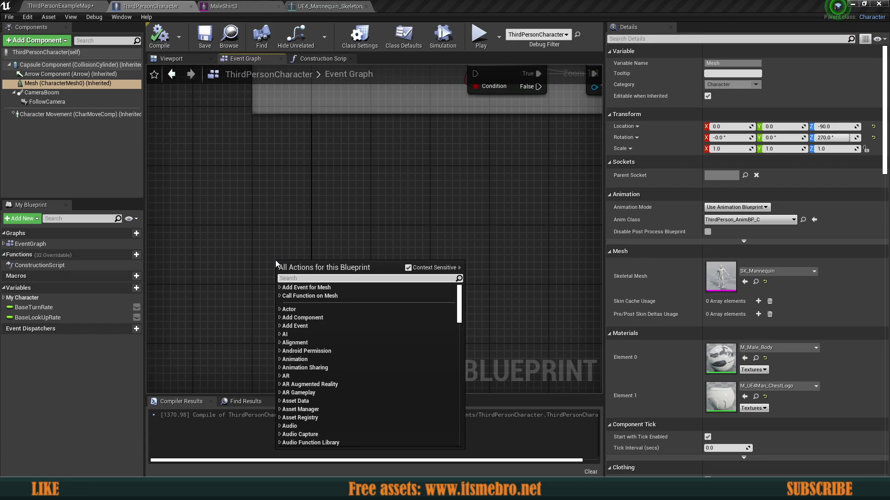
{"action": "type", "text": "k"}
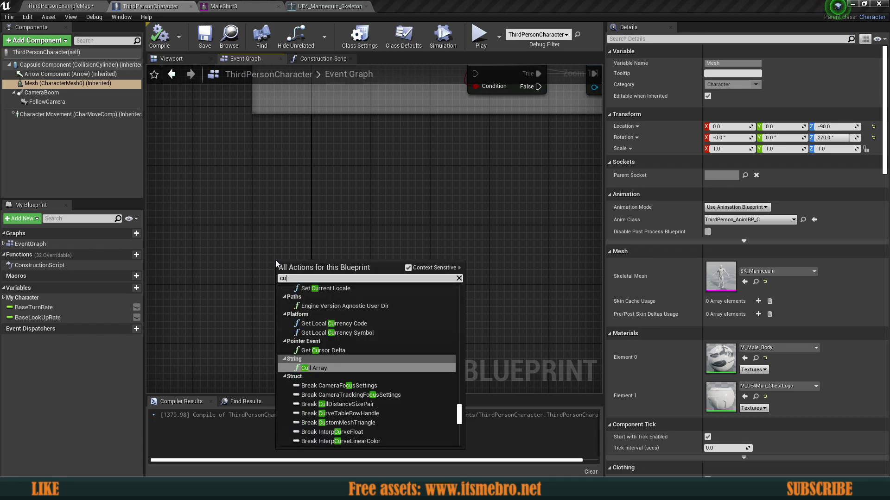
{"action": "type", "text": "eyboard 1"}
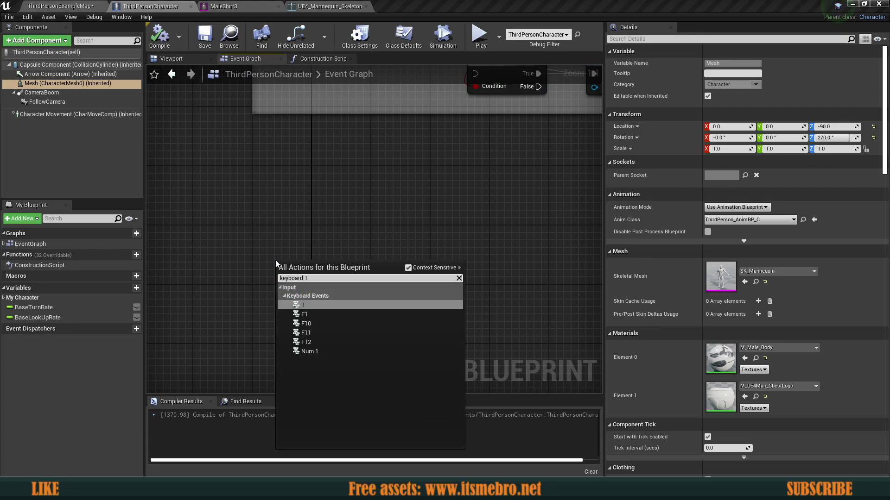
{"action": "key", "text": "Return"}
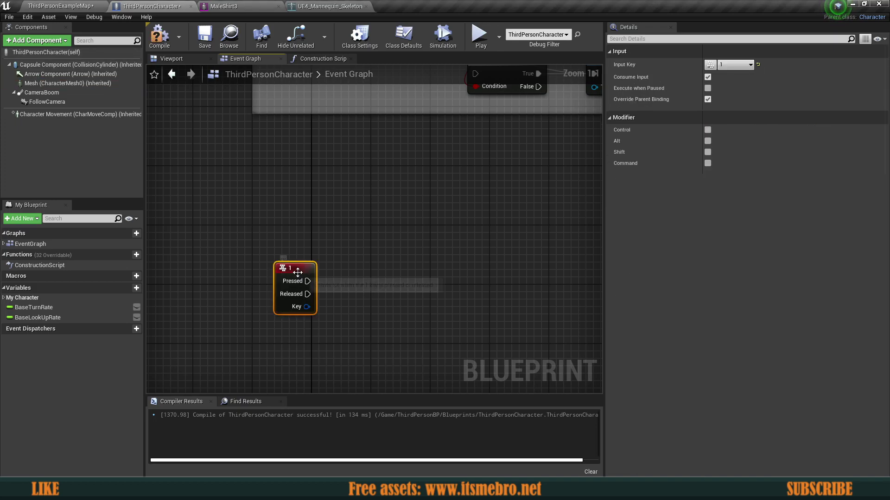
{"action": "left_click_drag", "start_coordinate": [275, 261], "coordinate": [253, 284]}
Connect a Play Animation (Mesh) node to the Pressed output of the 1 key event and align it beside the event
{"action": "left_click", "coordinate": [316, 310]}
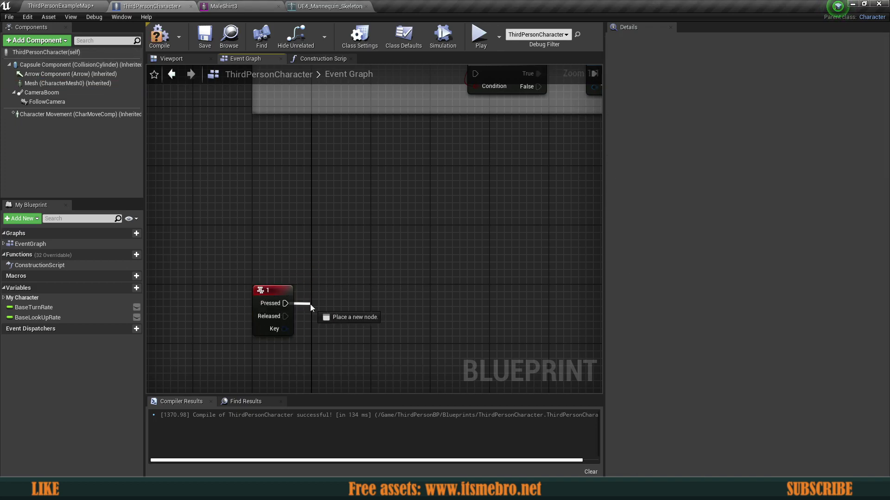
{"action": "left_click_drag", "start_coordinate": [310, 304], "coordinate": [310, 304]}
{"action": "type", "text": "play anim"}
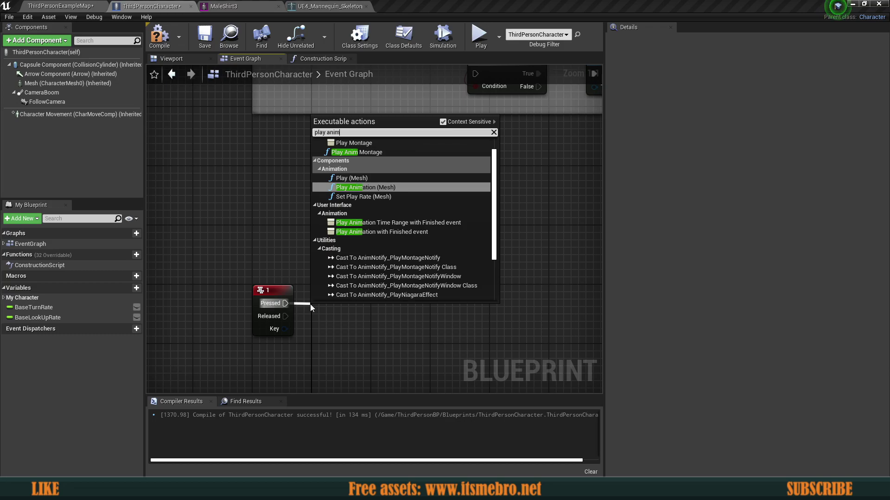
{"action": "left_click", "coordinate": [369, 190]}
{"action": "left_click_drag", "start_coordinate": [350, 315], "coordinate": [366, 291]}
{"action": "left_click", "coordinate": [369, 265]}
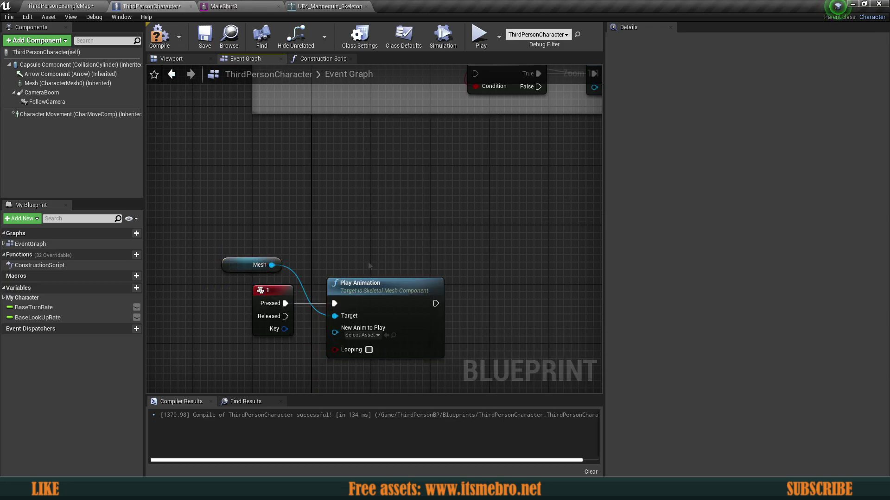
Delete the Mesh reference node connected to the Play Animation target and select the Play Animation node
{"action": "right_click_drag", "start_coordinate": [370, 265], "coordinate": [381, 243]}
{"action": "left_click_drag", "start_coordinate": [237, 198], "coordinate": [283, 253]}
{"action": "key", "text": "Delete"}
{"action": "right_click_drag", "start_coordinate": [333, 226], "coordinate": [365, 185]}
{"action": "left_click", "coordinate": [410, 230]}
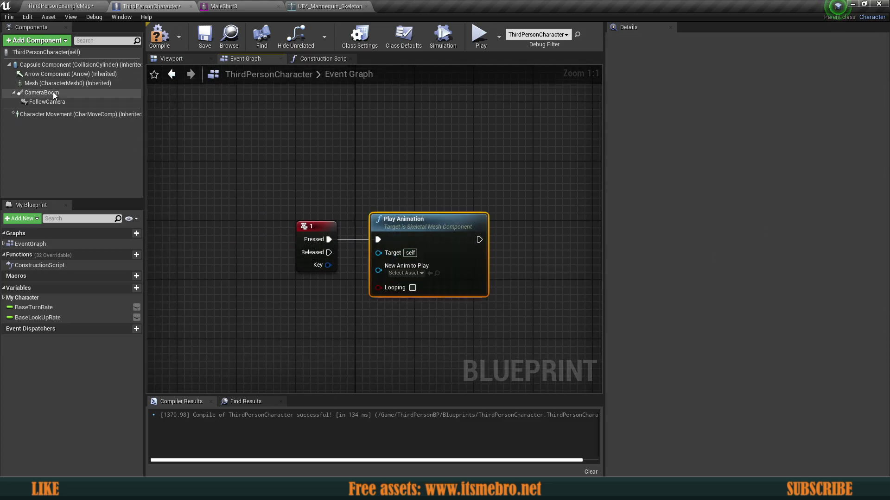
Connect a Mesh reference to the Play Animation node's Target and choose ThirdPersonWalk as its New Anim to Play
{"action": "left_click_drag", "start_coordinate": [38, 83], "coordinate": [305, 281]}
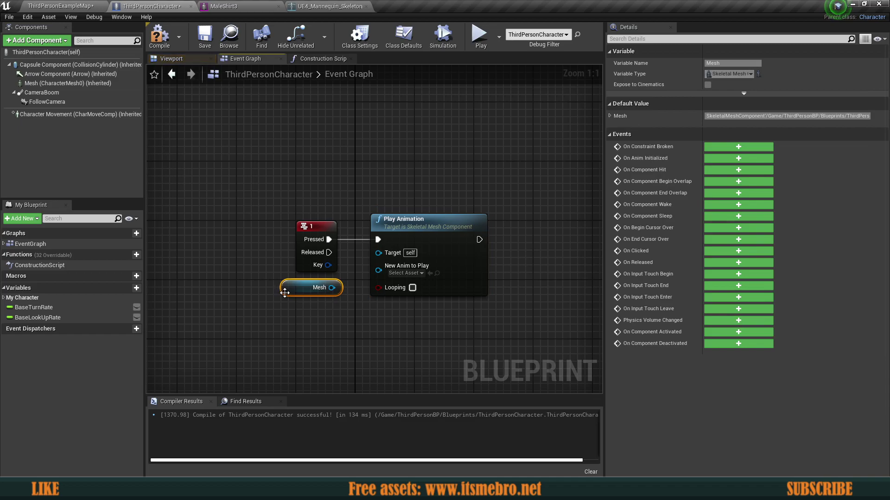
{"action": "left_click", "coordinate": [375, 302]}
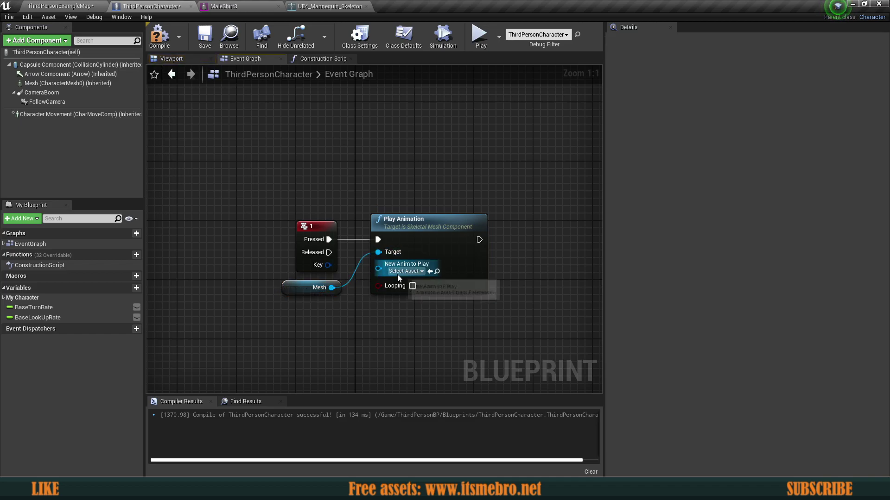
{"action": "left_click", "coordinate": [404, 272]}
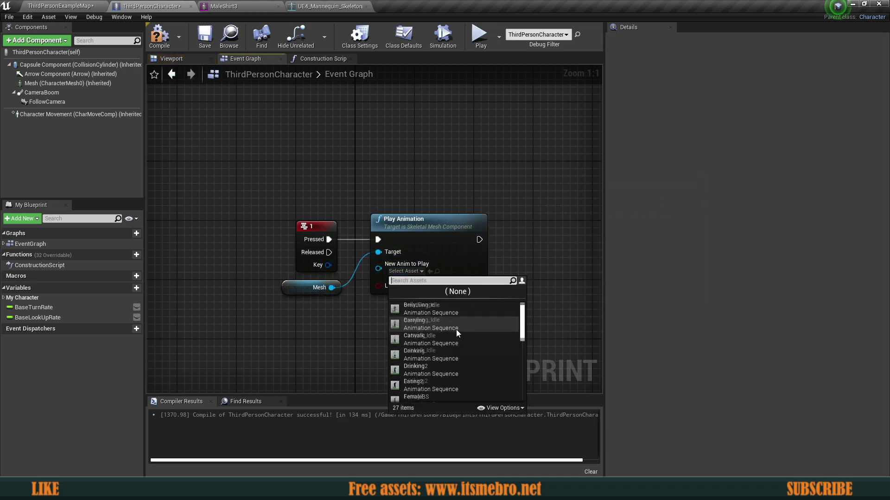
{"action": "scroll", "coordinate": [475, 329], "scroll_direction": "down", "scroll_amount": 4}
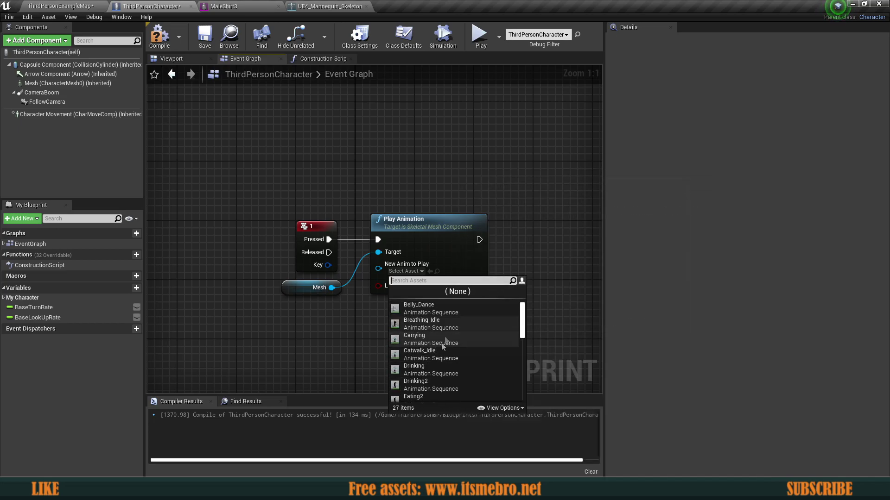
{"action": "scroll", "coordinate": [444, 343], "scroll_direction": "up", "scroll_amount": 4}
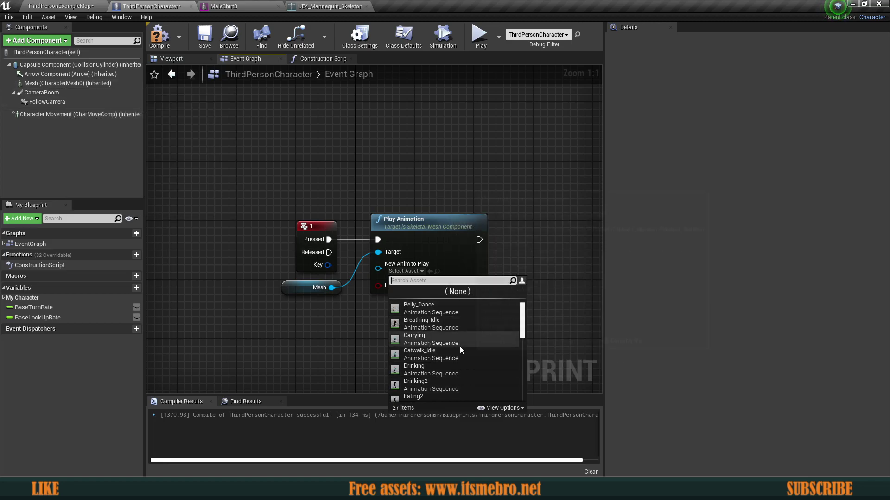
{"action": "scroll", "coordinate": [453, 343], "scroll_direction": "down", "scroll_amount": 5}
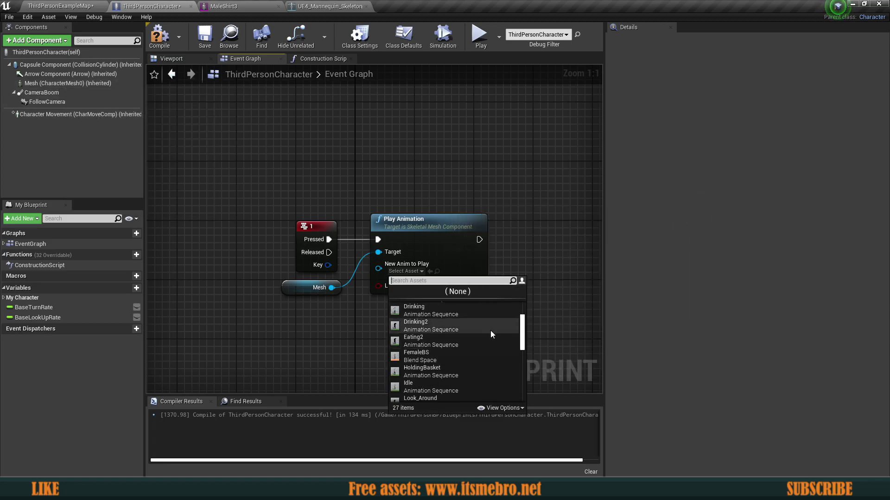
{"action": "scroll", "coordinate": [455, 336], "scroll_direction": "down", "scroll_amount": 5}
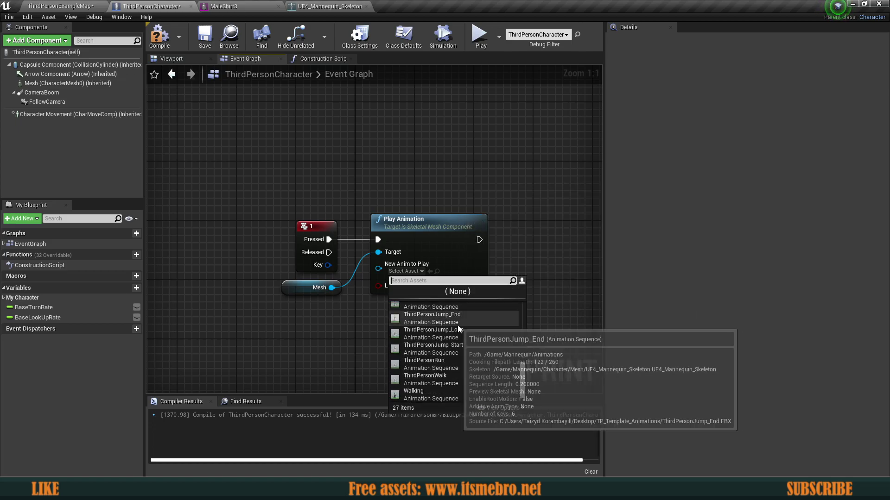
{"action": "left_click", "coordinate": [449, 378]}
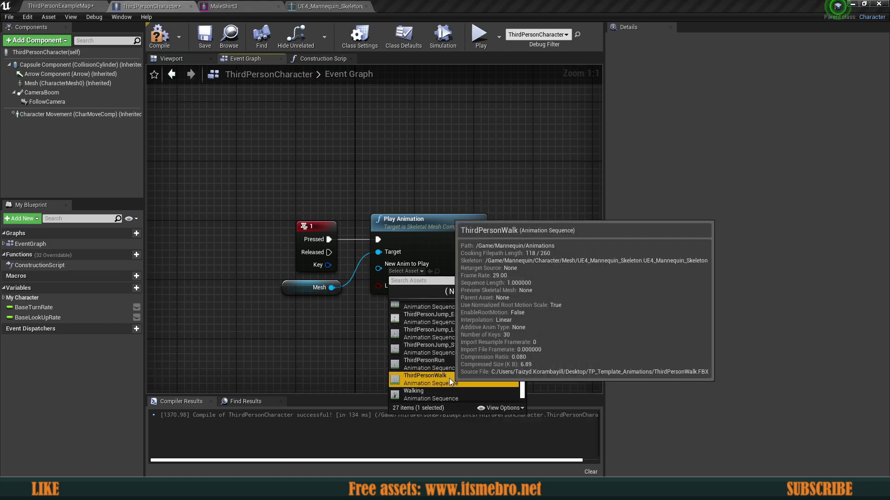
{"action": "left_click", "coordinate": [449, 378]}
Compile and save the ThirdPersonCharacter blueprint and start playing in the editor despite the MaleAnimBP compile error
{"action": "left_click", "coordinate": [159, 36]}
{"action": "left_click", "coordinate": [205, 36]}
{"action": "left_click", "coordinate": [481, 37]}
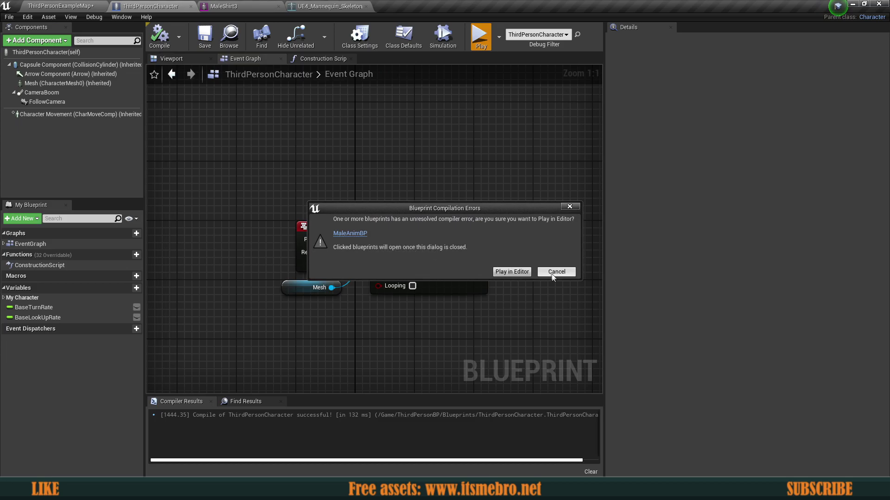
{"action": "left_click", "coordinate": [511, 272]}
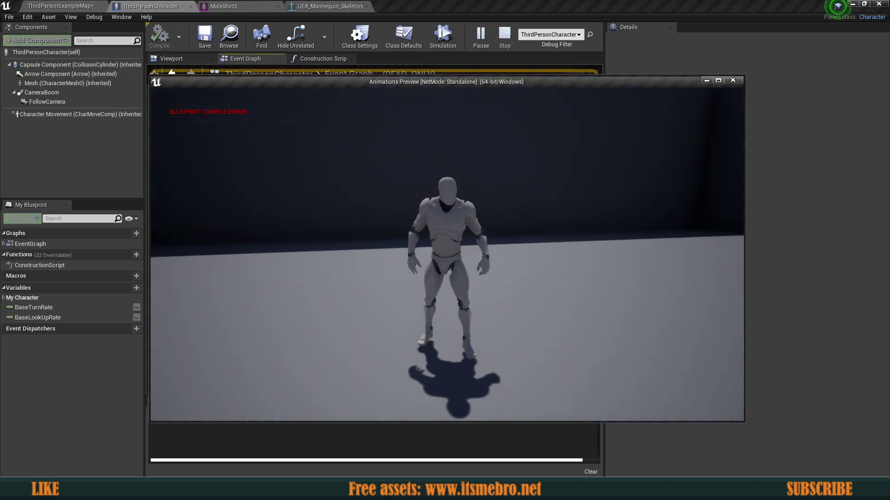
Move the character around the level in different directions to test the walk animation, and end the play session
{"action": "key", "text": "d"}
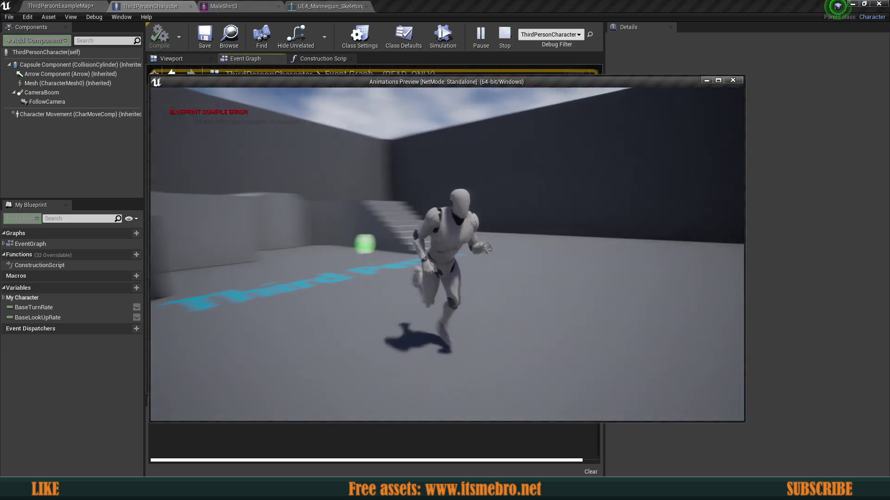
{"action": "key", "text": "a"}
{"action": "key", "text": "s"}
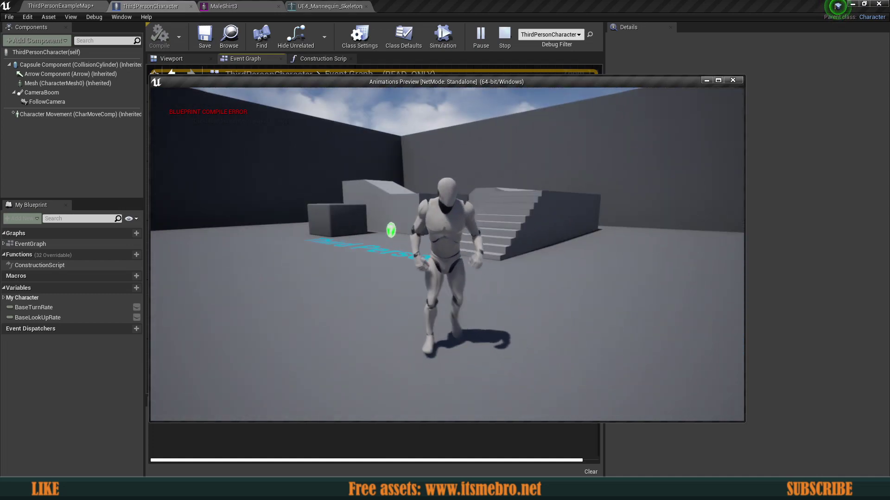
{"action": "key", "text": "d"}
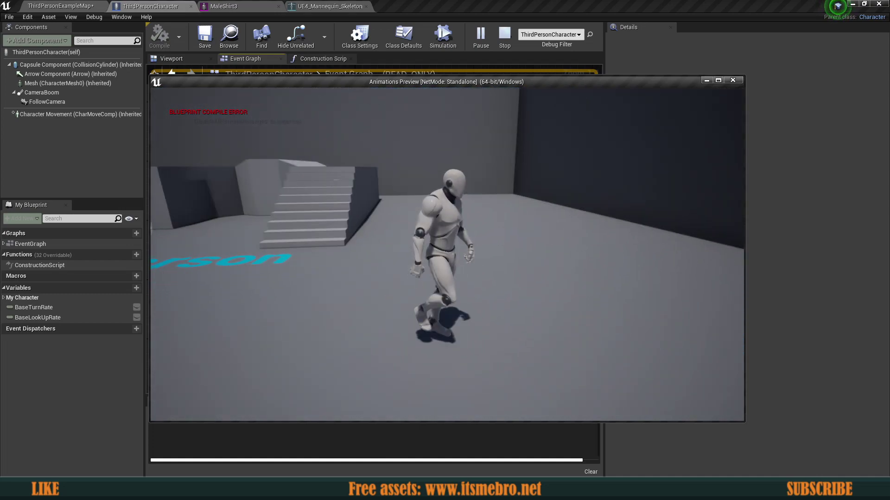
{"action": "key", "text": "w"}
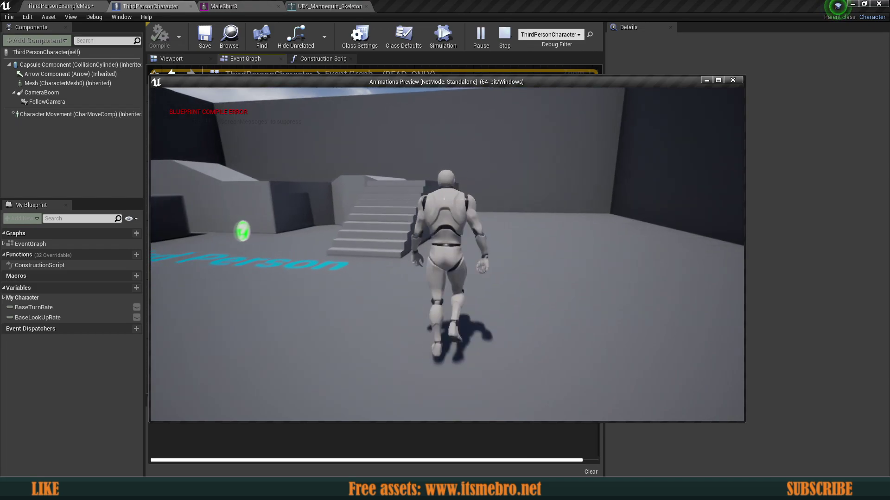
{"action": "key", "text": "a"}
{"action": "key", "text": "d"}
{"action": "key", "text": "s"}
{"action": "key", "text": "w"}
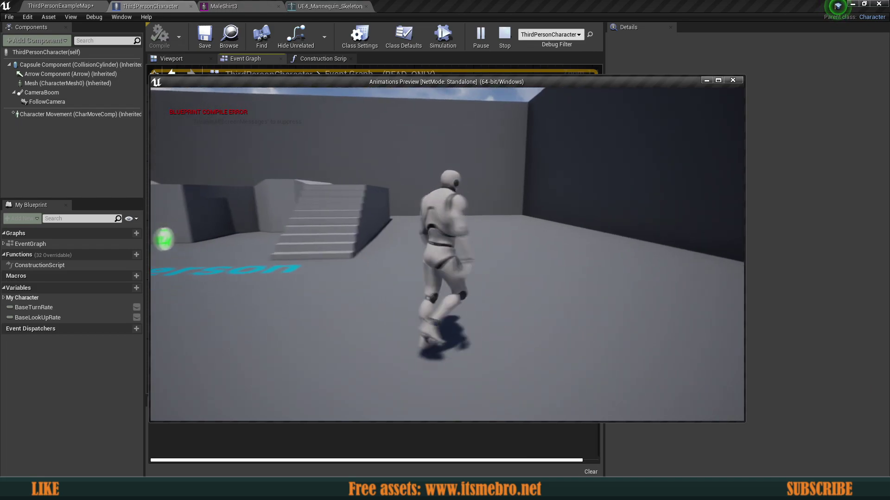
{"action": "key", "text": "s"}
{"action": "key", "text": "Escape"}
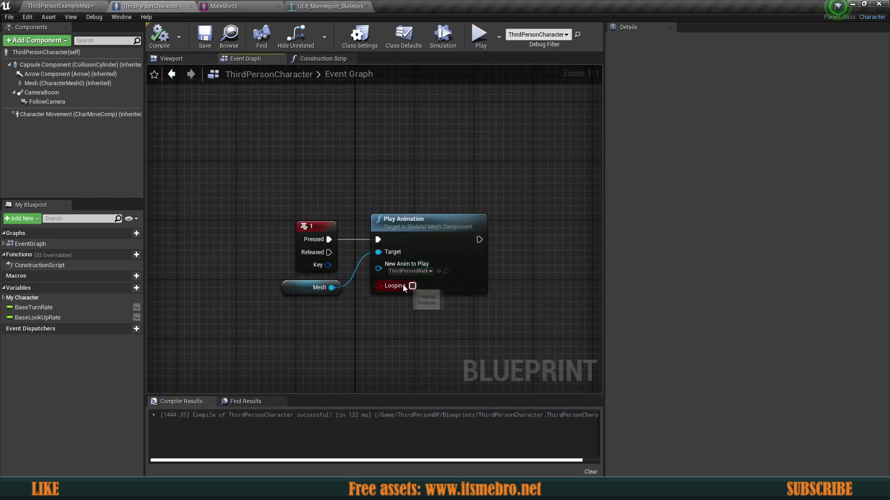
Enable Looping on the Play Animation node, and compile and save the blueprint
{"action": "left_click", "coordinate": [413, 286]}
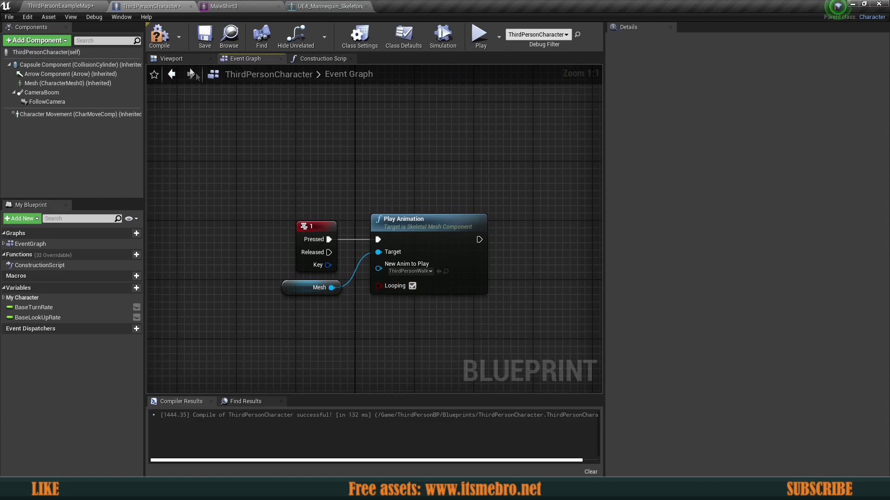
{"action": "left_click", "coordinate": [159, 34]}
{"action": "left_click", "coordinate": [204, 35]}
Play the level, run the character forward to test the looping walk animation, and stop the session
{"action": "left_click", "coordinate": [479, 35]}
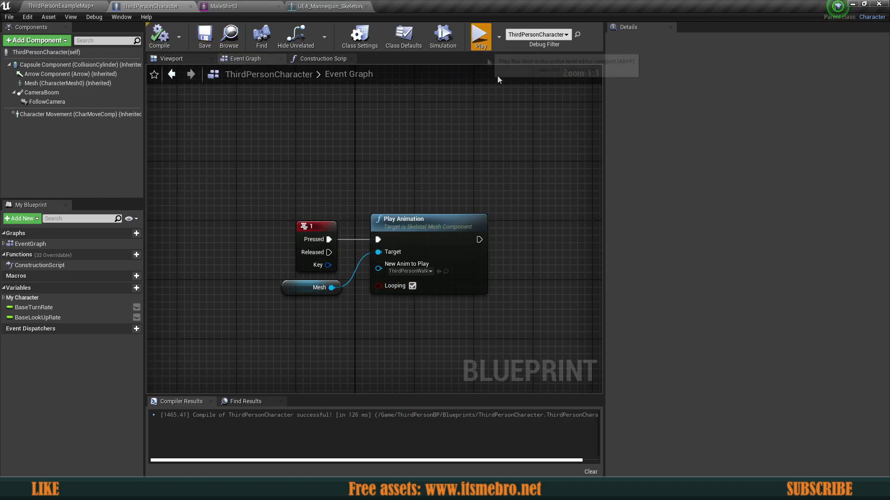
{"action": "key", "text": "w"}
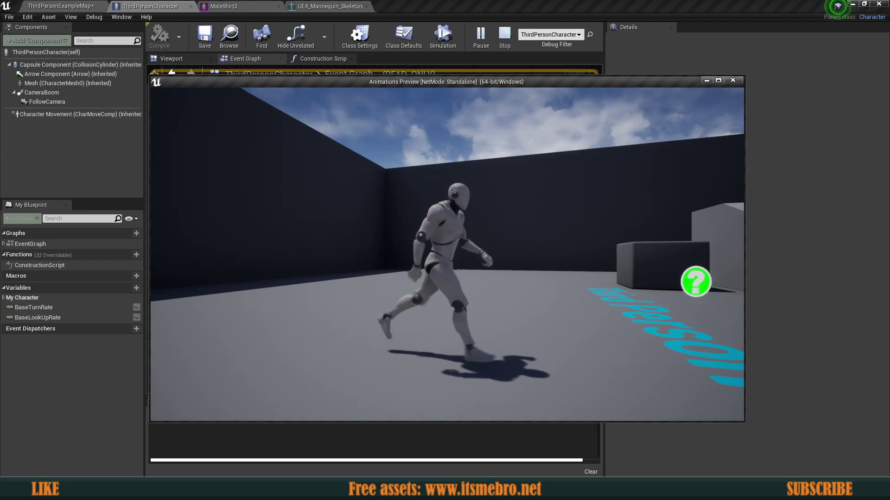
{"action": "key", "text": "w"}
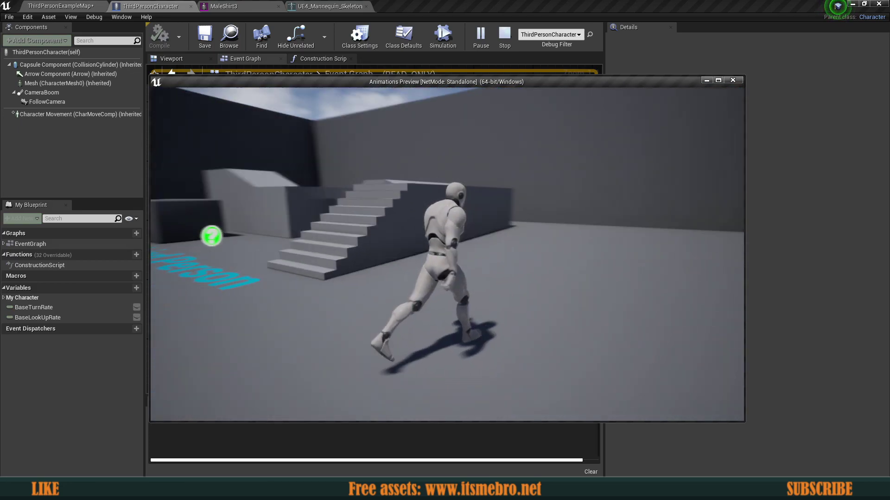
{"action": "key", "text": "w"}
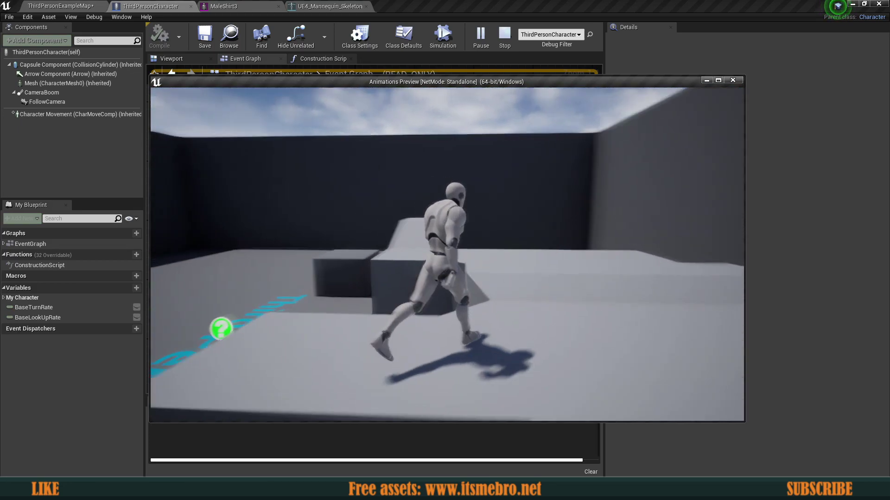
{"action": "key", "text": "w"}
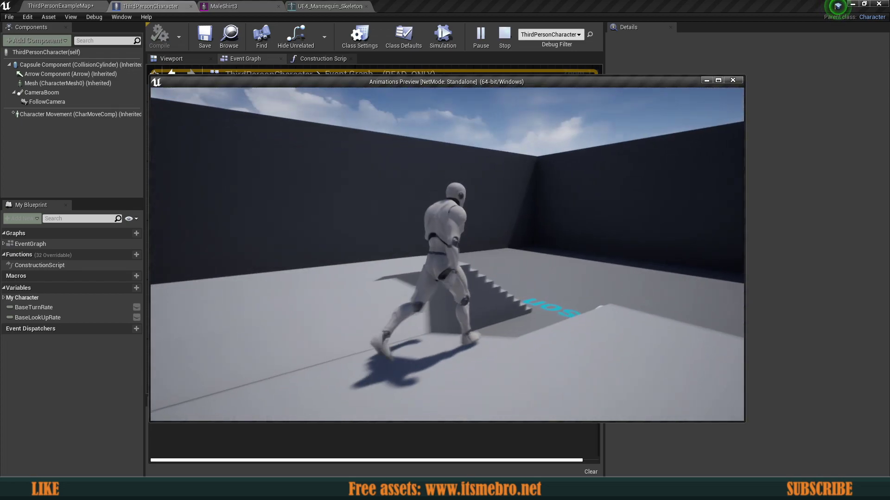
{"action": "key", "text": "w"}
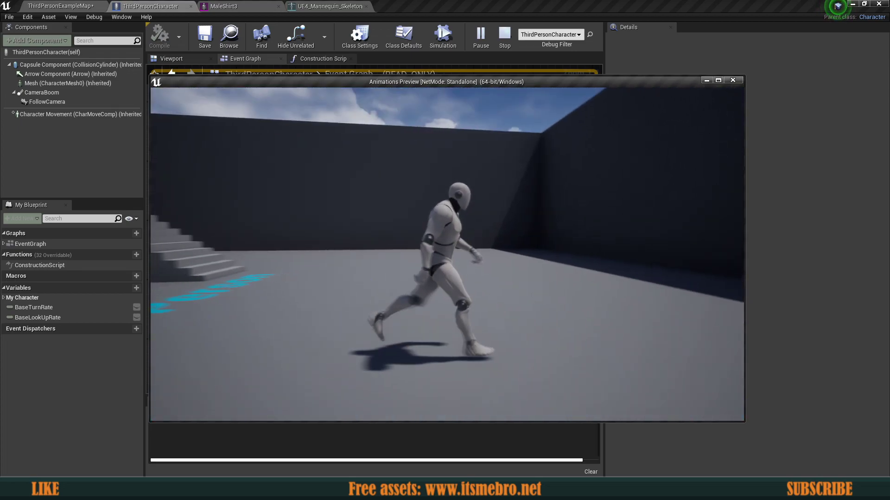
{"action": "key", "text": "w"}
{"action": "key", "text": "Escape"}
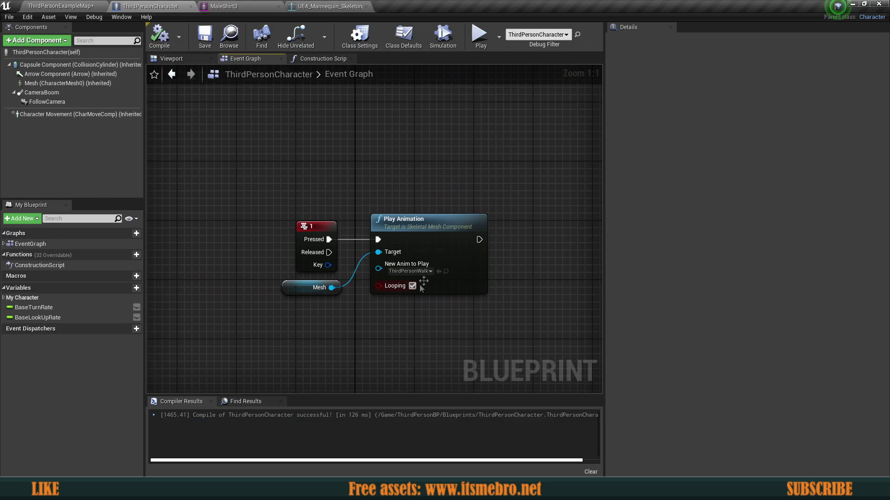
Review the Mesh component's Animation Mode options and keep Use Animation Blueprint selected
{"action": "left_click", "coordinate": [55, 83]}
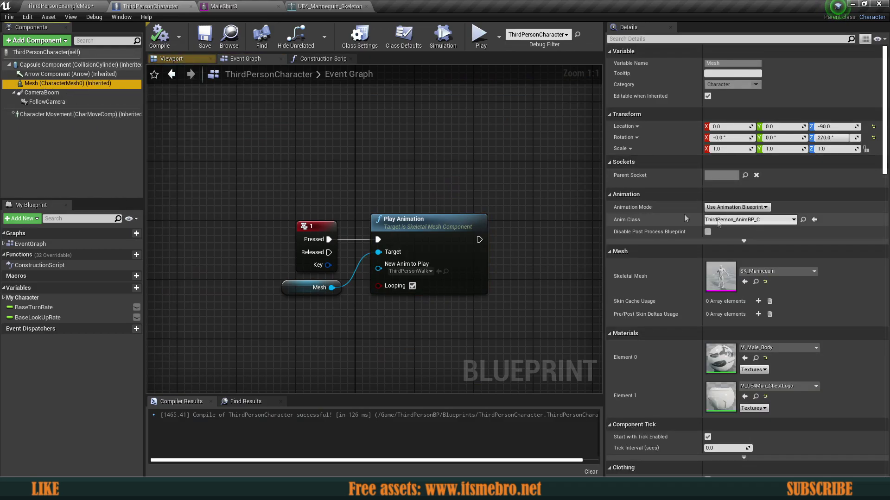
{"action": "left_click", "coordinate": [735, 207]}
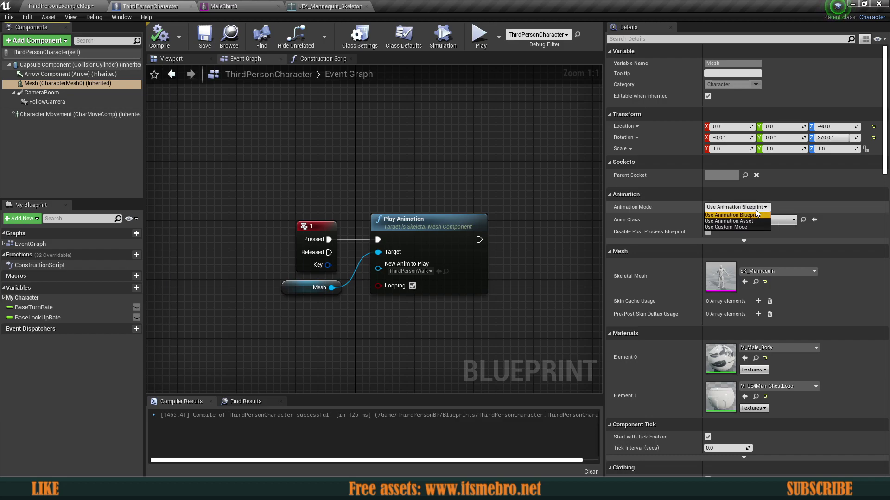
{"action": "left_click", "coordinate": [754, 215]}
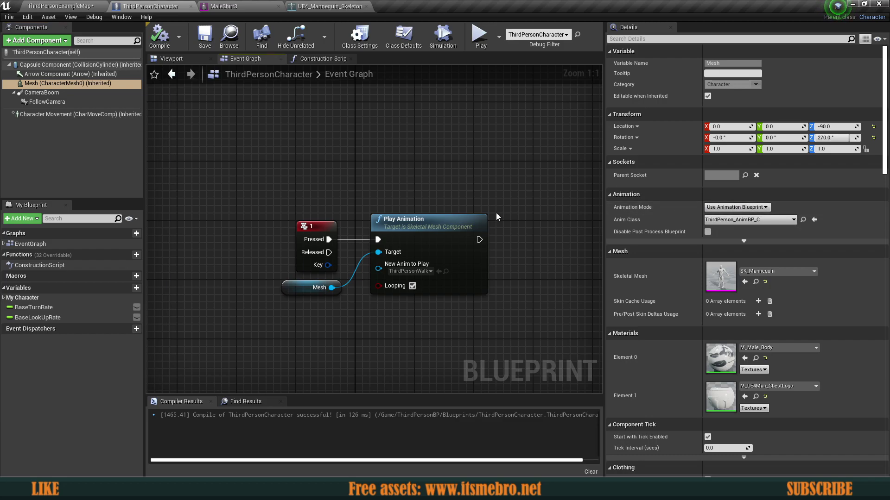
Shift the Play Animation node closer to the key event and connect a Delay node with a 2-second duration to its output
{"action": "left_click_drag", "start_coordinate": [462, 254], "coordinate": [428, 244]}
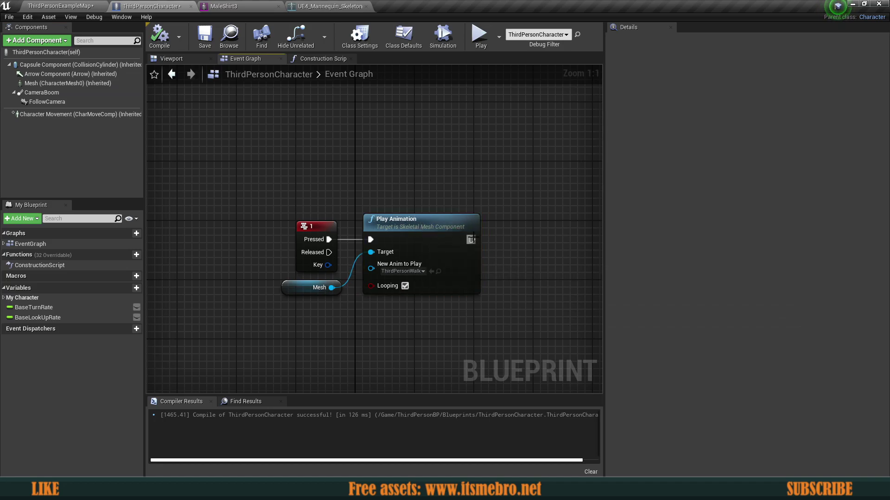
{"action": "left_click_drag", "start_coordinate": [548, 228], "coordinate": [481, 235]}
{"action": "right_click_drag", "start_coordinate": [482, 235], "coordinate": [344, 234]}
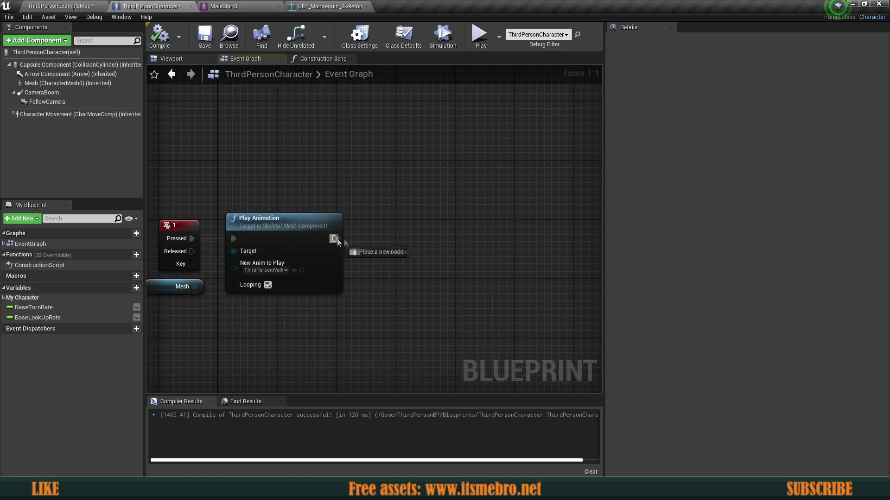
{"action": "left_click_drag", "start_coordinate": [374, 243], "coordinate": [421, 230]}
{"action": "type", "text": "delay"}
{"action": "key", "text": "Return"}
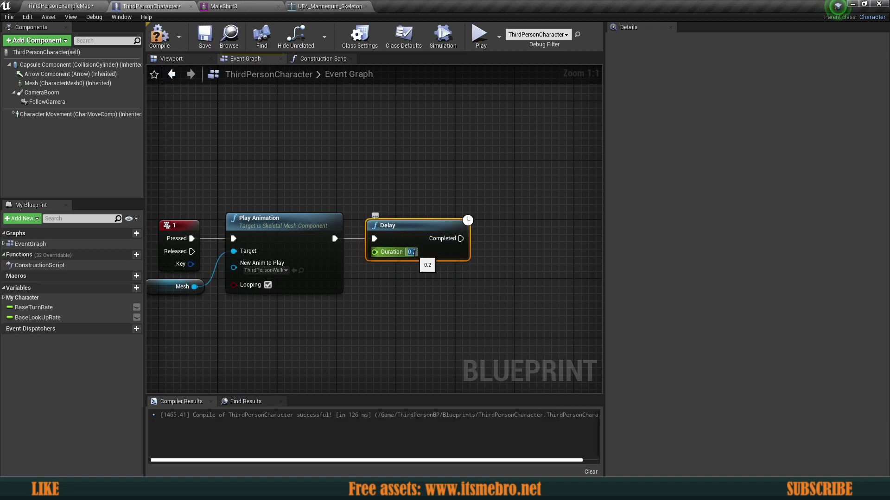
{"action": "type", "text": "2"}
{"action": "key", "text": "Return"}
{"action": "left_click", "coordinate": [424, 279]}
Connect a Set Animation Mode (Mesh) node to the Delay's Completed output
{"action": "right_click_drag", "start_coordinate": [424, 279], "coordinate": [361, 260]}
{"action": "left_click_drag", "start_coordinate": [404, 247], "coordinate": [405, 247]}
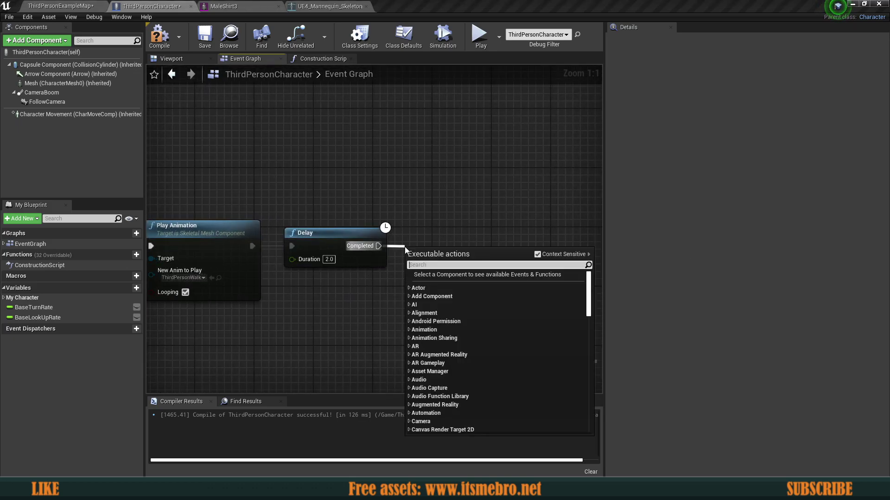
{"action": "type", "text": "ani"}
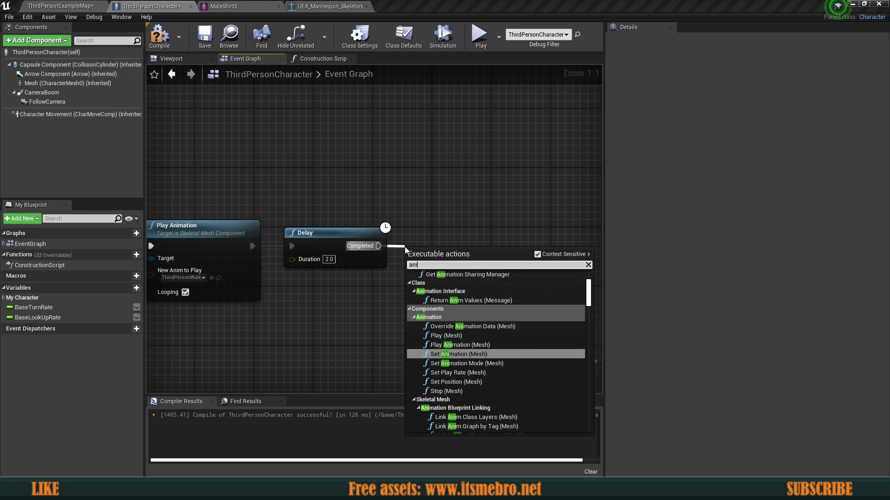
{"action": "type", "text": "mation mode"}
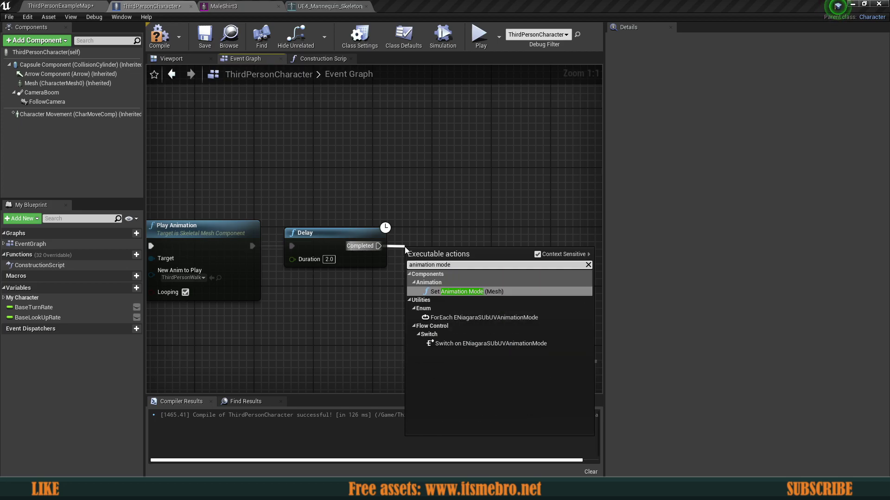
{"action": "left_click", "coordinate": [457, 292]}
Align the Set Animation Mode node with the Delay, place its Mesh reference below, and choose Use Animation Blueprint as the mode
{"action": "left_click_drag", "start_coordinate": [448, 259], "coordinate": [459, 230]}
{"action": "left_click_drag", "start_coordinate": [336, 204], "coordinate": [346, 280]}
{"action": "left_click", "coordinate": [408, 290]}
{"action": "left_click", "coordinate": [472, 279]}
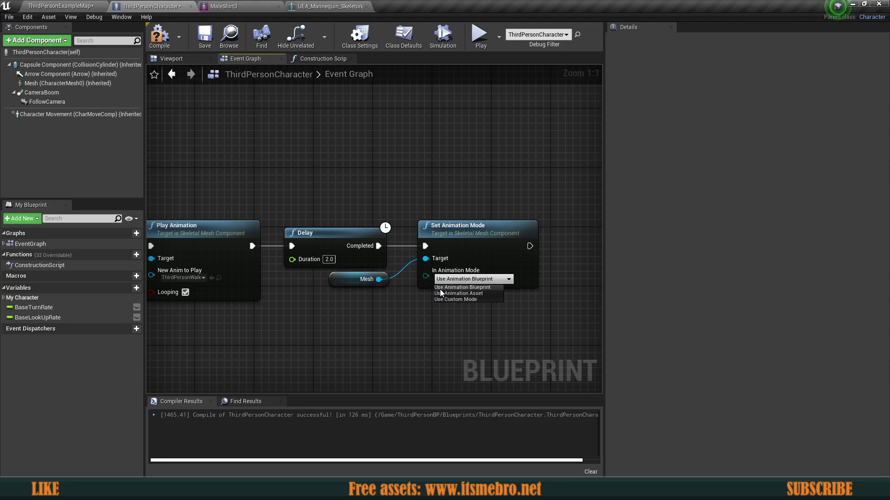
{"action": "left_click", "coordinate": [444, 288]}
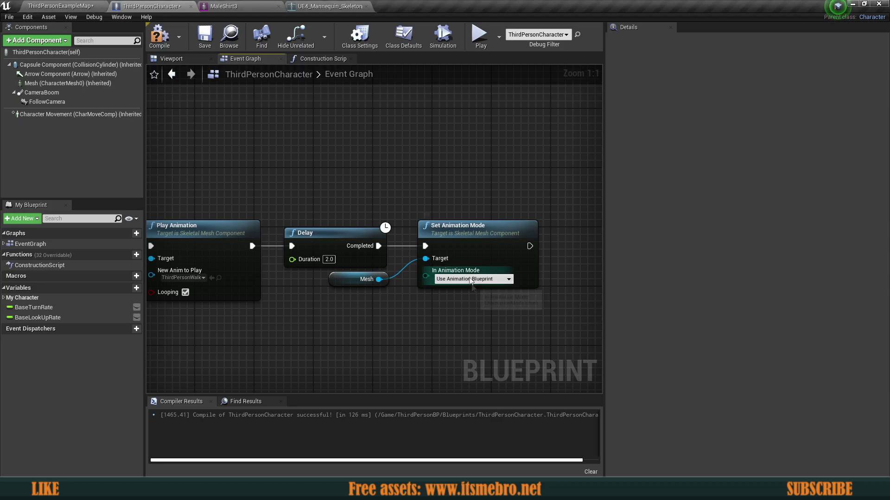
Compile the ThirdPersonCharacter blueprint and review the chain of Play Animation, Delay and Set Animation Mode nodes
{"action": "left_click", "coordinate": [158, 43]}
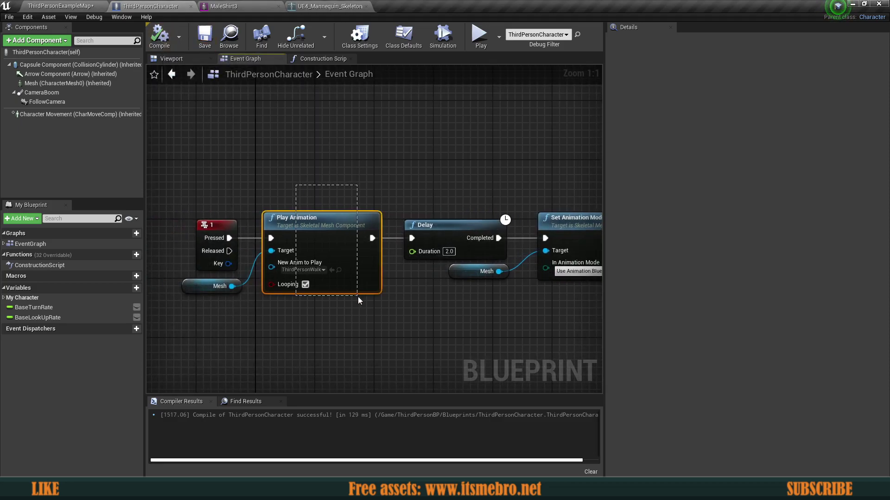
{"action": "left_click", "coordinate": [458, 219]}
{"action": "left_click", "coordinate": [462, 232]}
{"action": "right_click_drag", "start_coordinate": [502, 179], "coordinate": [339, 186]}
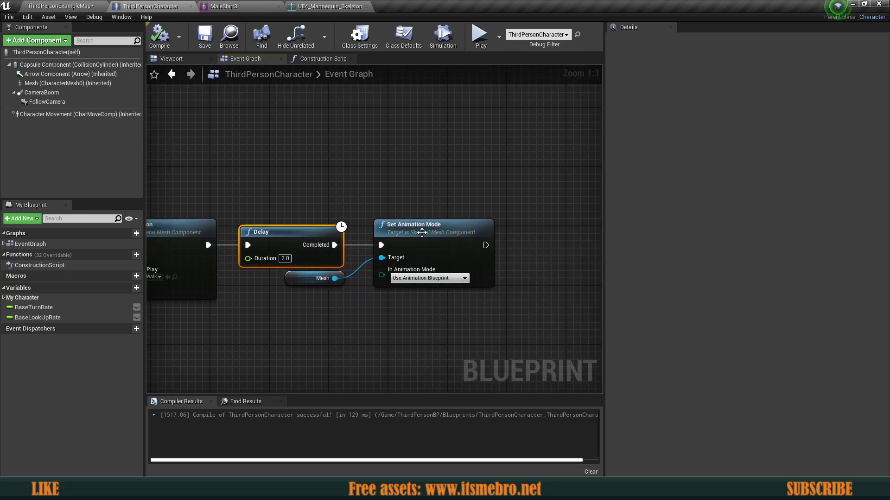
{"action": "left_click", "coordinate": [421, 233]}
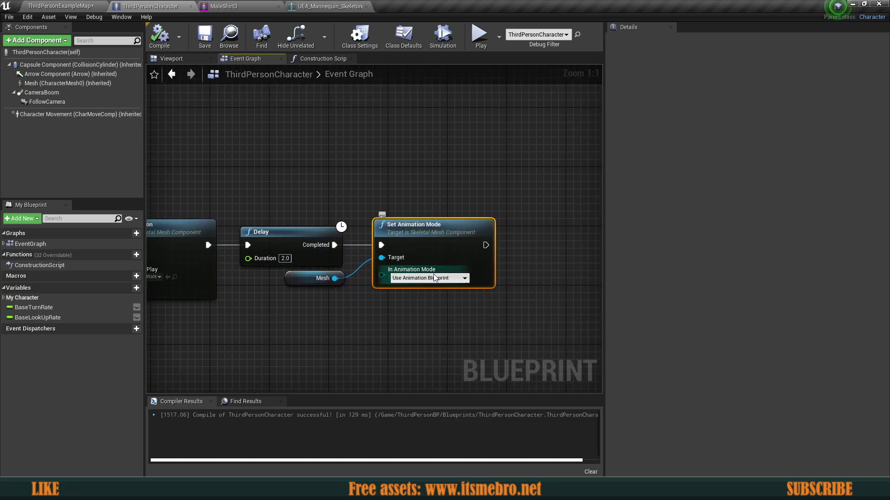
Play-test the character in the preview window by running and jumping around the level, and end the session
{"action": "left_click", "coordinate": [478, 35]}
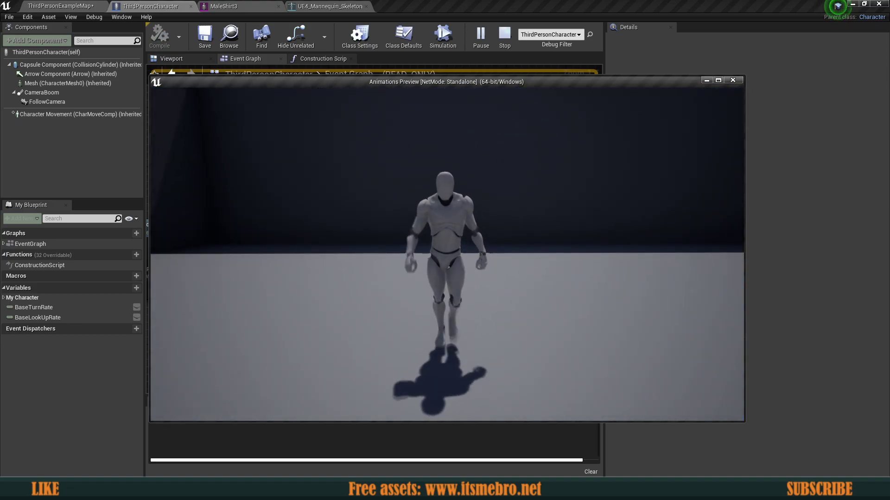
{"action": "key", "text": "a"}
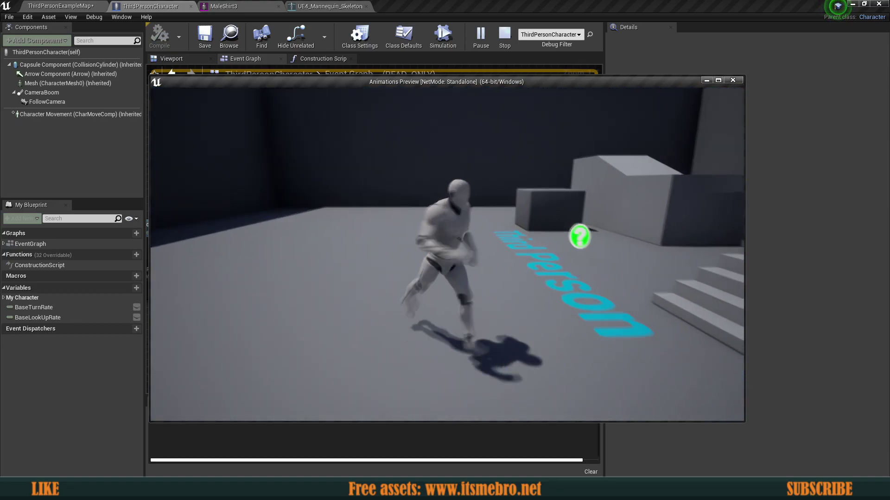
{"action": "key", "text": "w"}
{"action": "key", "text": "a"}
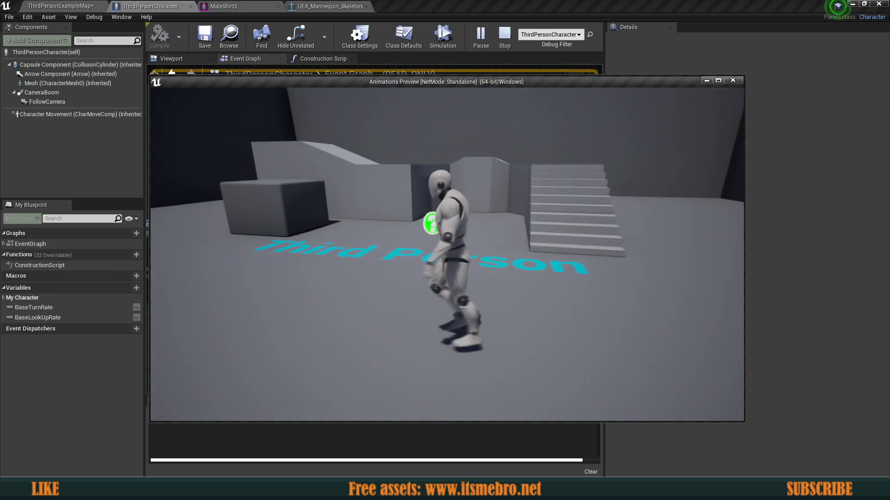
{"action": "key", "text": "a"}
{"action": "key", "text": "space"}
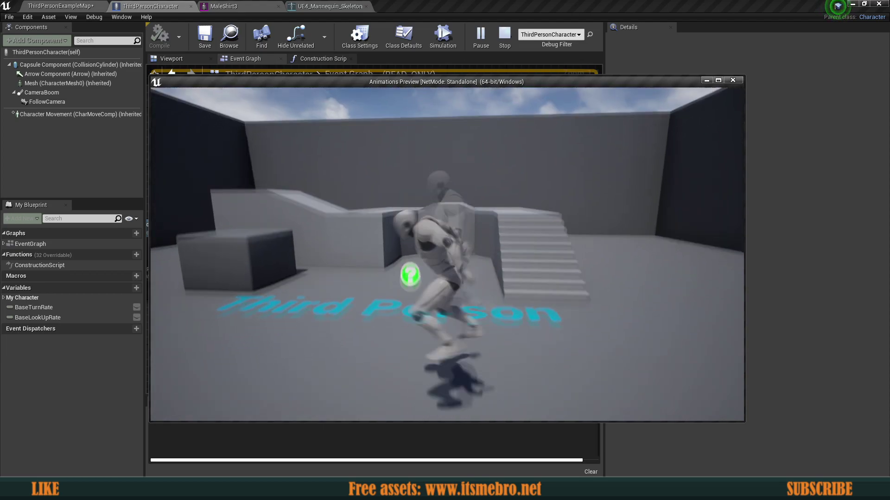
{"action": "key", "text": "space"}
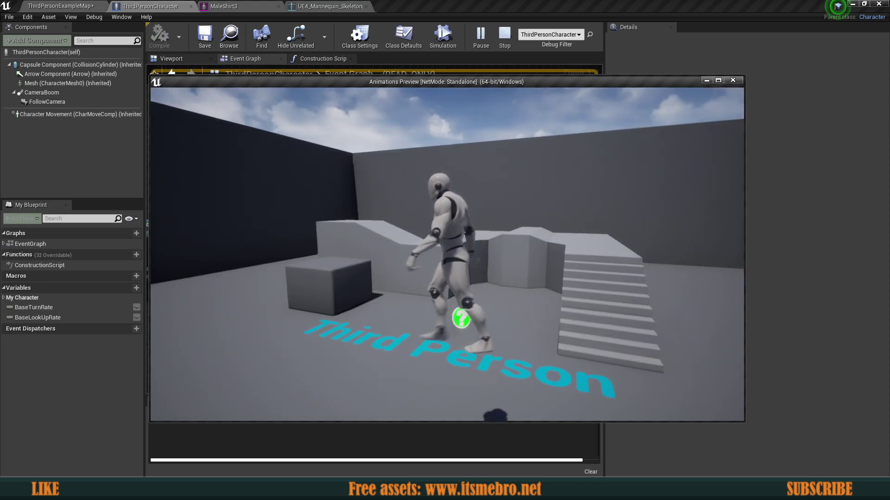
{"action": "key", "text": "d"}
{"action": "key", "text": "w"}
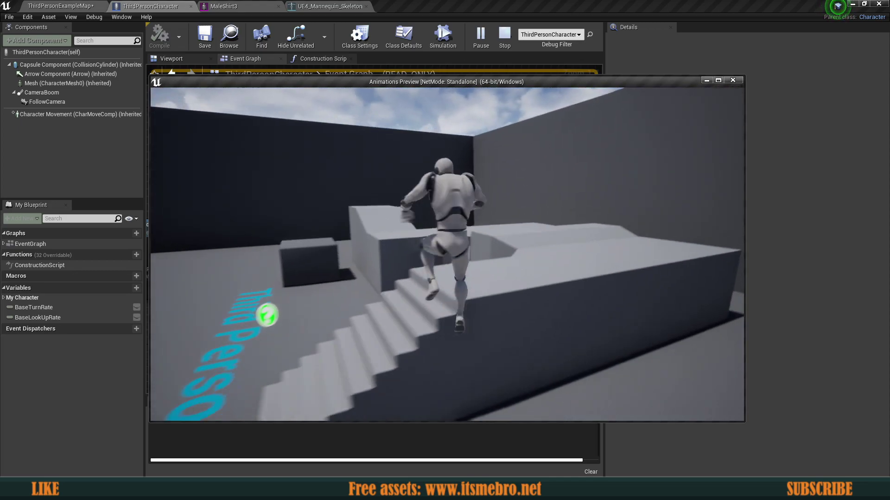
{"action": "key", "text": "space"}
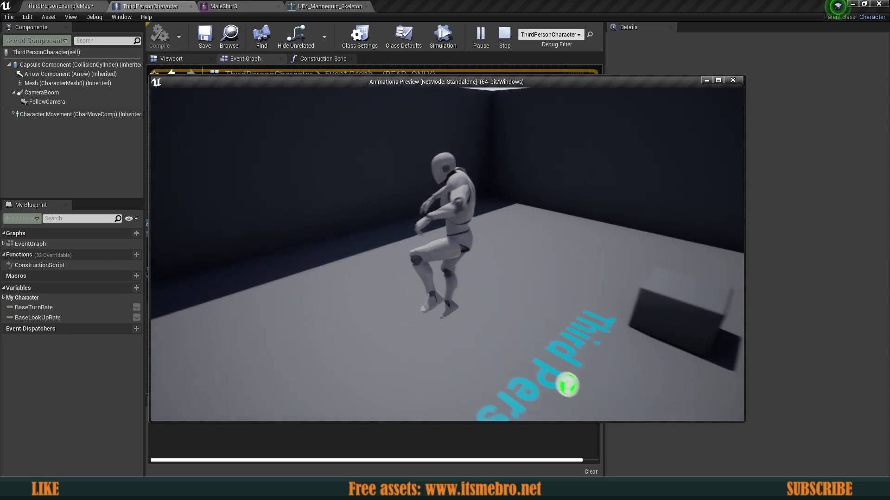
{"action": "key", "text": "Escape"}
Open ThirdPerson_AnimBP from the Mesh component's Anim Class and go to its Default state machine
{"action": "right_click_drag", "start_coordinate": [364, 280], "coordinate": [470, 266]}
{"action": "scroll", "coordinate": [500, 276], "scroll_direction": "down", "scroll_amount": 2}
{"action": "scroll", "coordinate": [433, 288], "scroll_direction": "up", "scroll_amount": 1}
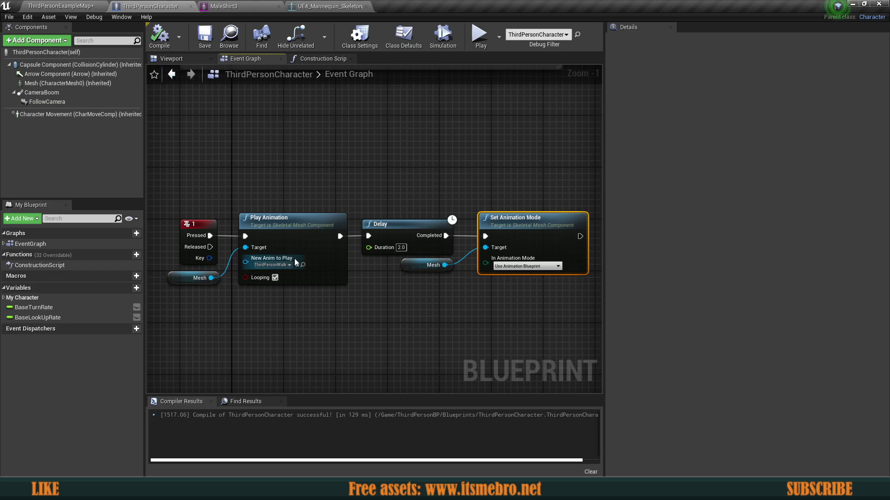
{"action": "left_click", "coordinate": [68, 83]}
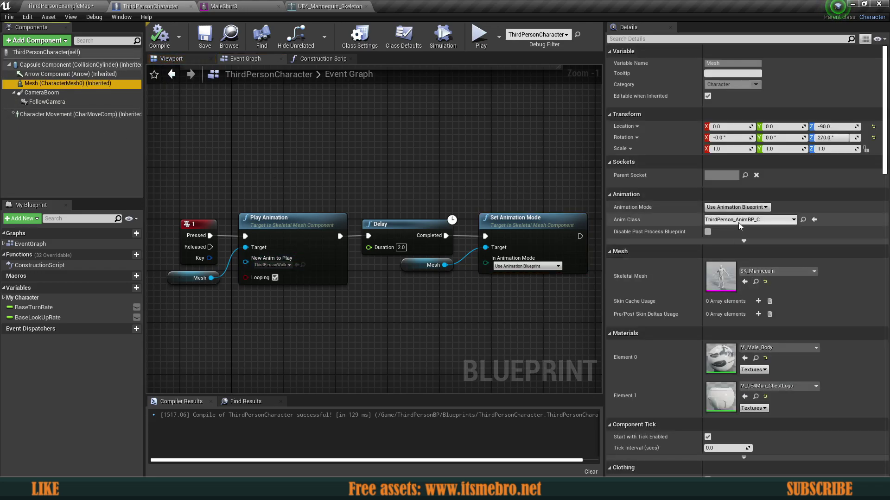
{"action": "left_click", "coordinate": [804, 221]}
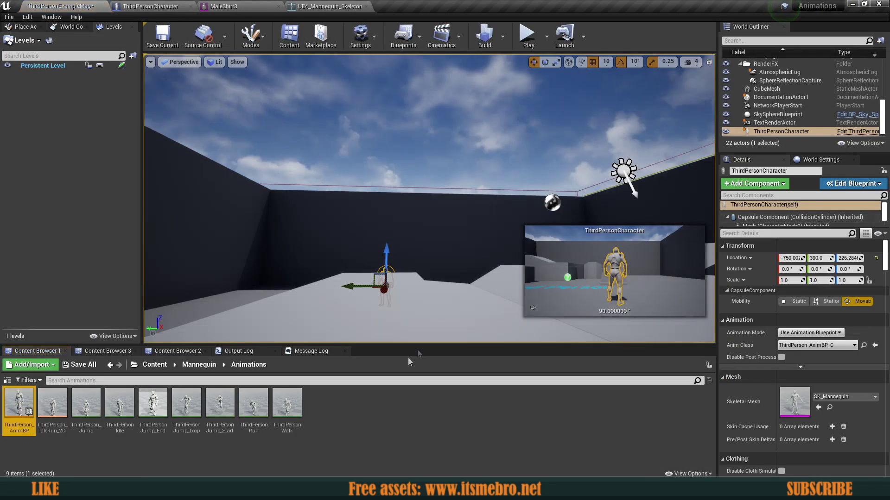
{"action": "double_click", "coordinate": [19, 408]}
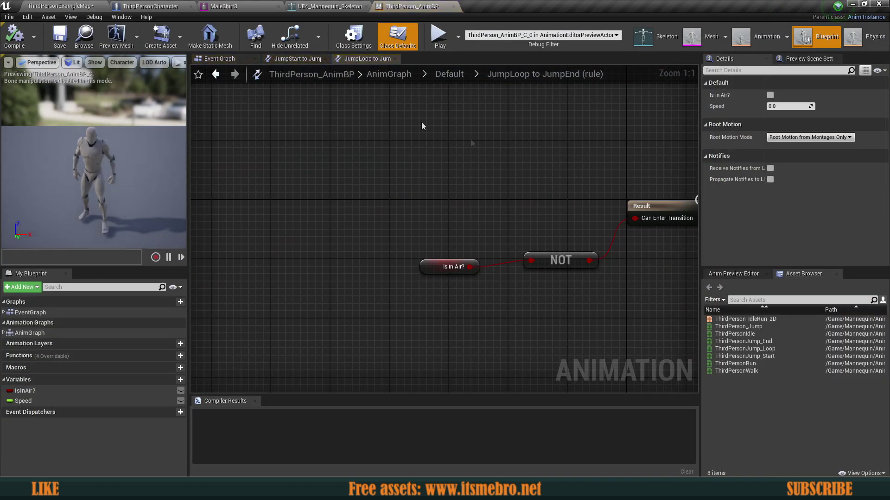
{"action": "left_click", "coordinate": [436, 78]}
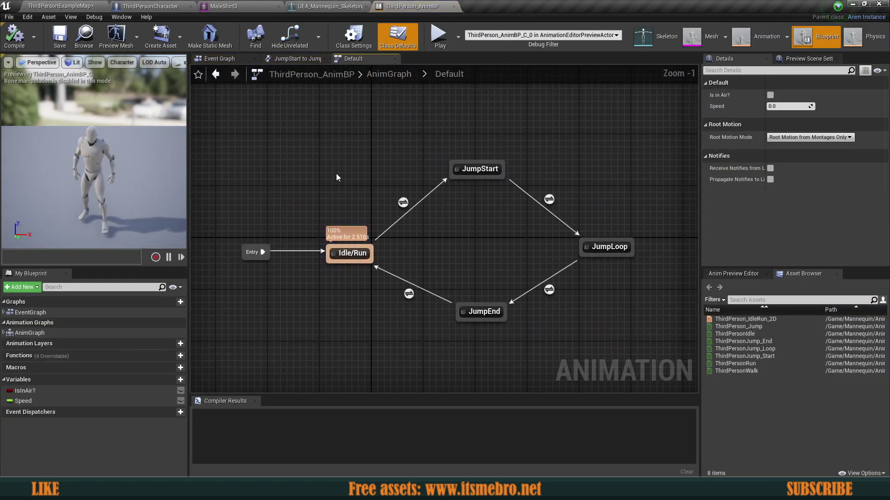
Examine the Default state machine's Idle/Run, JumpStart, JumpLoop and JumpEnd states and the transition rule from JumpStart to JumpLoop
{"action": "left_click_drag", "start_coordinate": [536, 260], "coordinate": [652, 350]}
{"action": "left_click", "coordinate": [675, 343]}
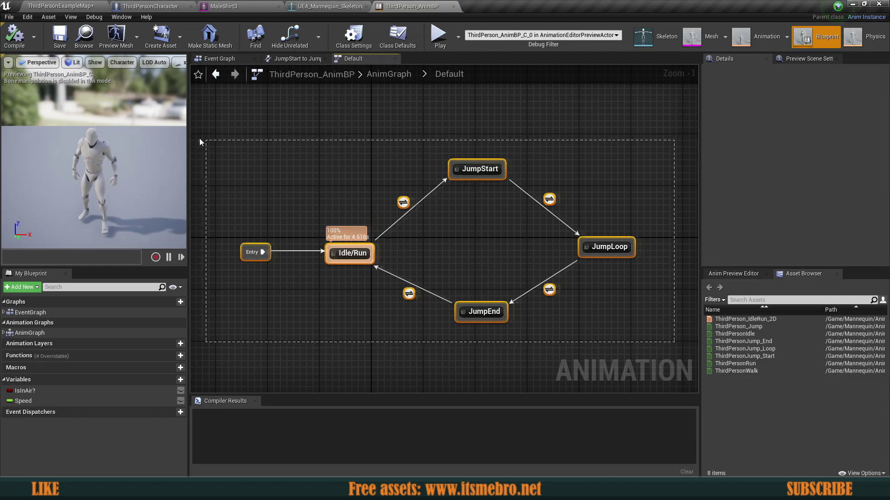
{"action": "left_click_drag", "start_coordinate": [199, 139], "coordinate": [197, 135]}
{"action": "left_click", "coordinate": [283, 116]}
{"action": "left_click_drag", "start_coordinate": [550, 294], "coordinate": [674, 352]}
{"action": "left_click", "coordinate": [674, 351]}
{"action": "right_click_drag", "start_coordinate": [444, 244], "coordinate": [433, 241]}
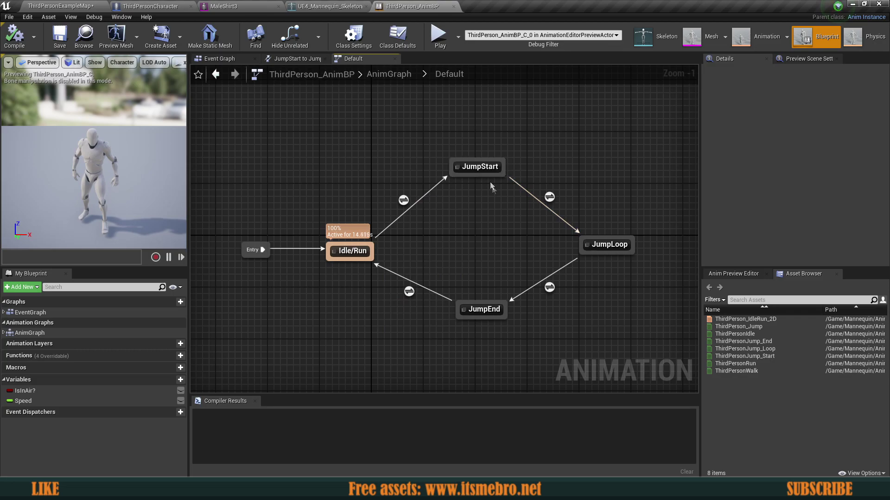
{"action": "left_click", "coordinate": [481, 170]}
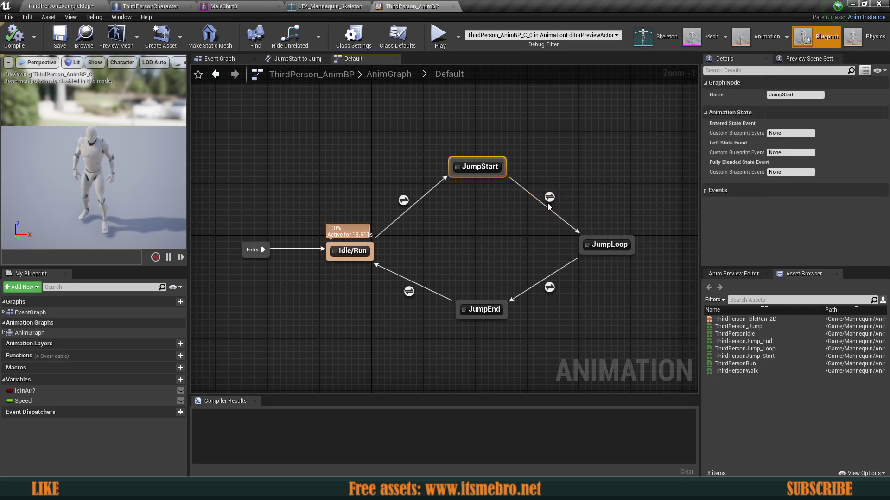
{"action": "mouse_move", "coordinate": [548, 205]}
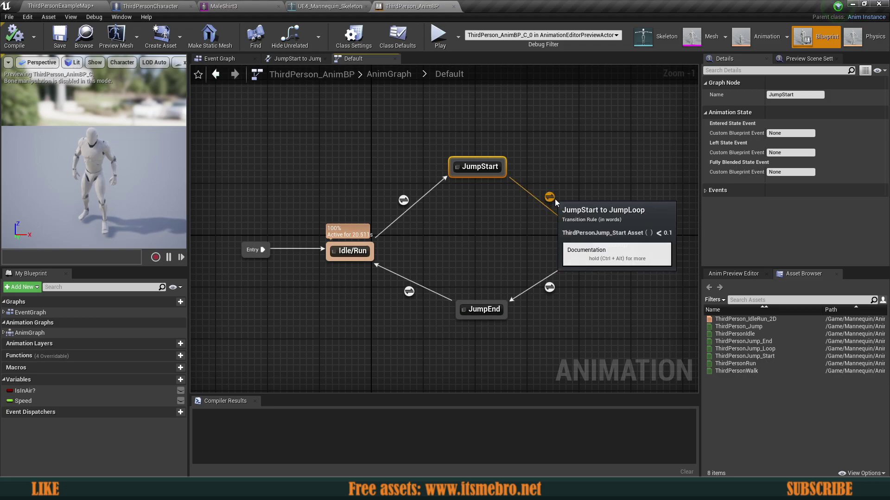
{"action": "left_click", "coordinate": [612, 250]}
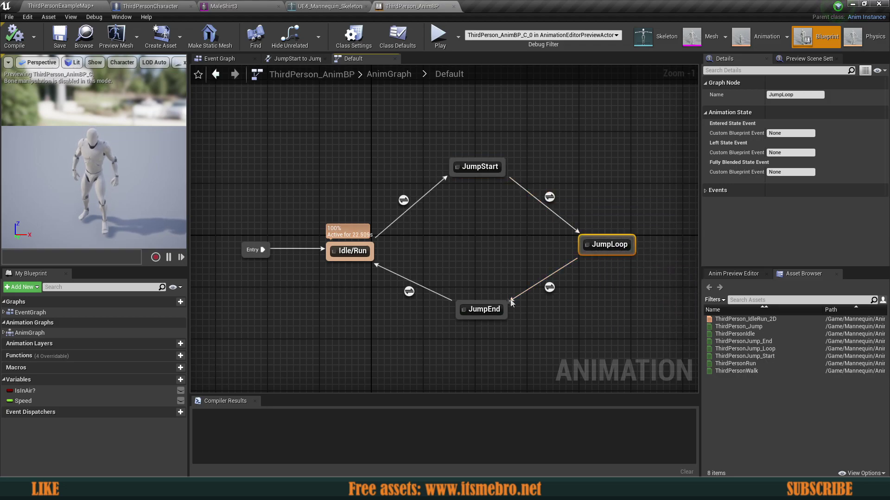
{"action": "left_click", "coordinate": [503, 274]}
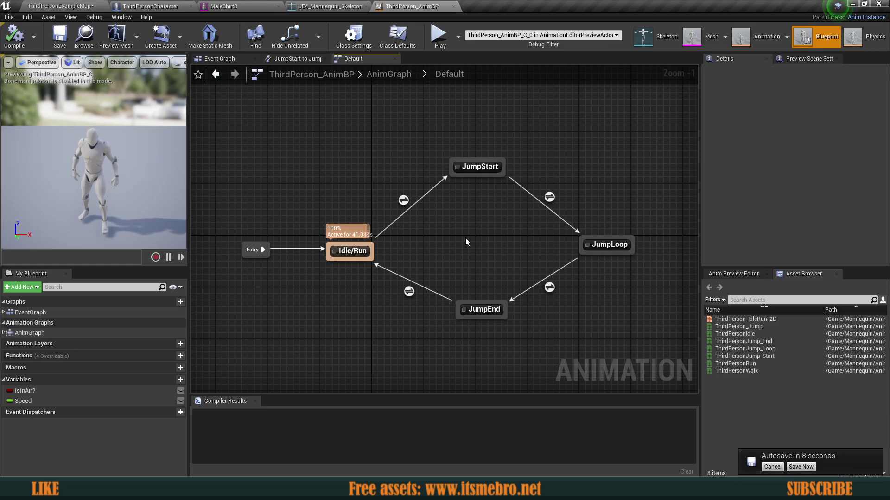
Cancel the pending autosave
{"action": "left_click", "coordinate": [771, 466]}
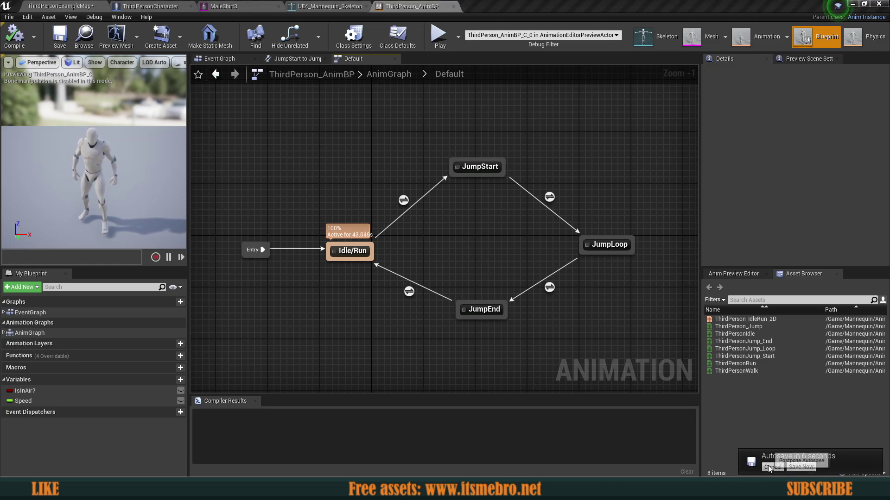
{"action": "right_click_drag", "start_coordinate": [578, 334], "coordinate": [584, 329]}
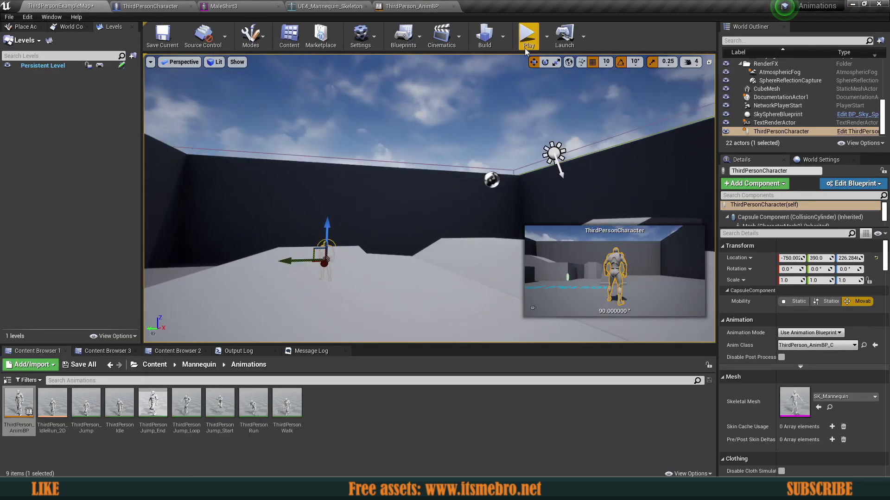
Play ThirdPersonExampleMap in the level viewport and run and jump the character to observe its state-driven animations
{"action": "left_click", "coordinate": [505, 122]}
{"action": "key", "text": "w"}
{"action": "key", "text": "w"}
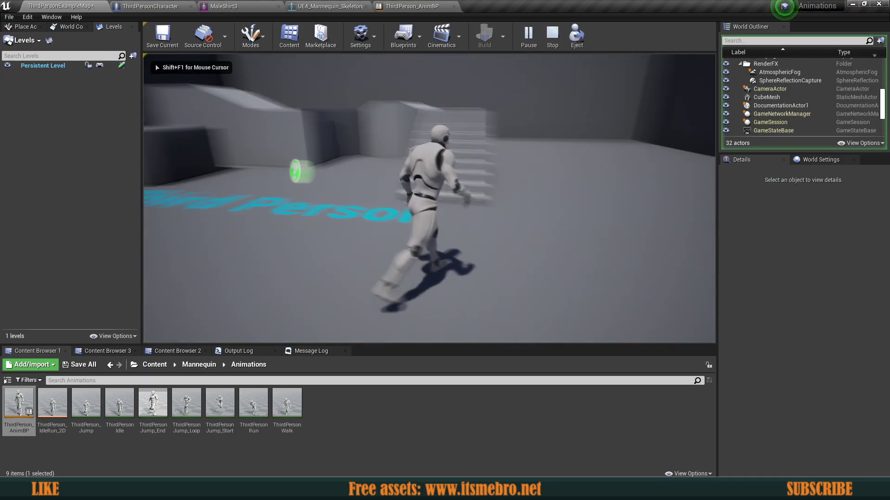
{"action": "key", "text": "s"}
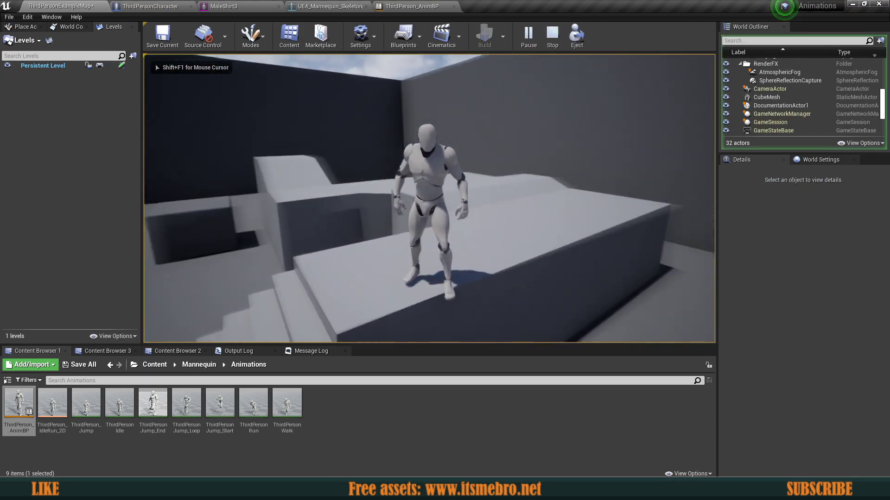
{"action": "key", "text": "s"}
{"action": "key", "text": "space"}
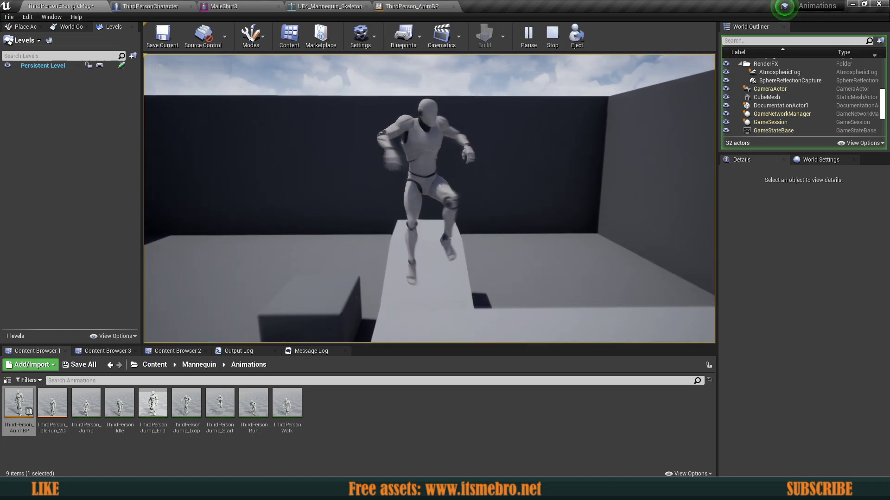
{"action": "key", "text": "s"}
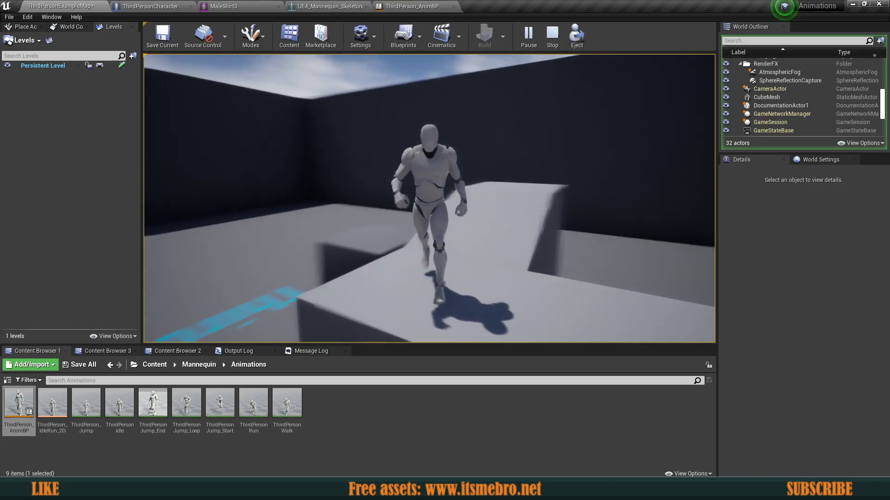